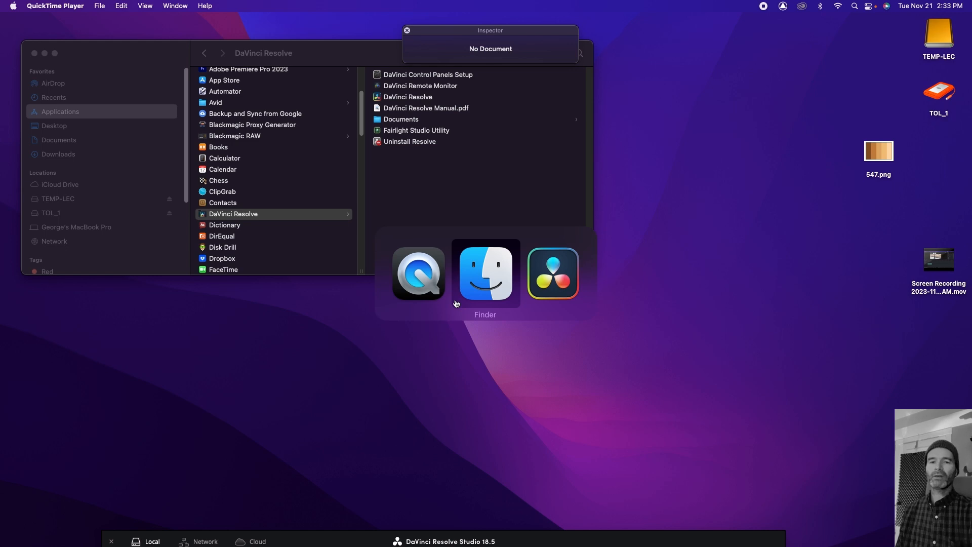
Switch to Safari, open the Blackmagic Design products page and view the DaVinci Resolve and Fusion Software family
key("super+Tab")
mouse_move(620, 545)
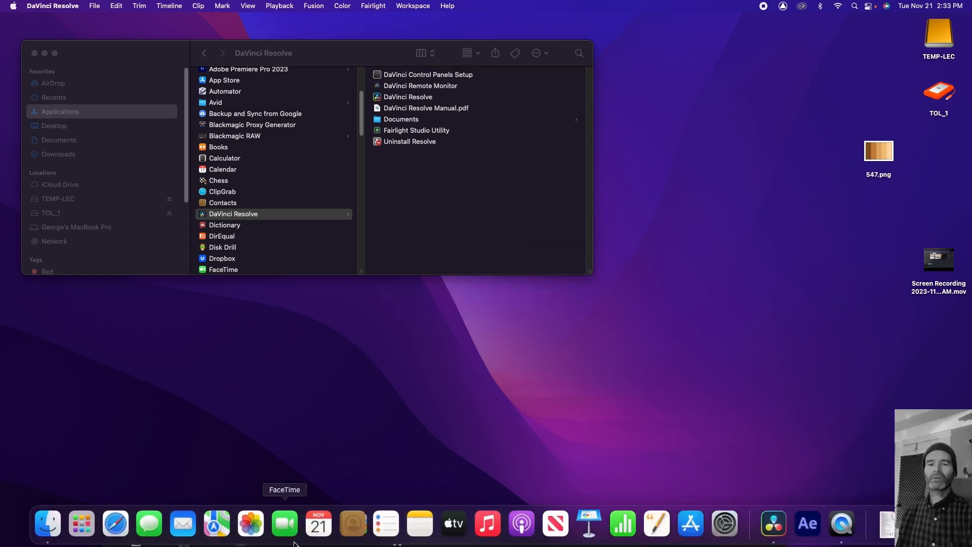
left_click(120, 527)
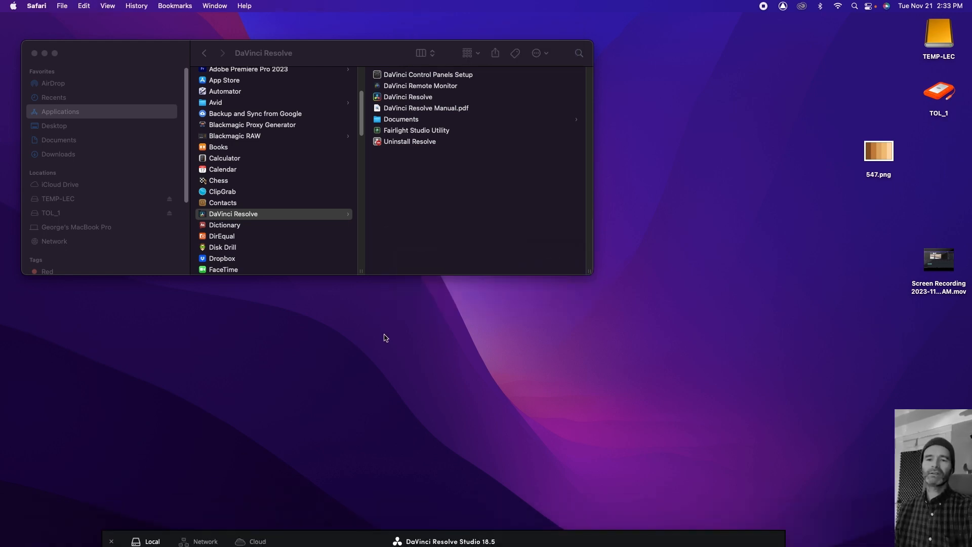
type("black")
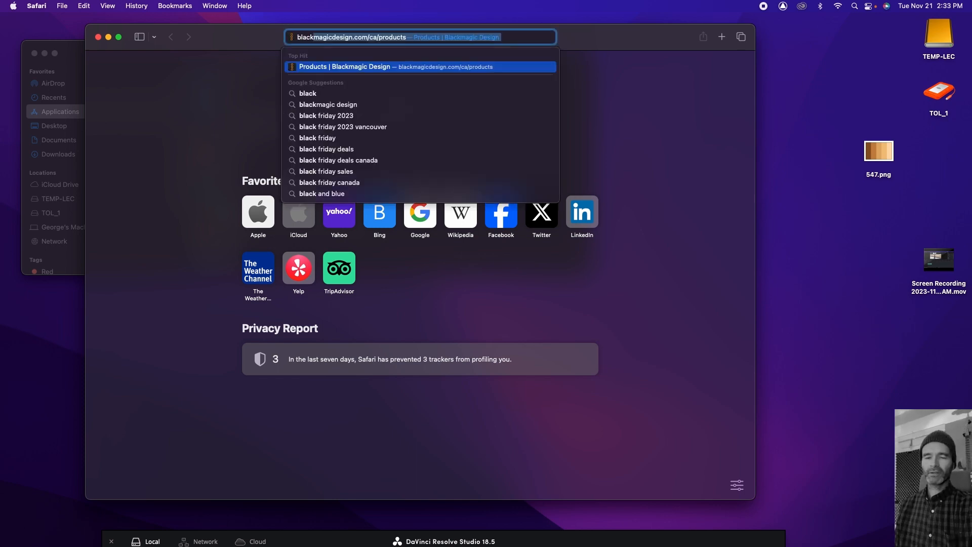
key("Return")
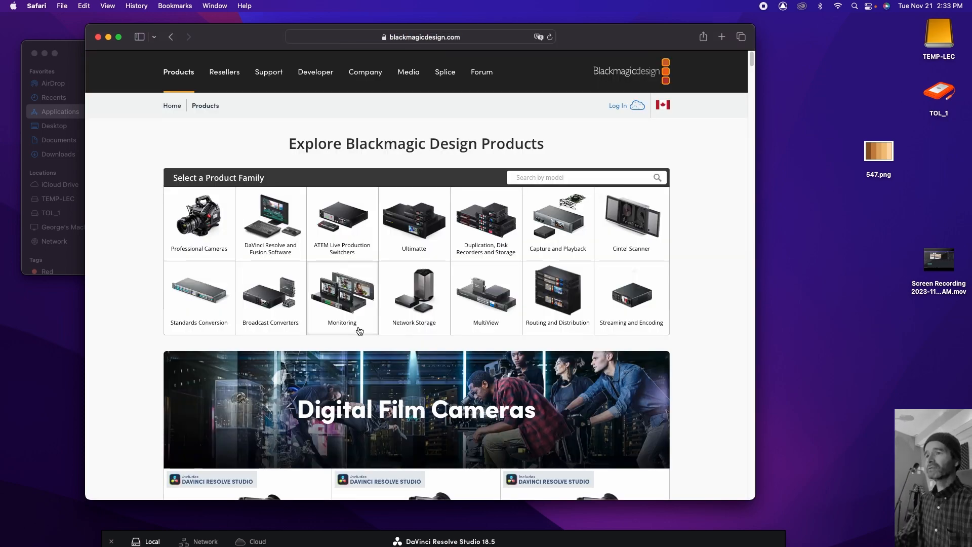
left_click_drag(229, 40, 208, 40)
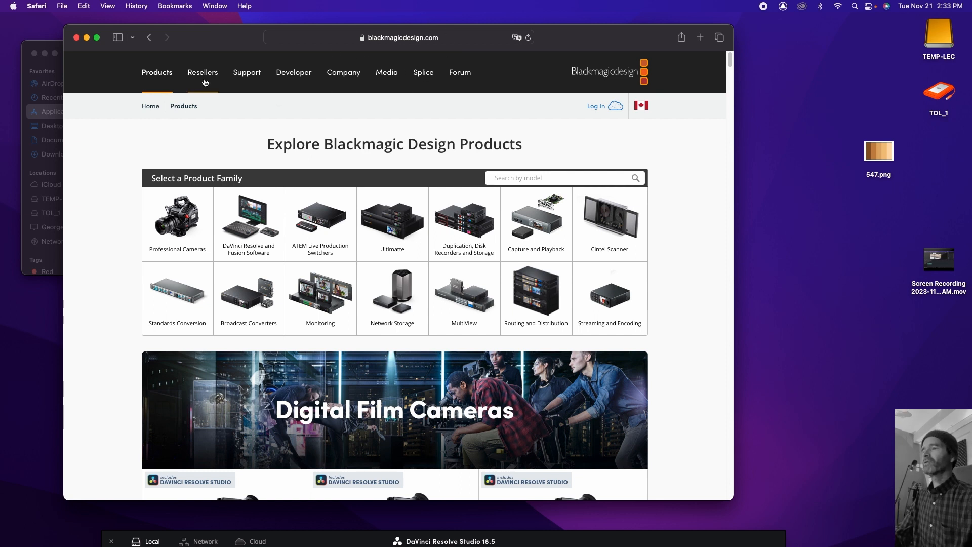
left_click(242, 239)
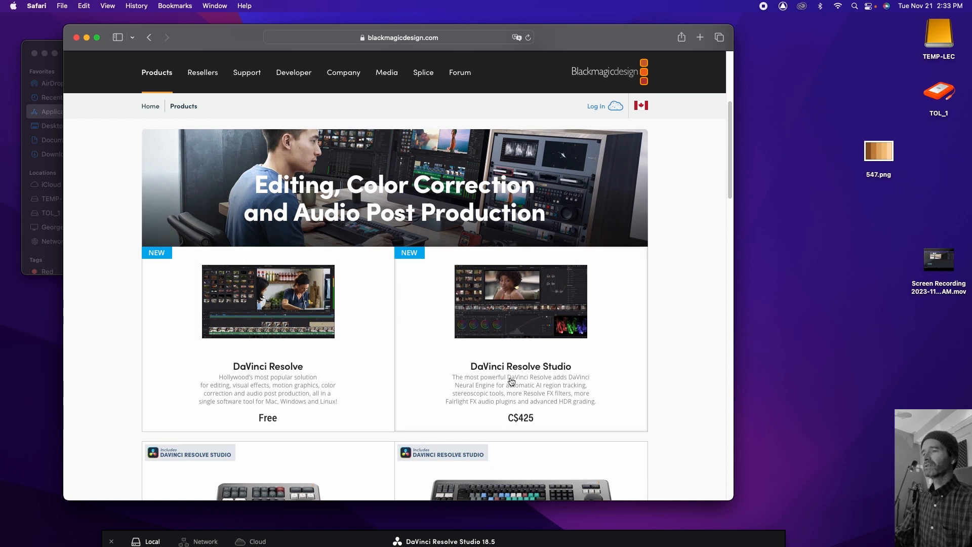
Launch DaVinci Resolve from the Applications folder and create a new project named "New Project"
left_click(385, 98)
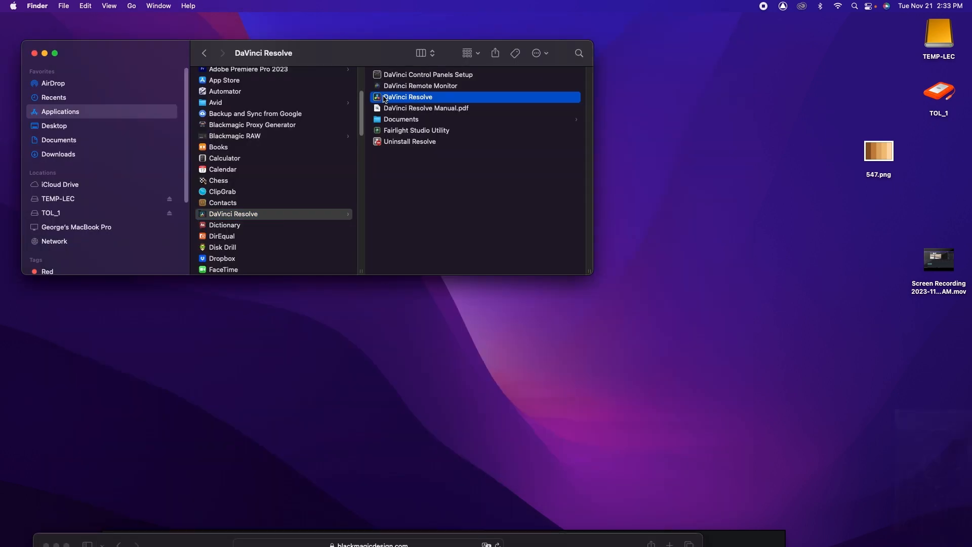
double_click(256, 99)
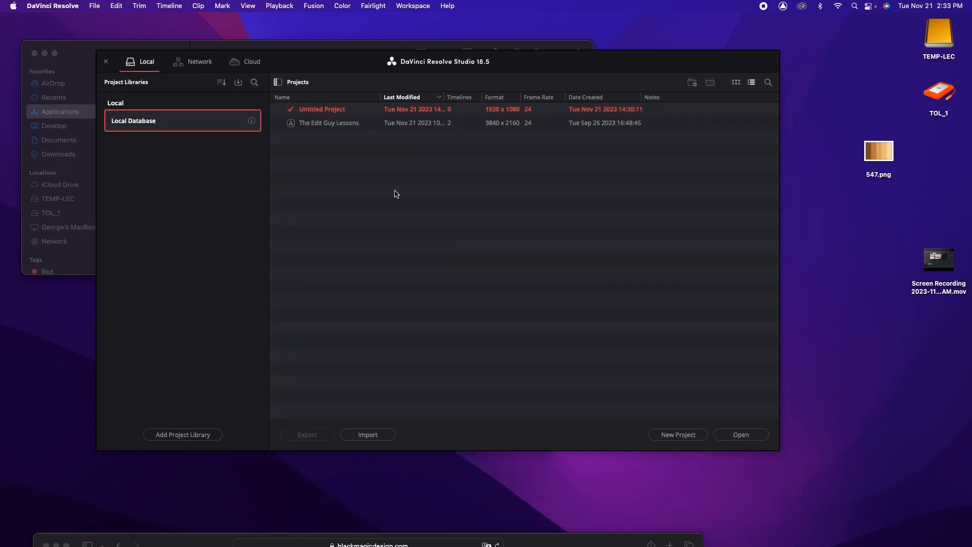
right_click(320, 197)
left_click(338, 200)
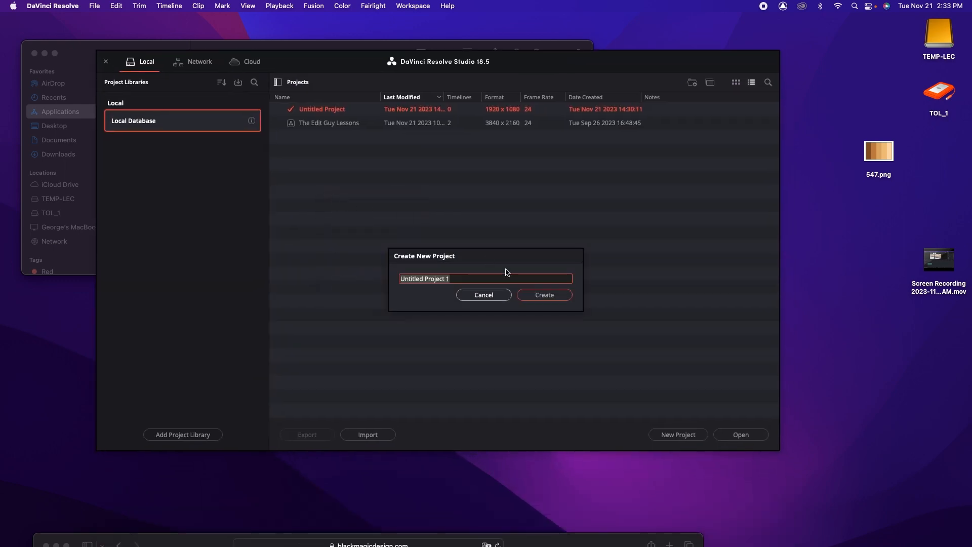
type("New")
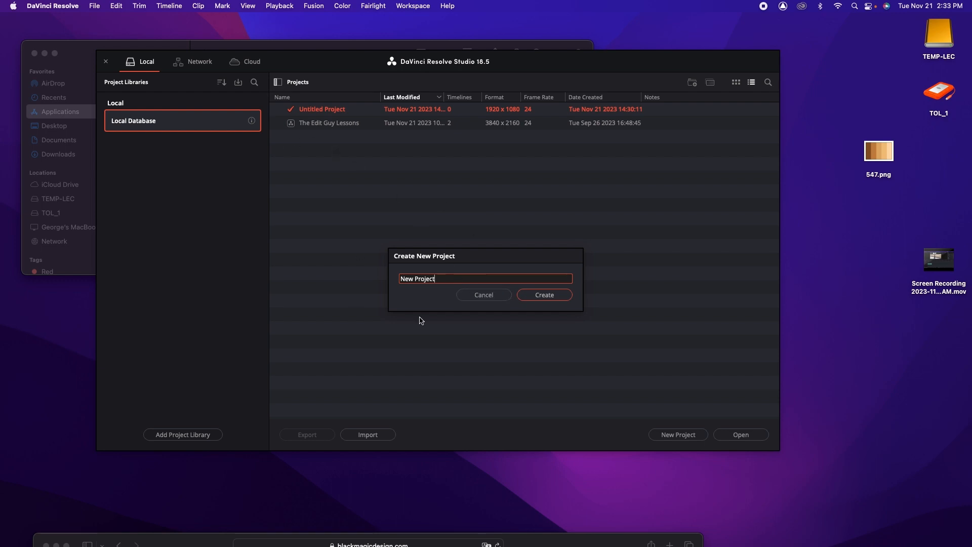
left_click(550, 298)
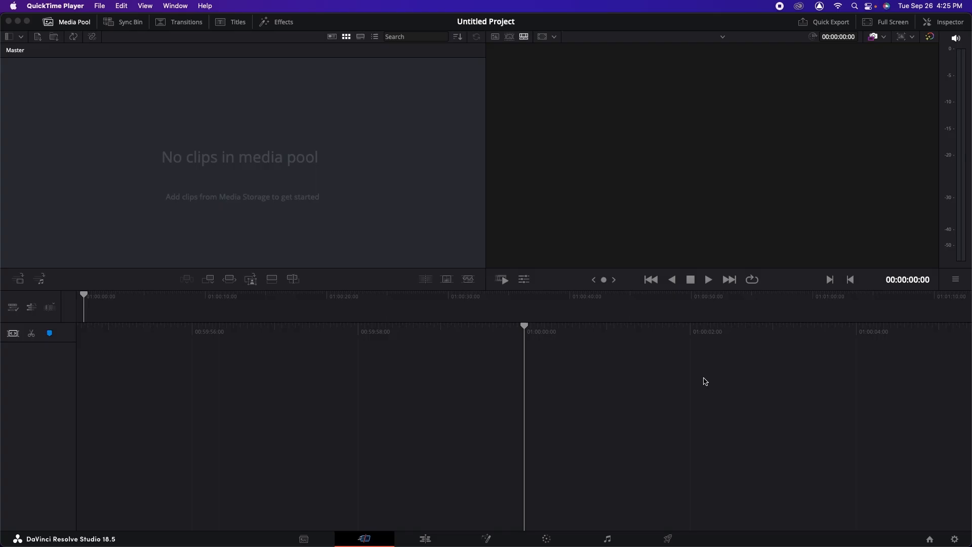
Display the Project Manager's projects as a list with the project libraries shown, and close it
left_click(930, 540)
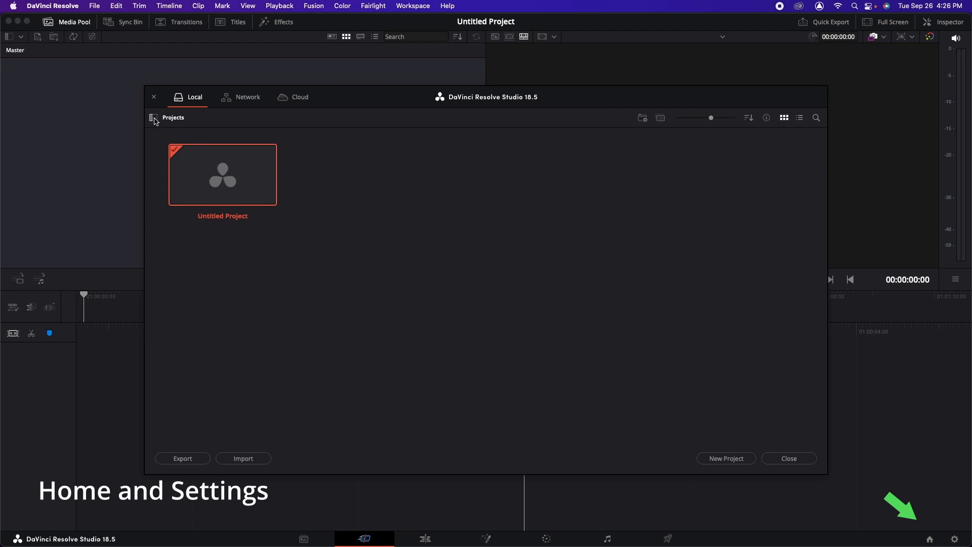
left_click(800, 117)
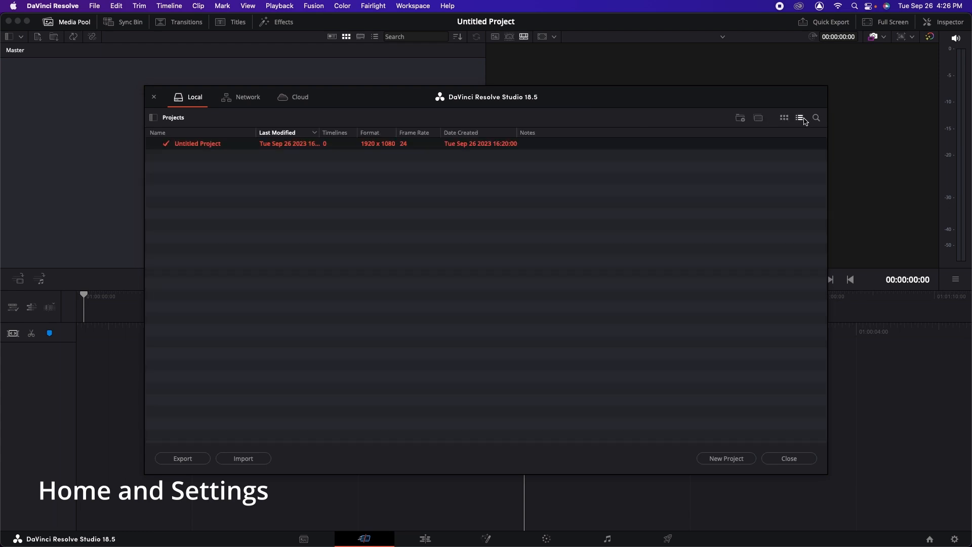
left_click(153, 118)
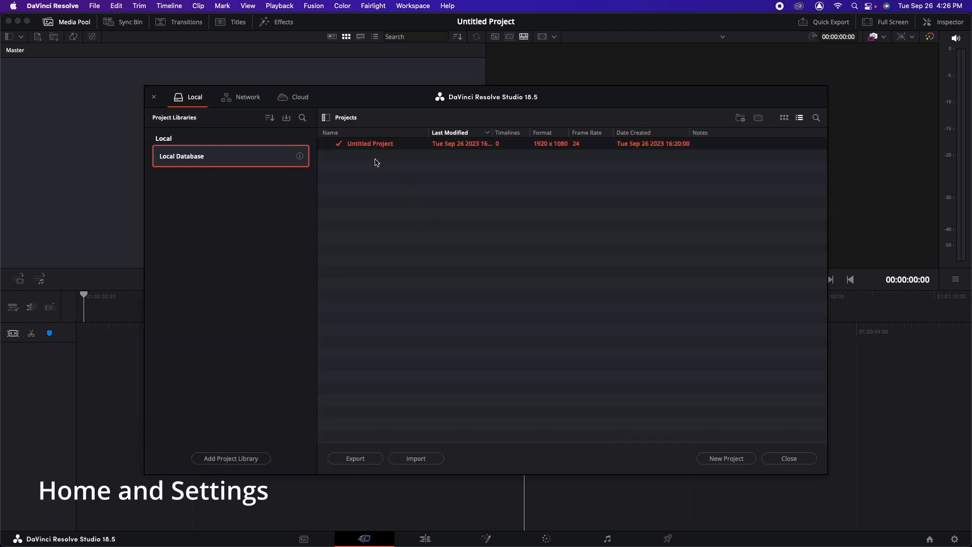
left_click(793, 457)
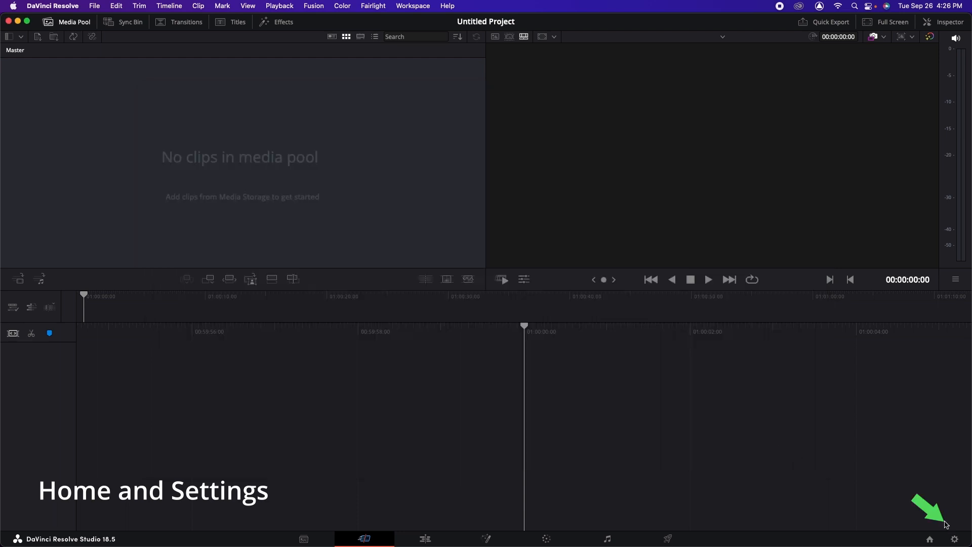
Review the project's Master Settings, from timeline format to optimized media and working folders, without changing anything
left_click(955, 539)
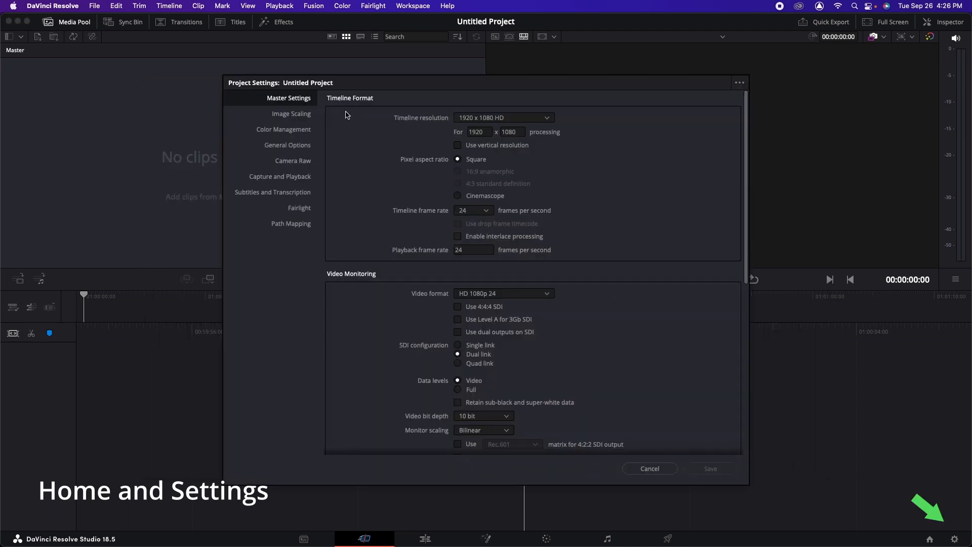
scroll(585, 226, "down", 10)
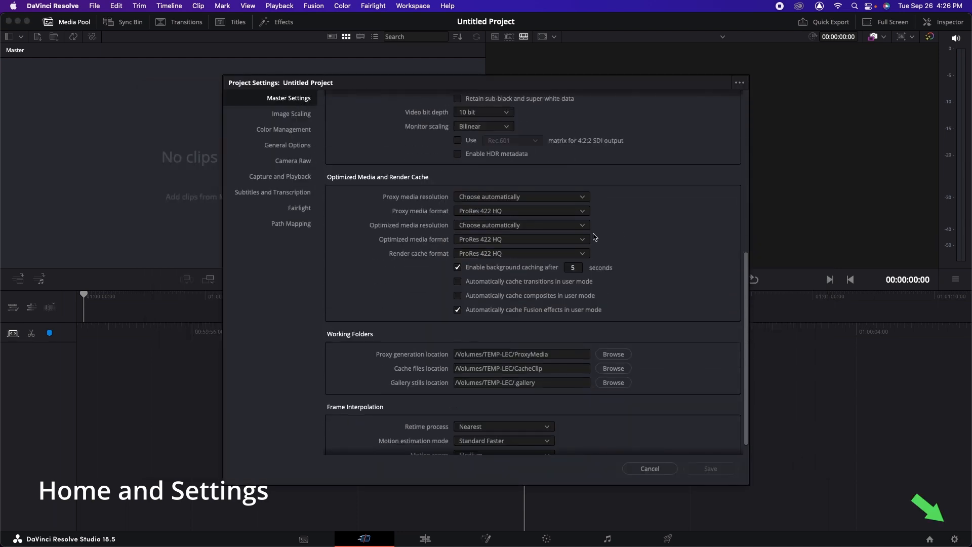
scroll(595, 240, "up", 4)
scroll(593, 240, "up", 3)
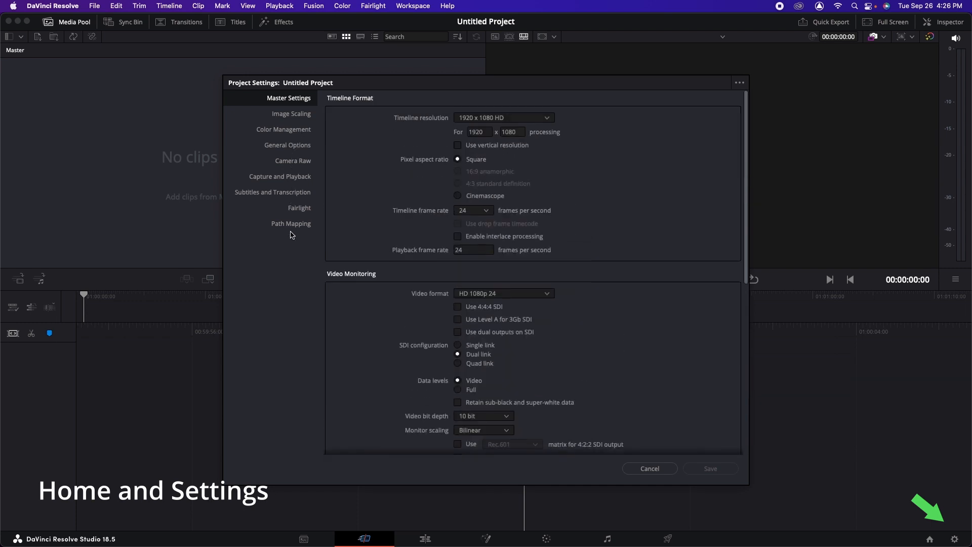
left_click(650, 468)
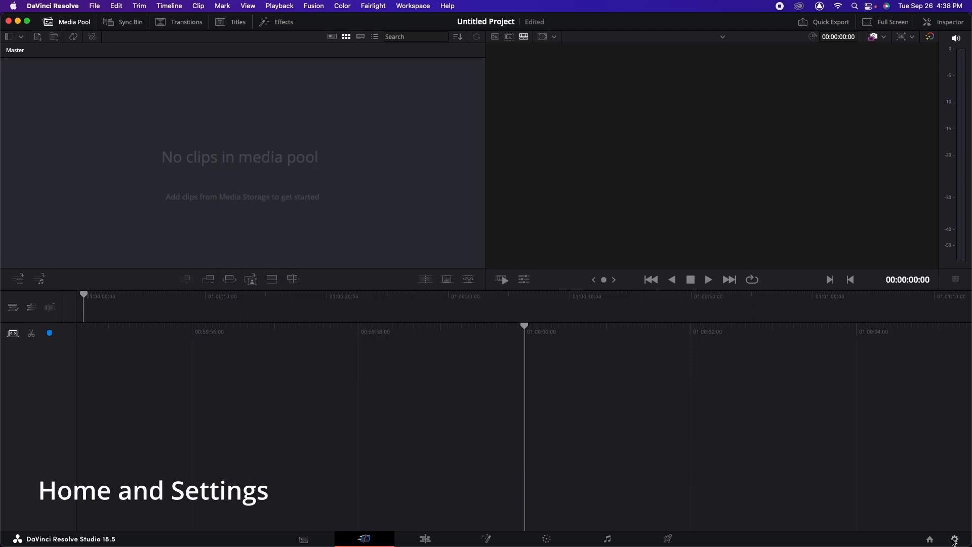
Set the project's cache files location to the TEMP-LEC drive in the working folders settings
left_click(954, 541)
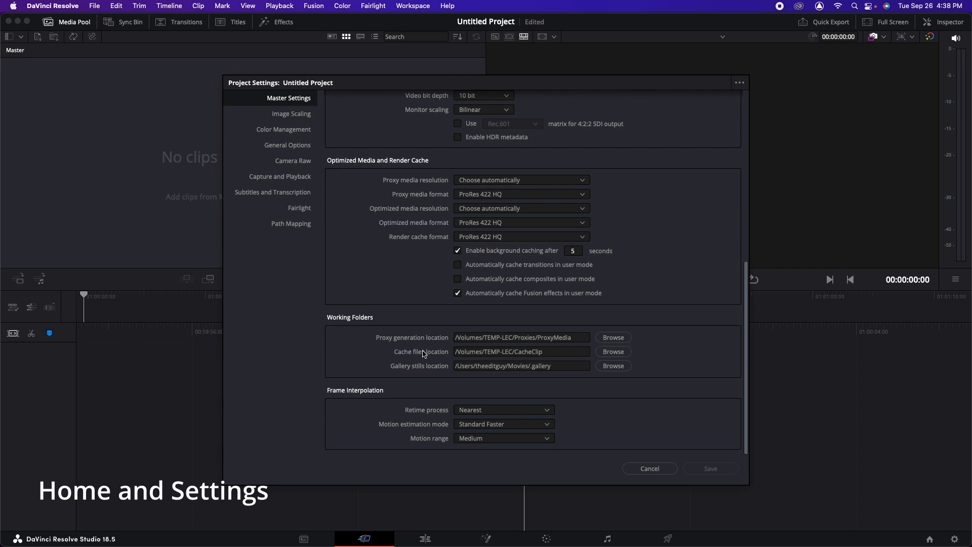
left_click(614, 352)
left_click(296, 236)
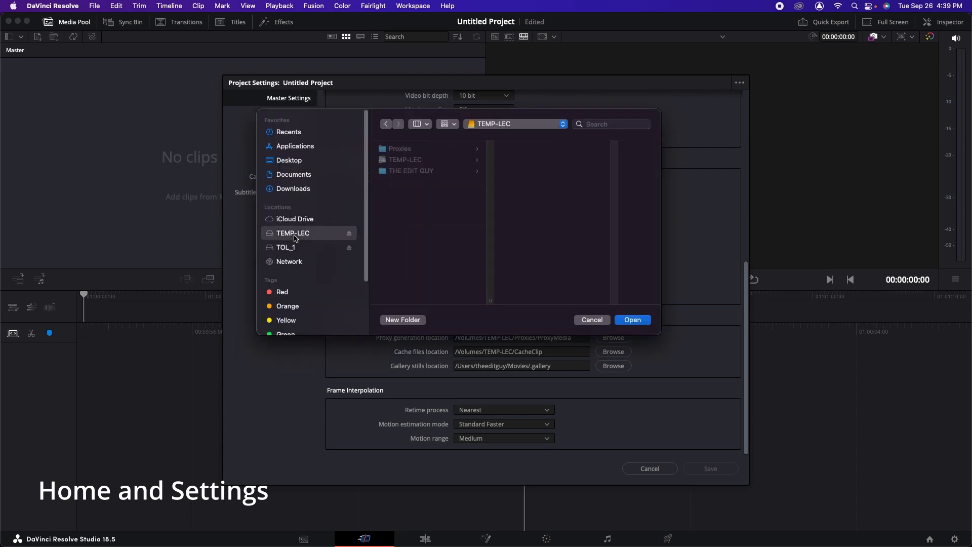
left_click(633, 320)
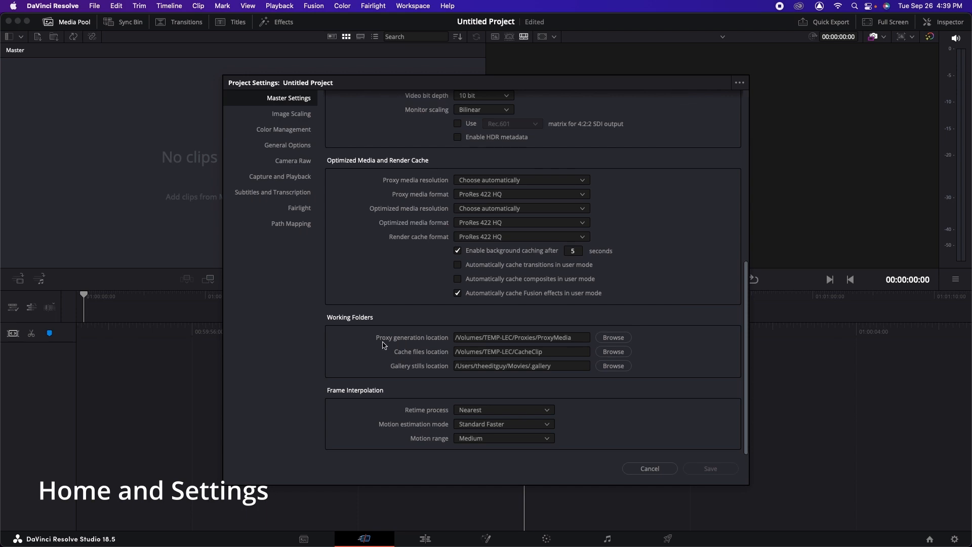
Set the project's proxy generation location to the TEMP-LEC drive
left_click(613, 337)
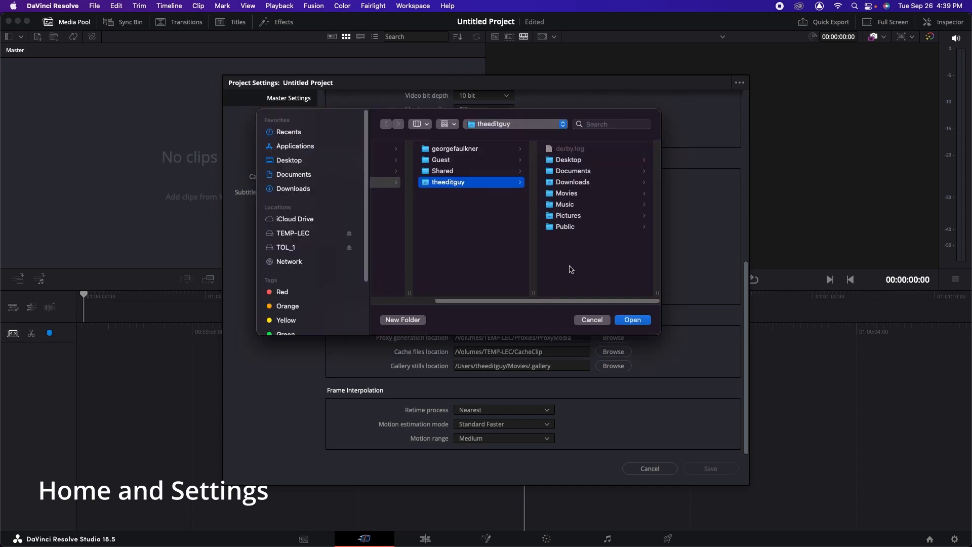
left_click(297, 235)
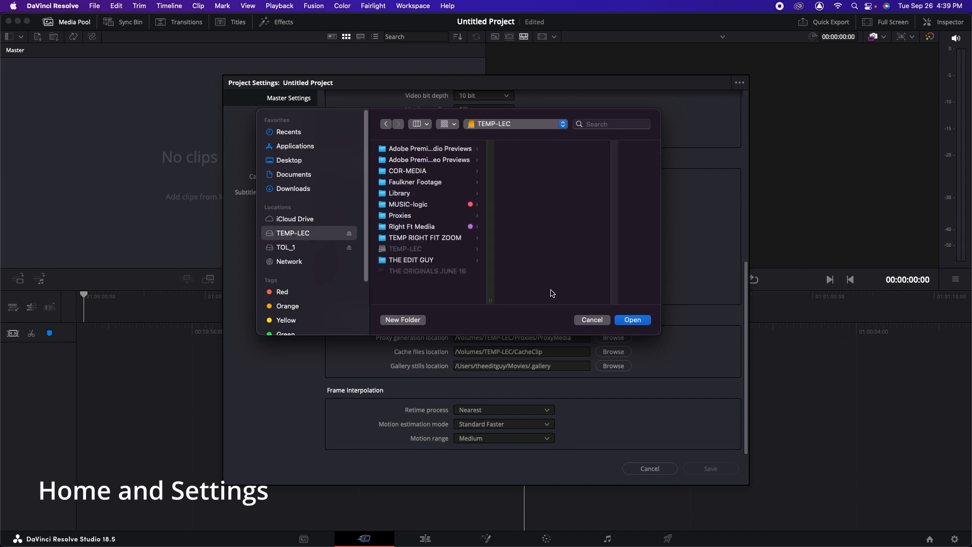
left_click(639, 320)
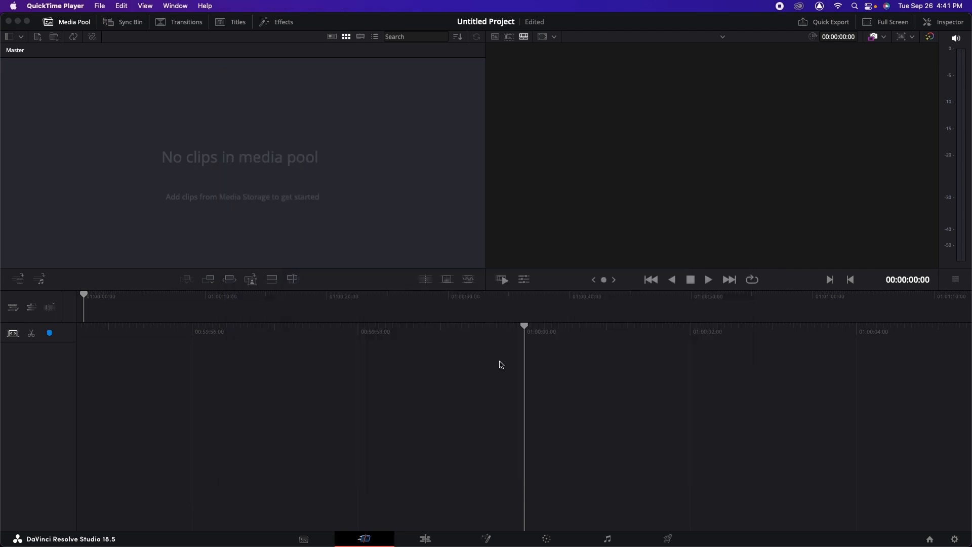
Open the user preferences for Project Save and Load to examine the live save and backup settings
left_click(68, 27)
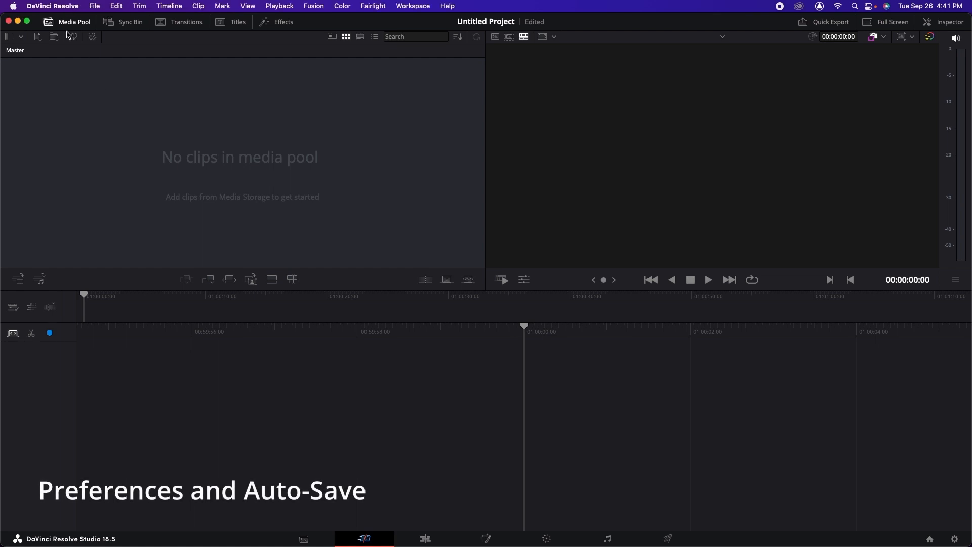
left_click(48, 7)
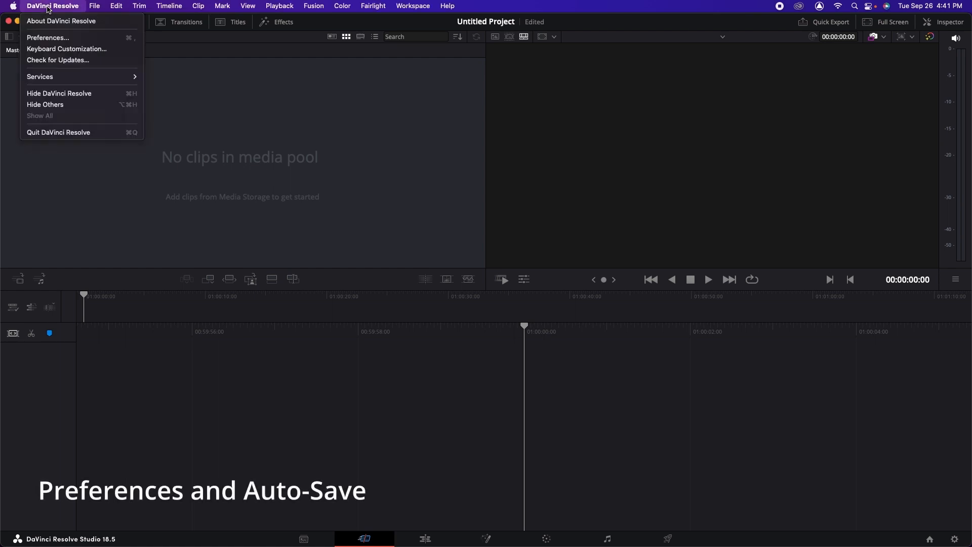
left_click(70, 39)
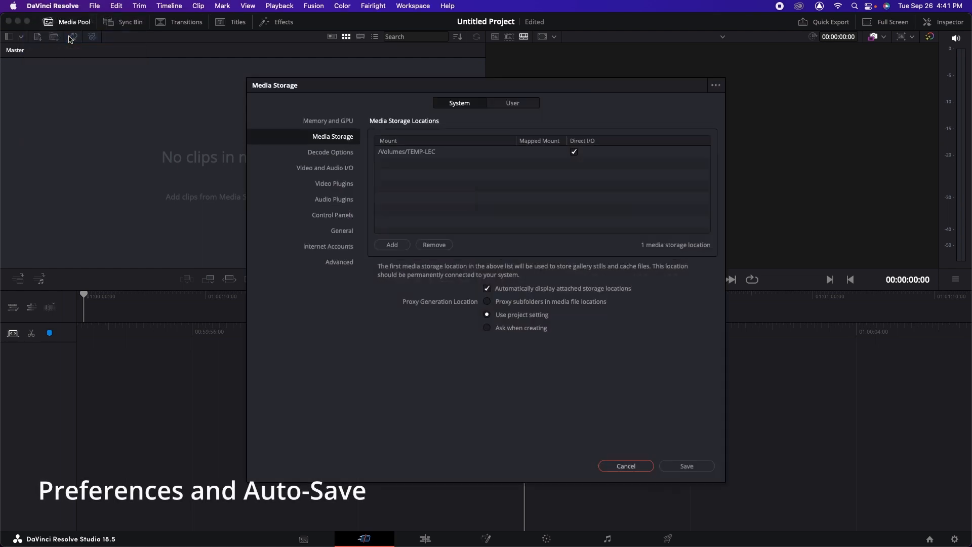
left_click(520, 103)
left_click(320, 141)
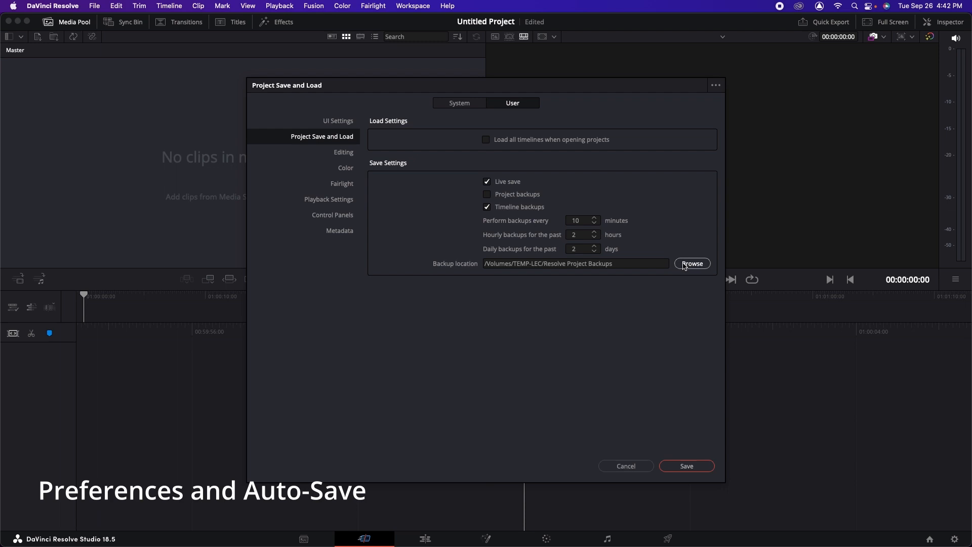
Set the proxy generation location to "Ask when creating" in the system Media Storage preferences and save them
left_click(461, 102)
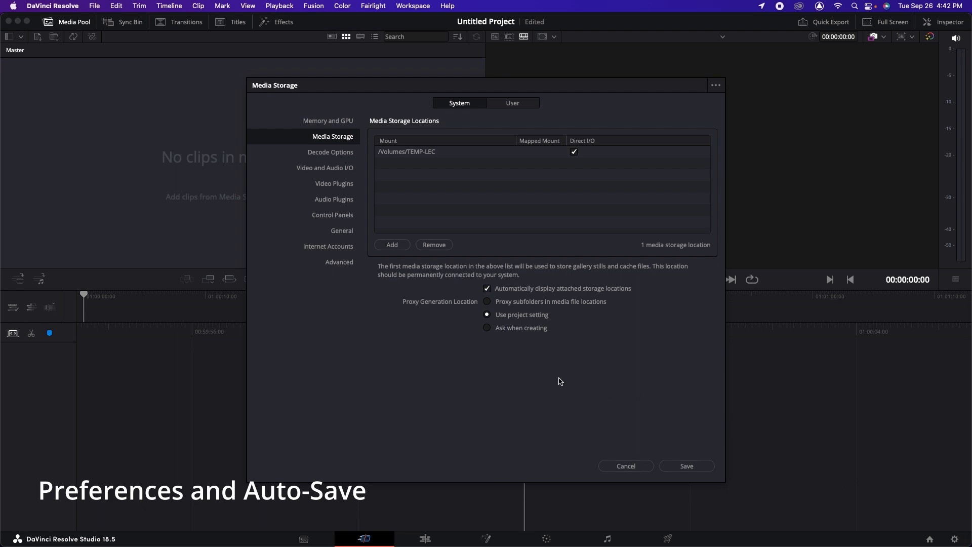
left_click(488, 330)
left_click(688, 466)
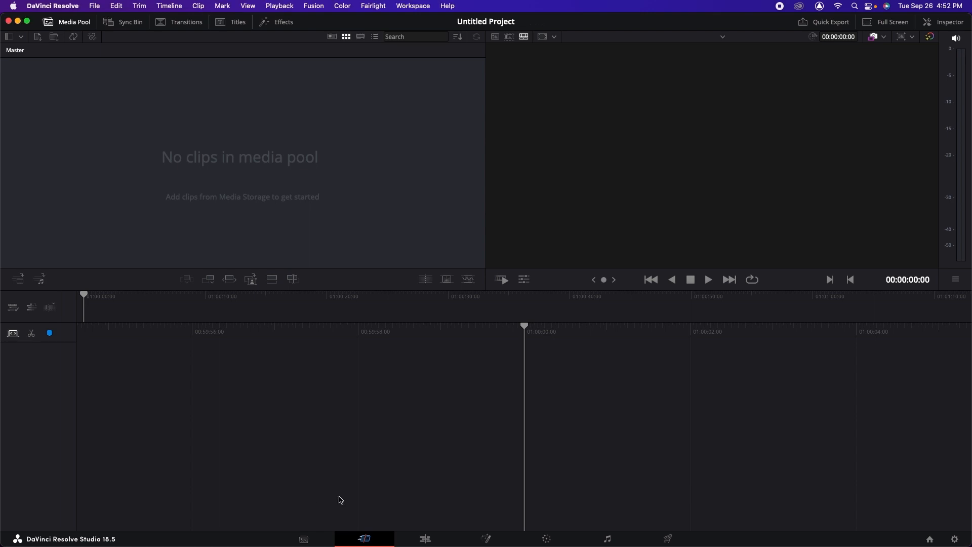
Look through the Media, Cut, Edit and Fusion pages to compare their workspace layouts
left_click(304, 538)
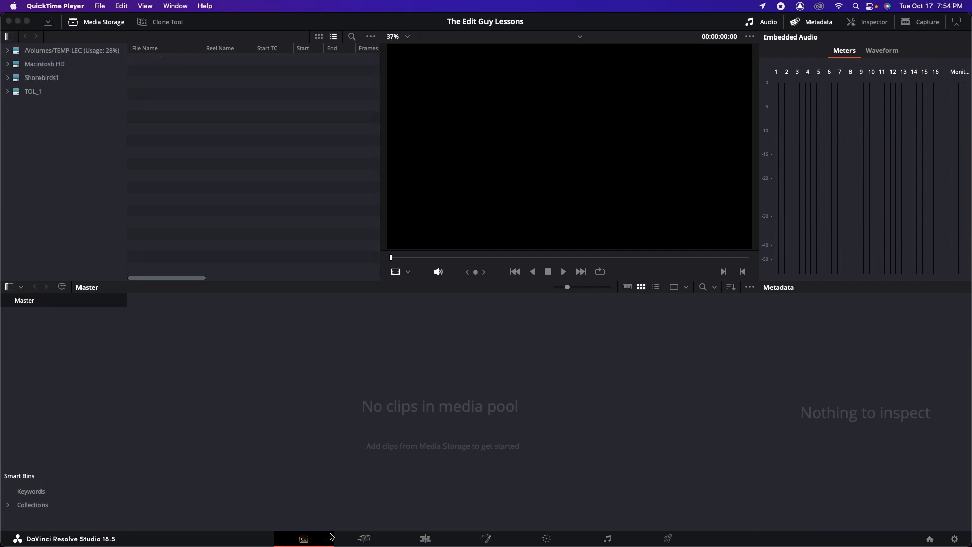
left_click(365, 539)
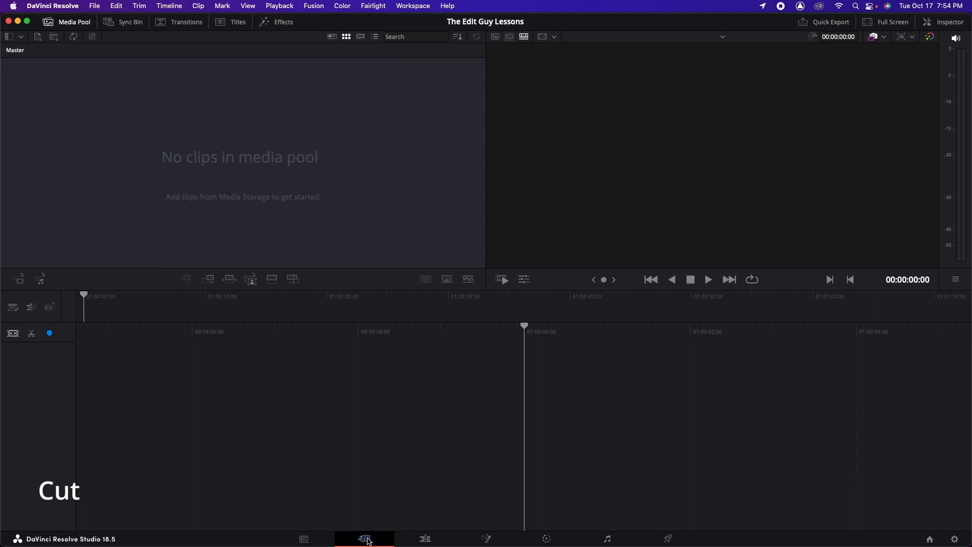
left_click(425, 540)
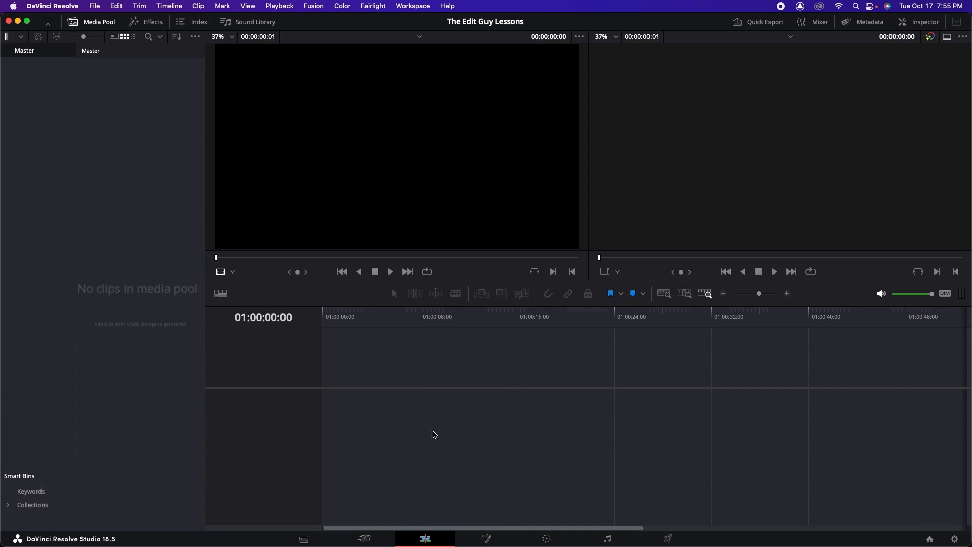
left_click(487, 531)
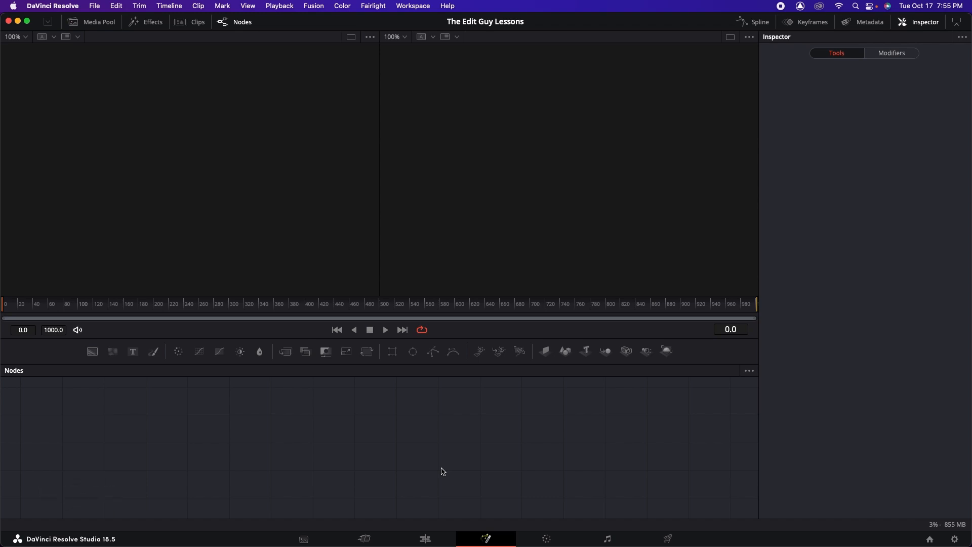
Look through the Color, Fairlight and Deliver pages to survey their workspace layouts
left_click(546, 539)
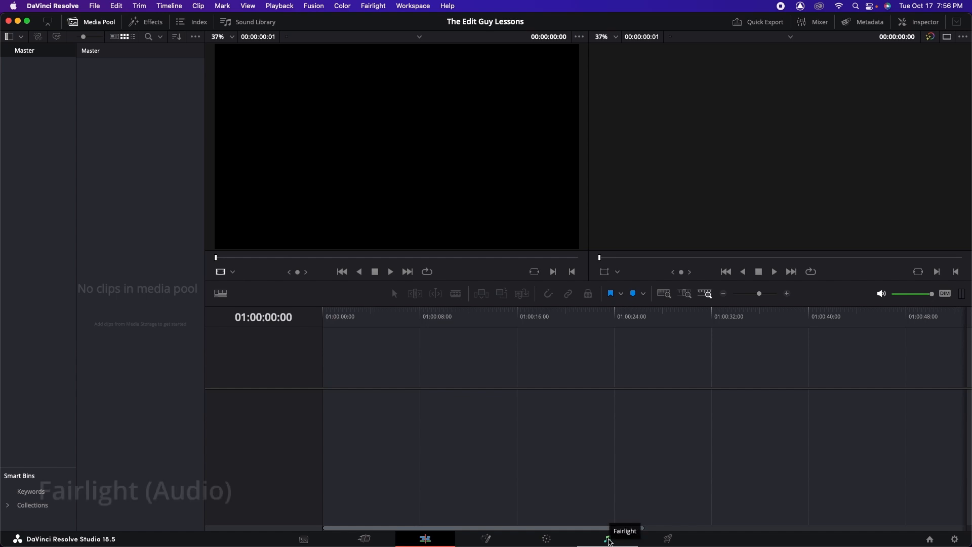
left_click(608, 540)
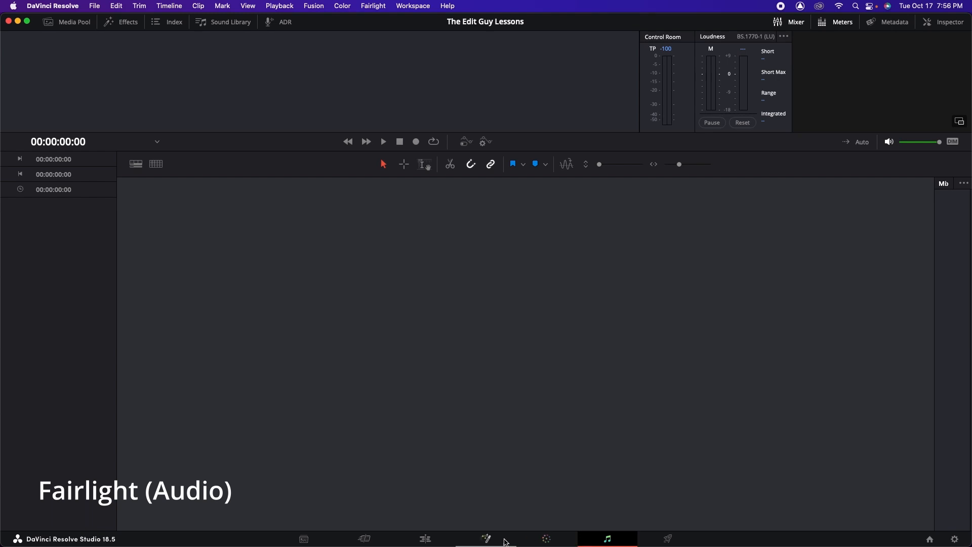
left_click(667, 539)
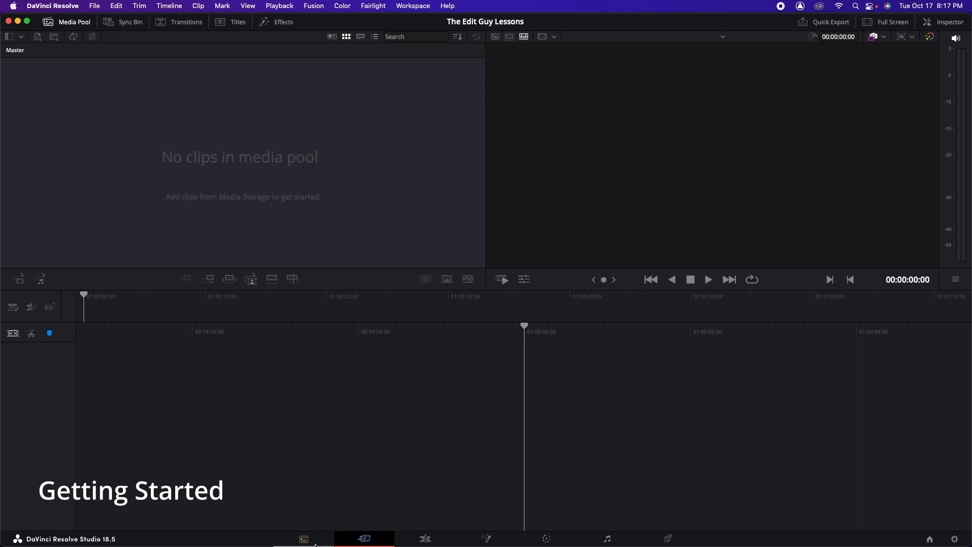
On the Media page, browse the TEMP-LEC drive to the Edit Guy Media folder inside THE EDIT GUY
left_click(304, 539)
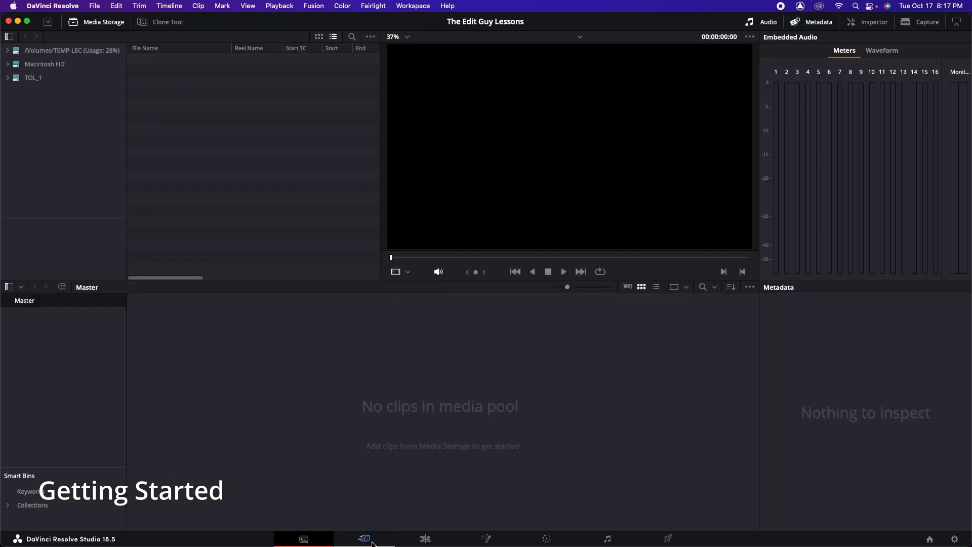
left_click(45, 51)
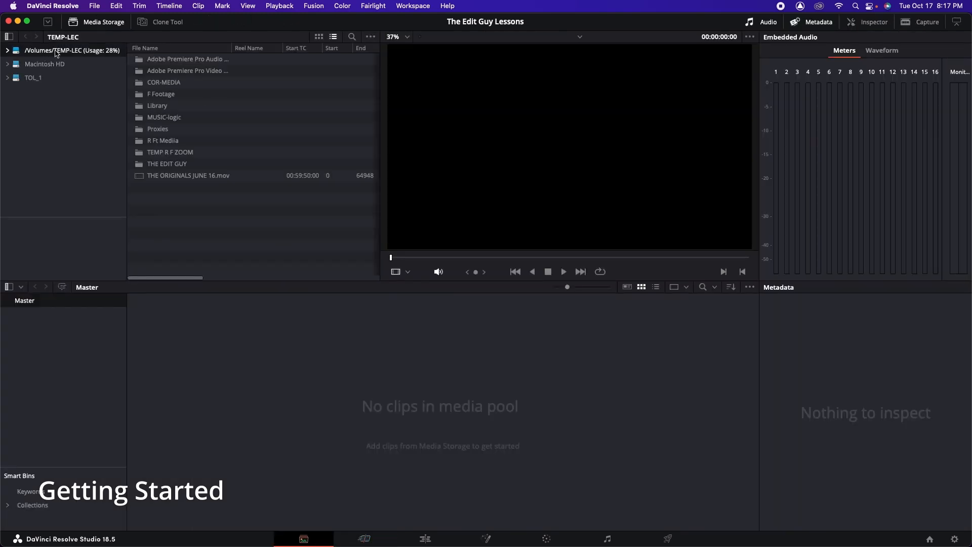
double_click(164, 165)
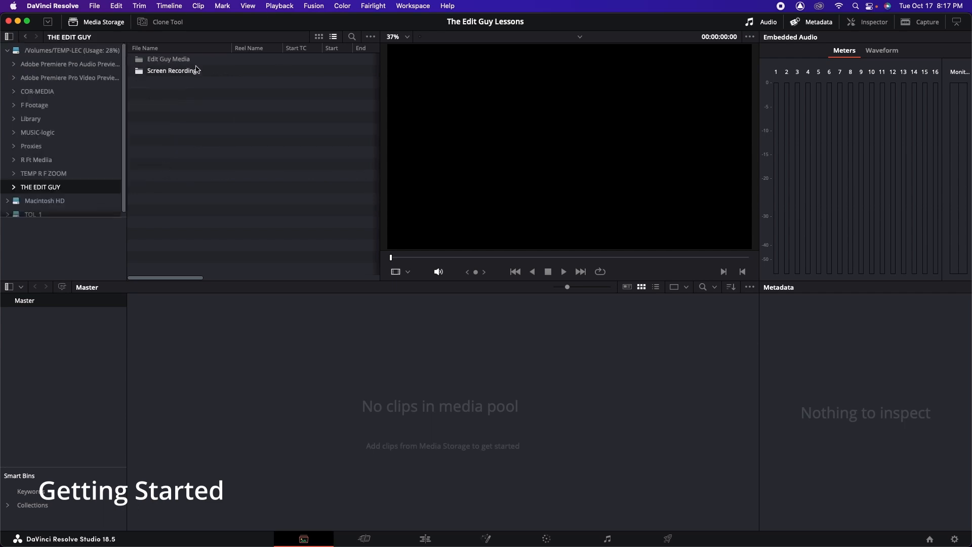
double_click(174, 60)
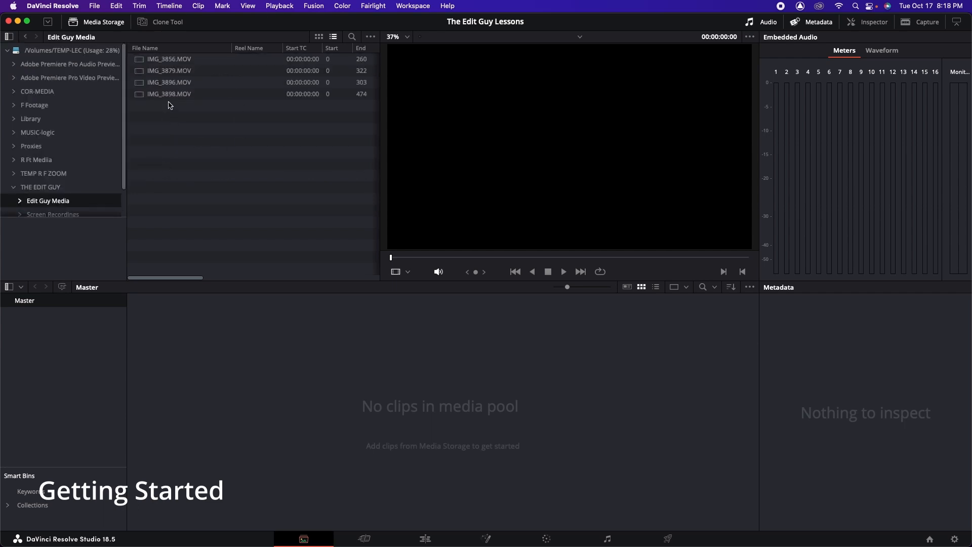
Preview the clips in the Edit Guy Media folder one after another to examine their footage and metadata
left_click(172, 58)
key("Down")
key("Down")
key("Down")
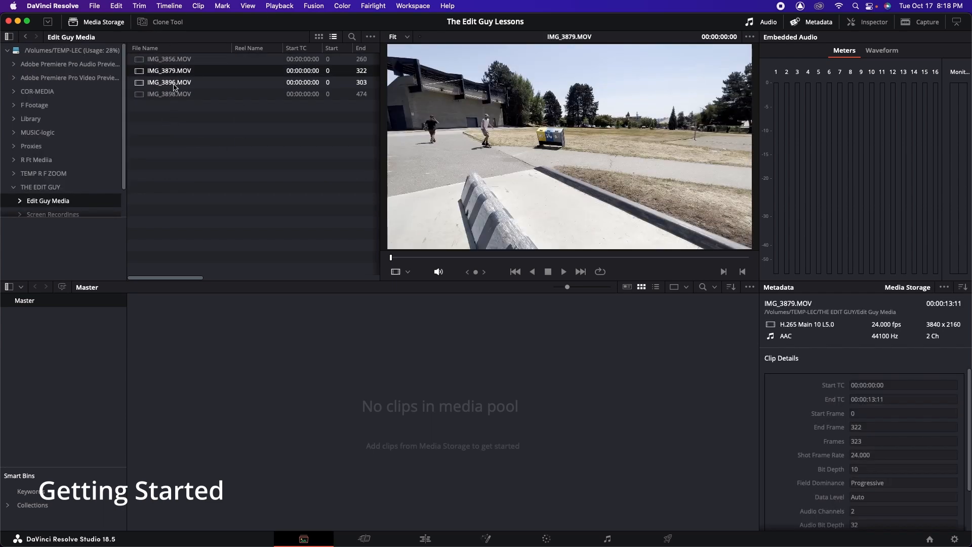
key("Up")
key("Up")
key("Up")
key("Down")
key("Down")
key("Down")
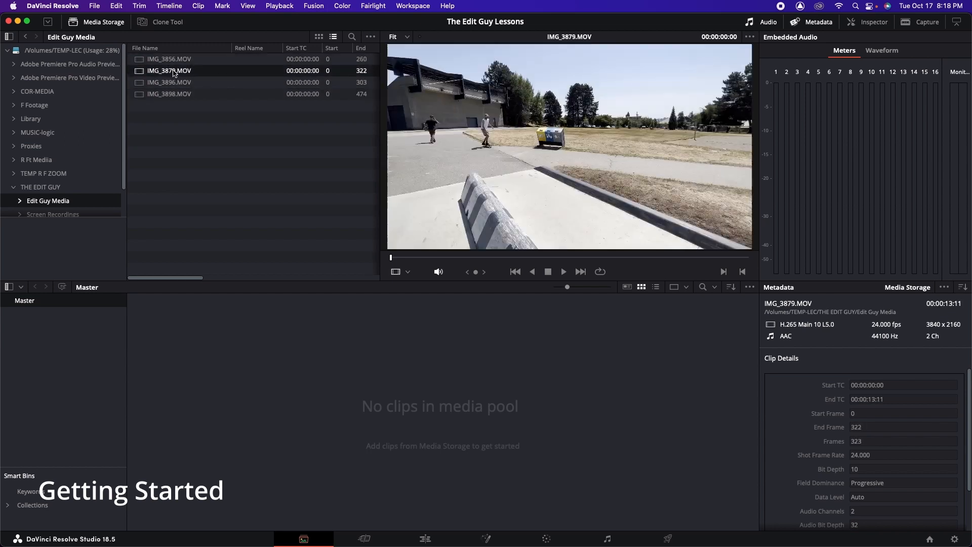
Import all four clips, IMG_3856.MOV through IMG_3898.MOV, from the Edit Guy Media folder into the media pool
left_click(162, 61)
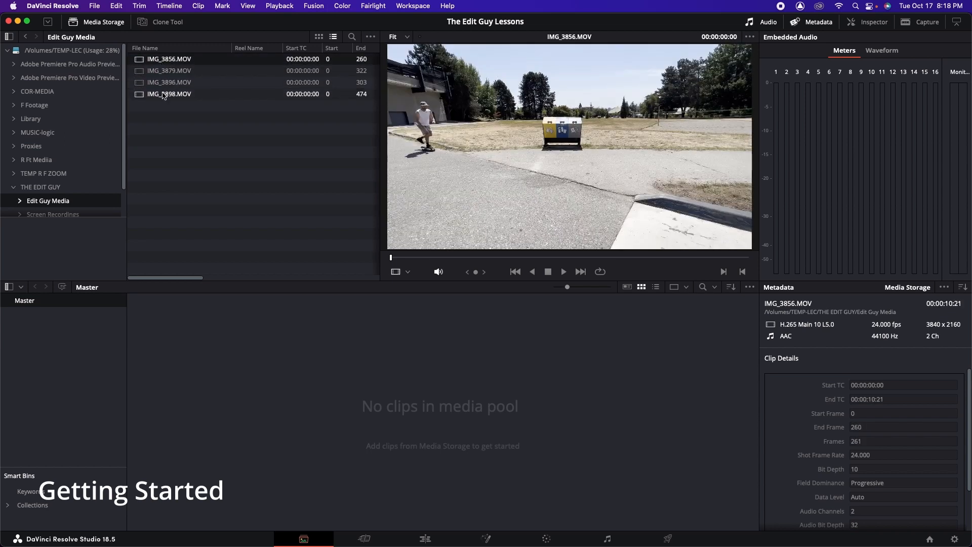
left_click(164, 94, "shift")
left_click_drag(141, 63, 388, 390)
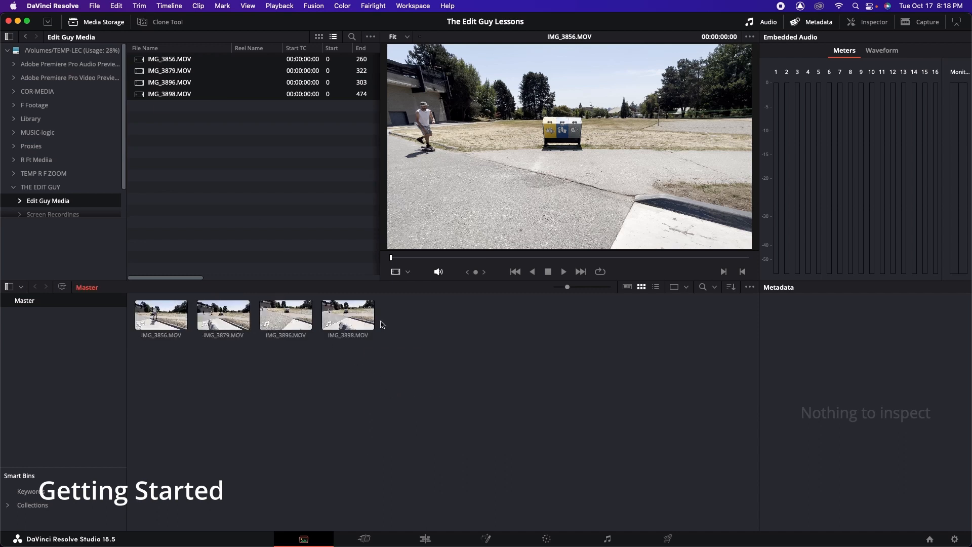
Create a bin named Media under Master and move all four imported clips into it
right_click(42, 337)
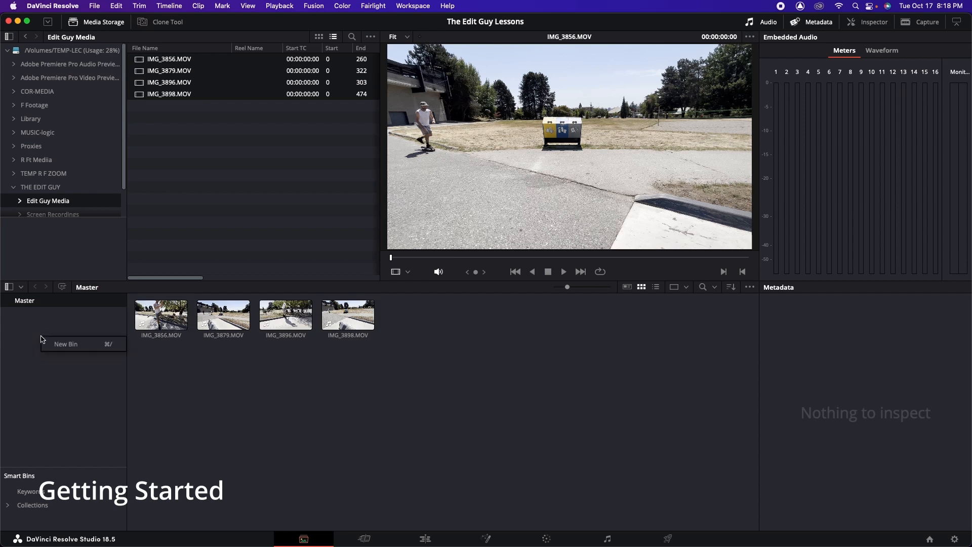
left_click(59, 344)
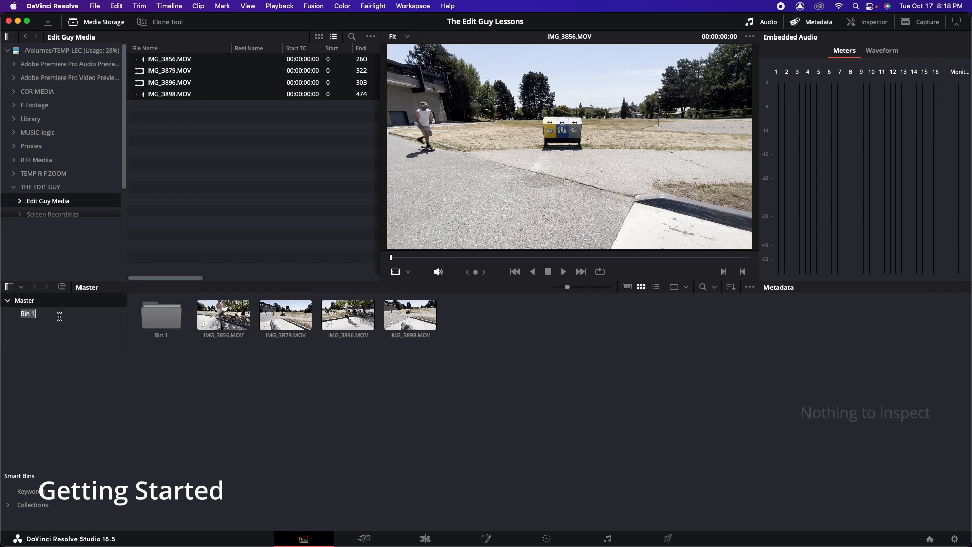
type("Media")
left_click(61, 354)
key("super+a")
left_click_drag(224, 317, 162, 319)
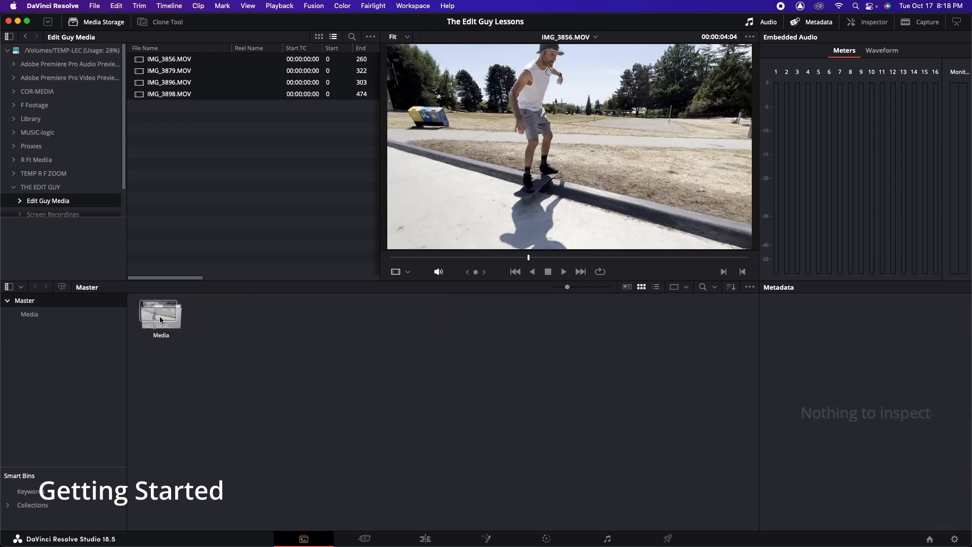
Switch to the Edit page and display the media pool contents as a list
left_click(426, 539)
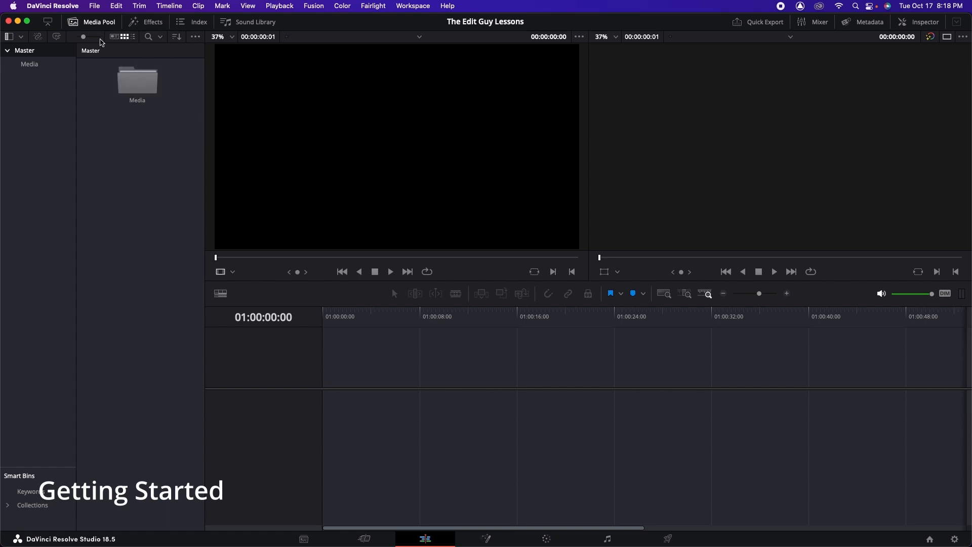
left_click(133, 37)
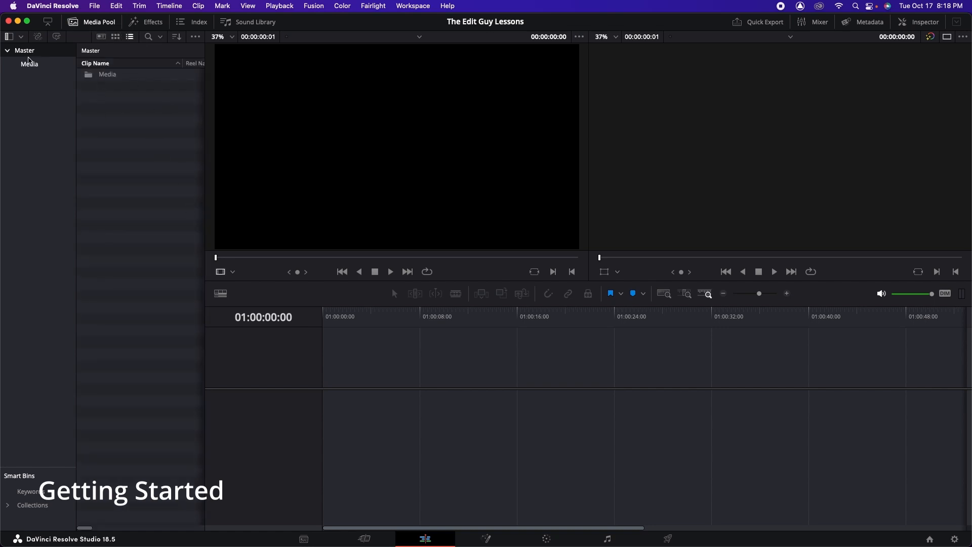
Hide and show the media pool's bin list repeatedly, leaving it shown
left_click(8, 38)
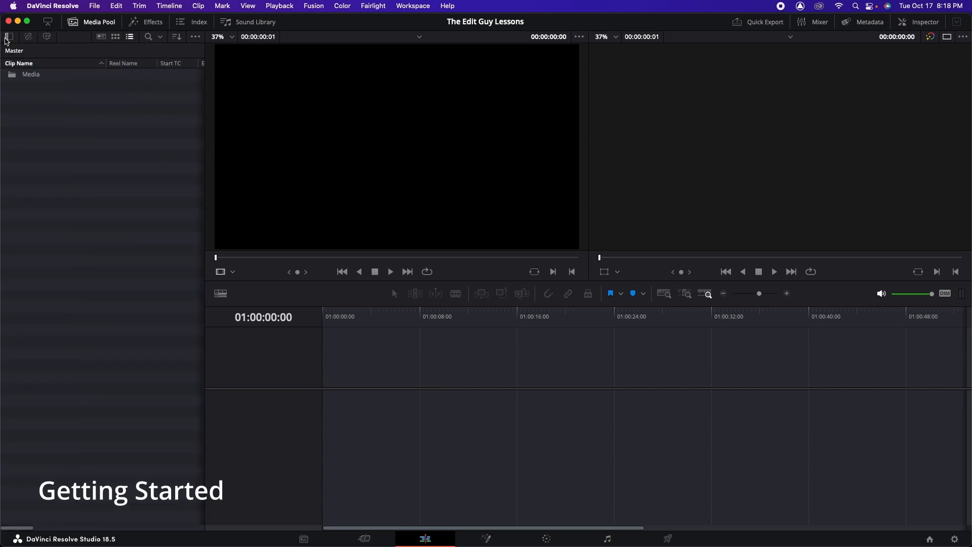
left_click(8, 37)
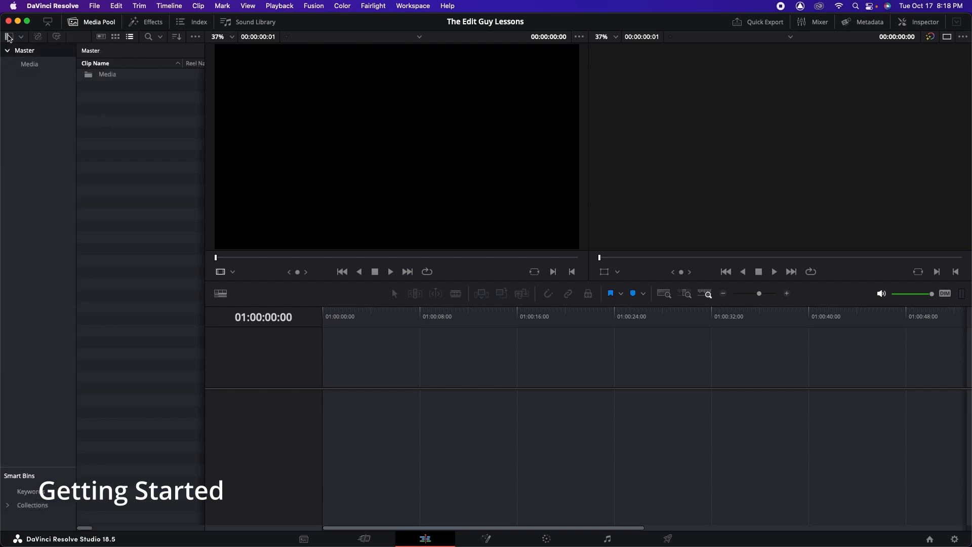
left_click(8, 38)
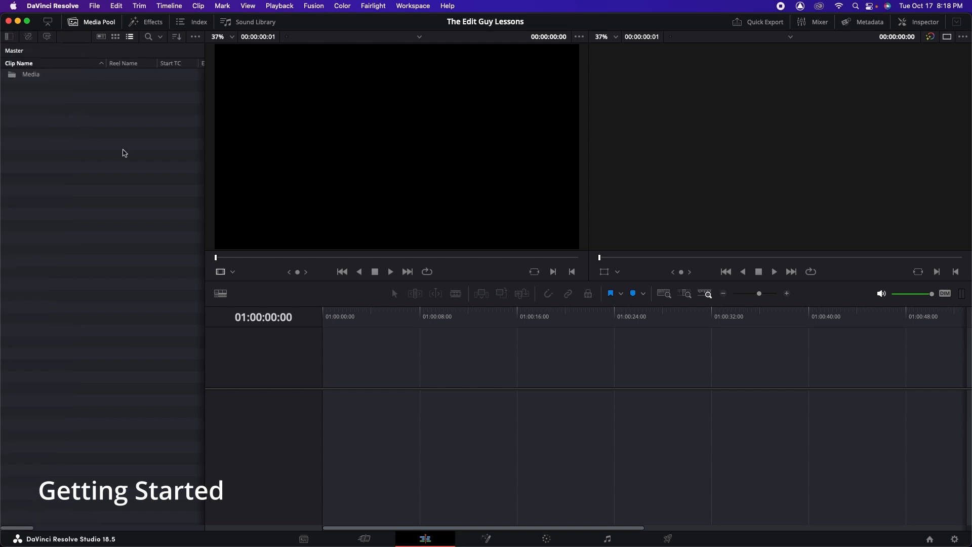
left_click(9, 37)
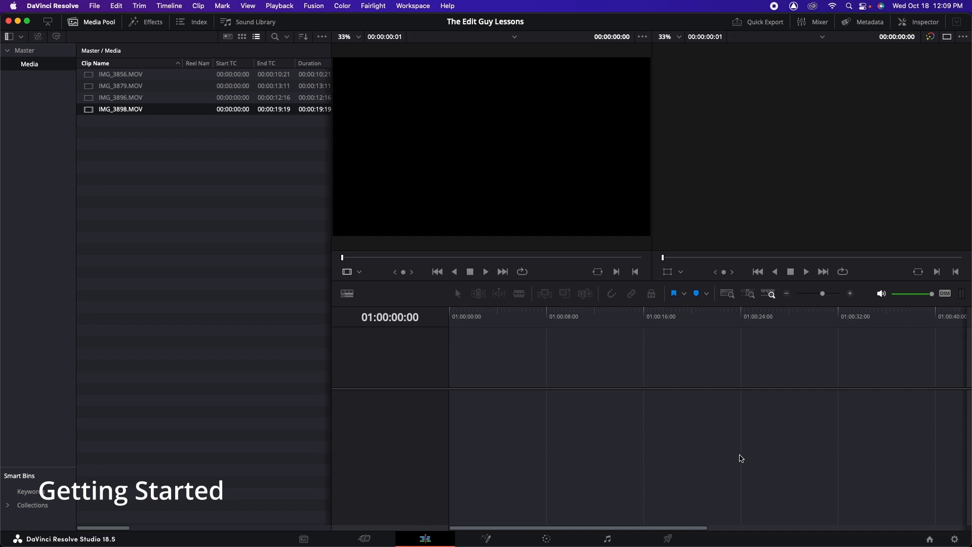
Compare the timeline resolution and frame rate in the project settings with the clips' resolution and FPS columns
left_click(954, 539)
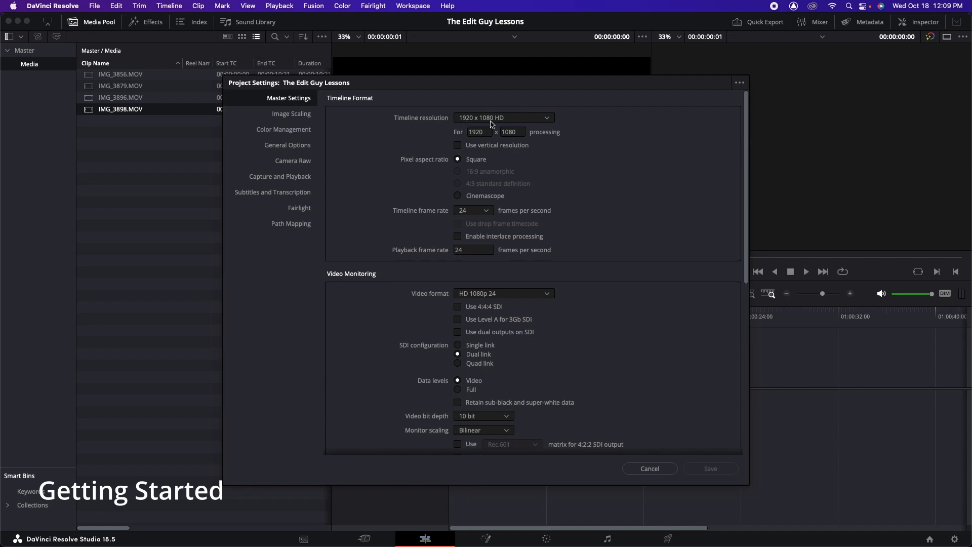
left_click(650, 468)
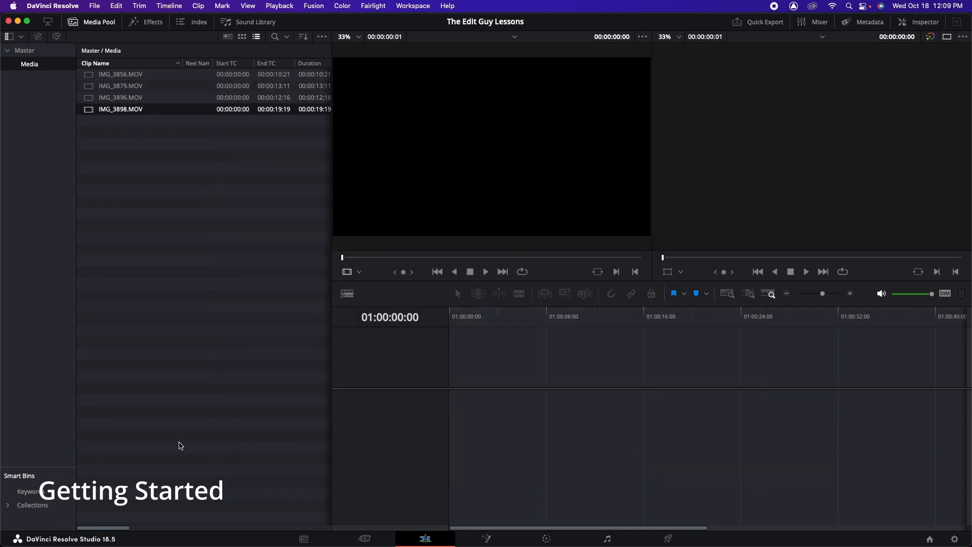
left_click_drag(110, 527, 157, 528)
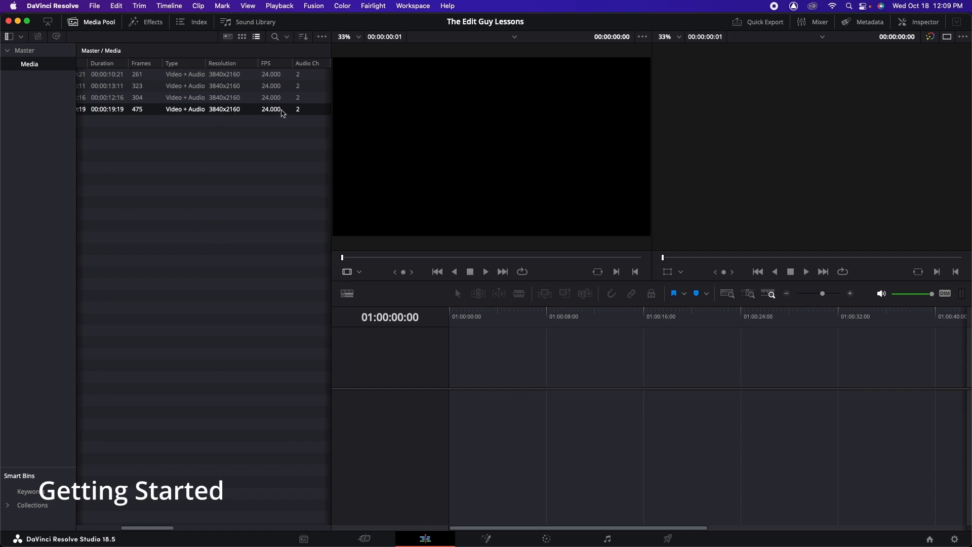
left_click_drag(170, 528, 91, 531)
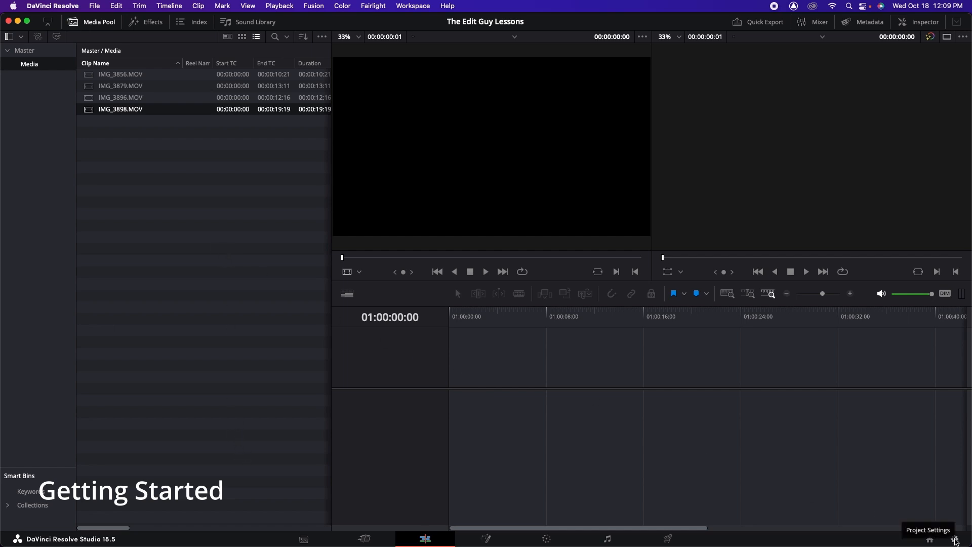
Set the project's timeline resolution to 3840 x 2160 Ultra HD, save the settings, and check the clips' resolution column
left_click(956, 541)
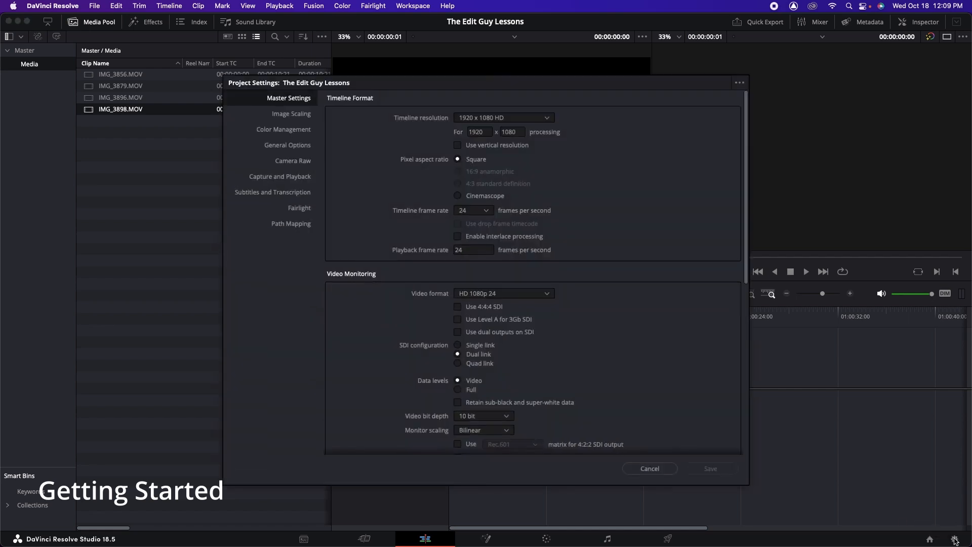
left_click(524, 121)
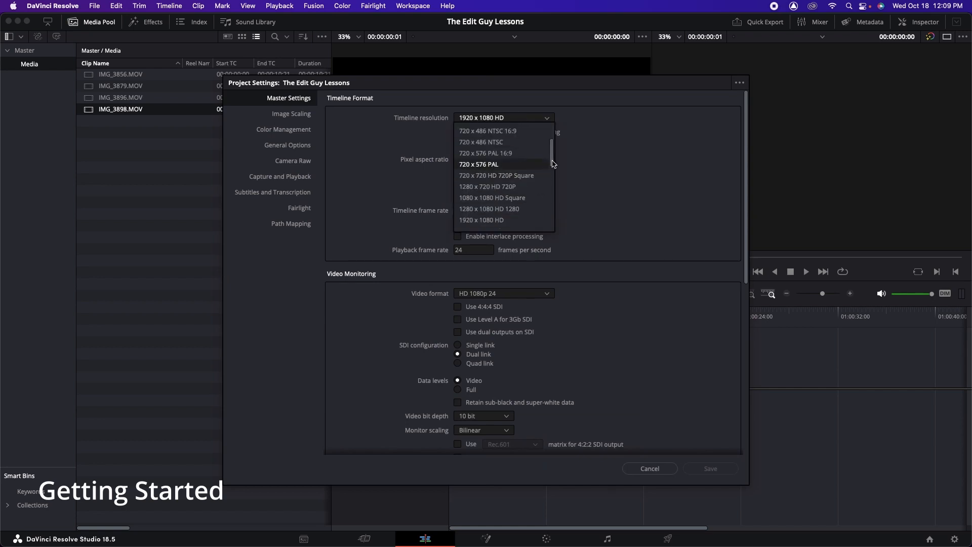
scroll(553, 164, "down", 1)
scroll(552, 164, "down", 4)
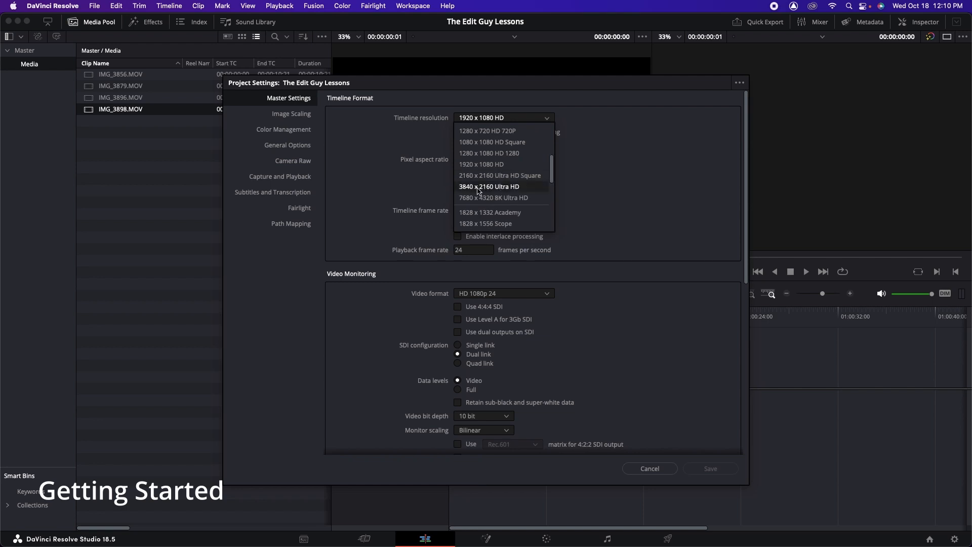
left_click(480, 190)
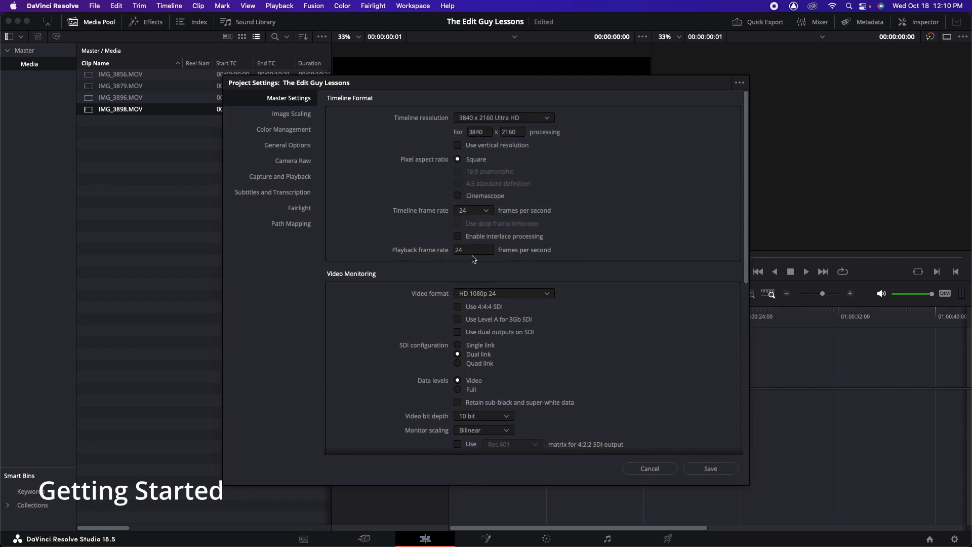
left_click(710, 469)
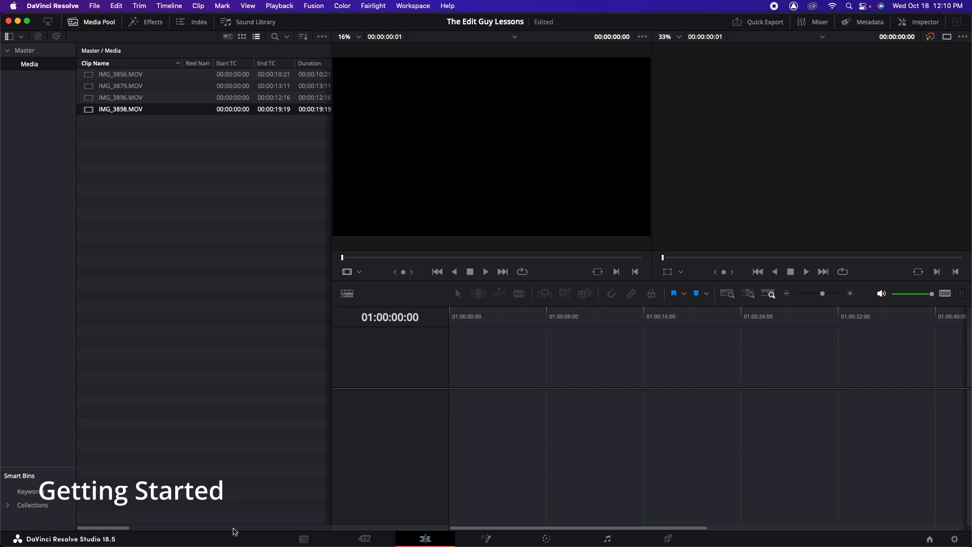
left_click_drag(123, 530, 150, 528)
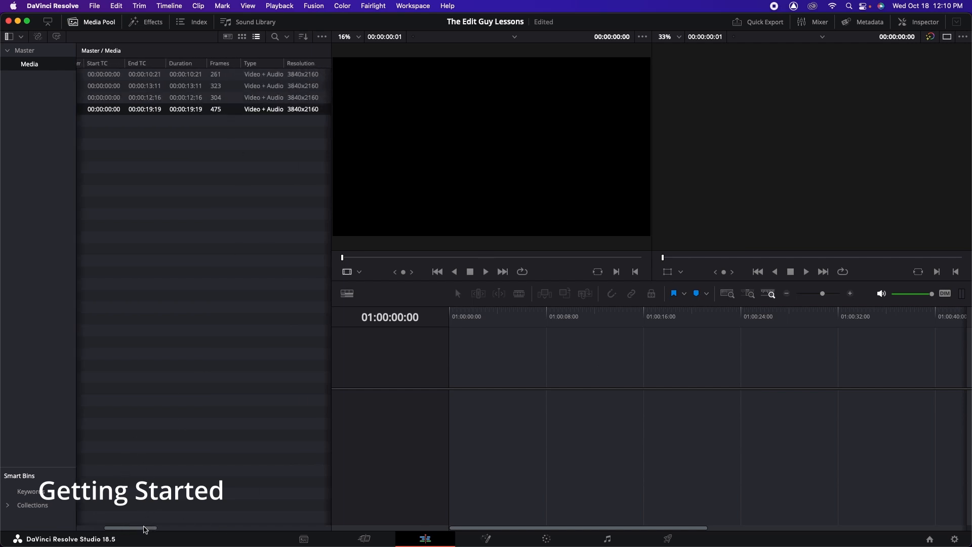
left_click_drag(146, 530, 58, 524)
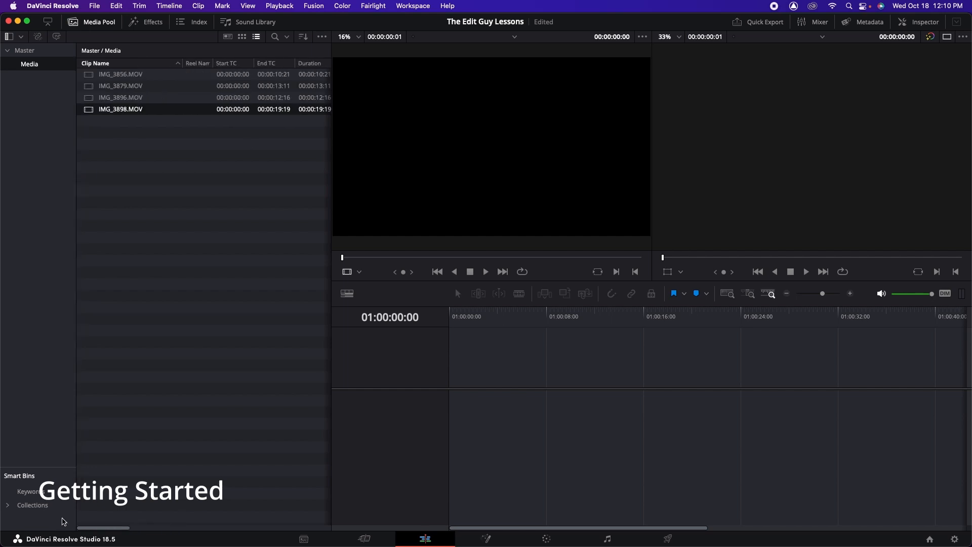
Load IMG_3856.MOV and then IMG_3896.MOV from the Media bin into the source viewer
left_click(109, 97)
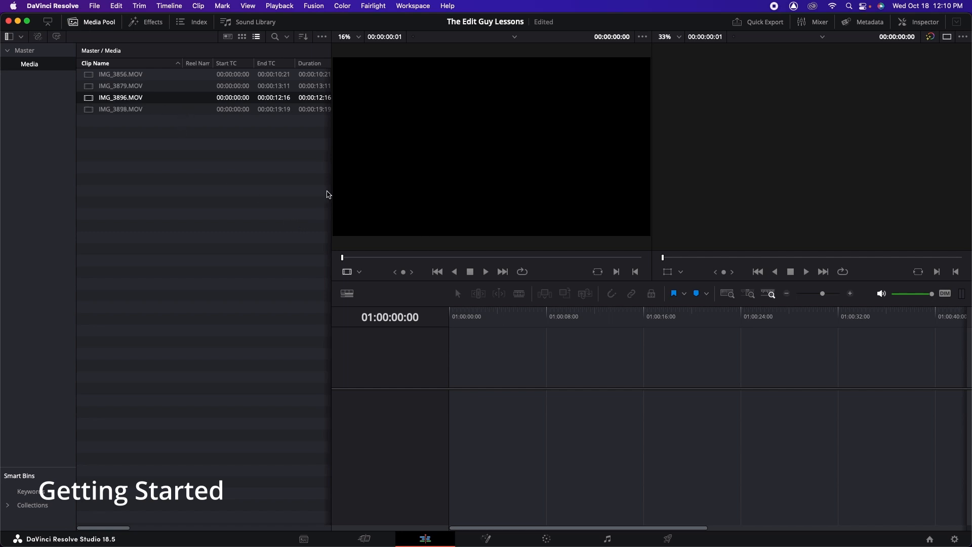
double_click(88, 76)
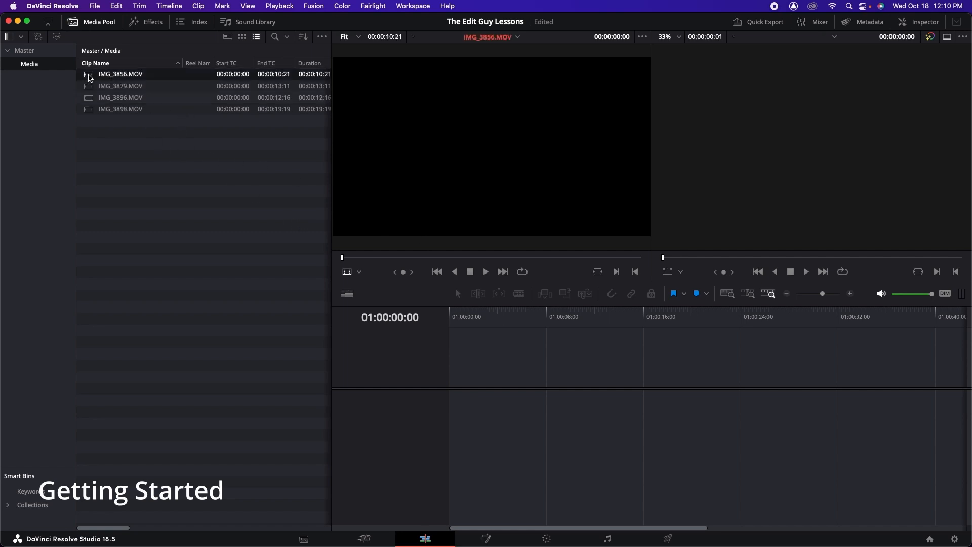
mouse_move(503, 219)
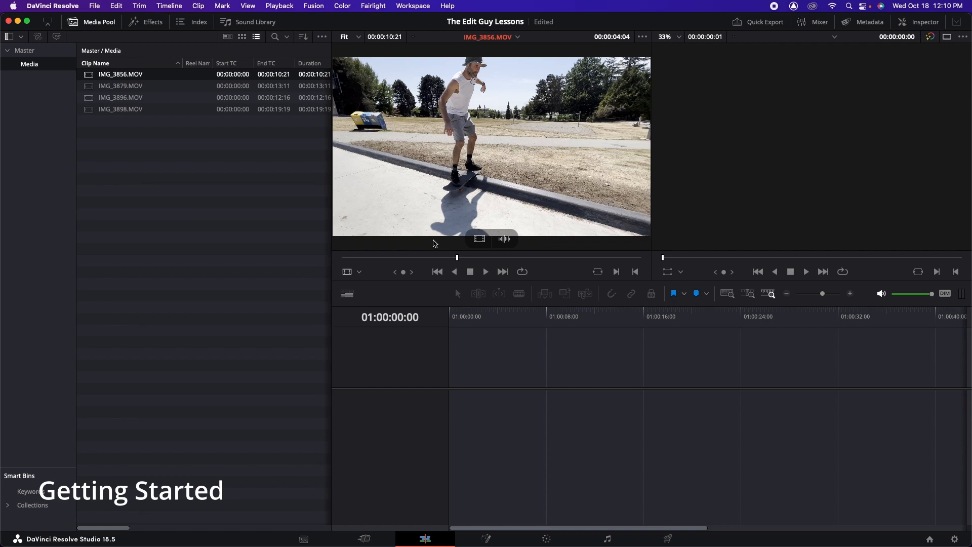
double_click(93, 100)
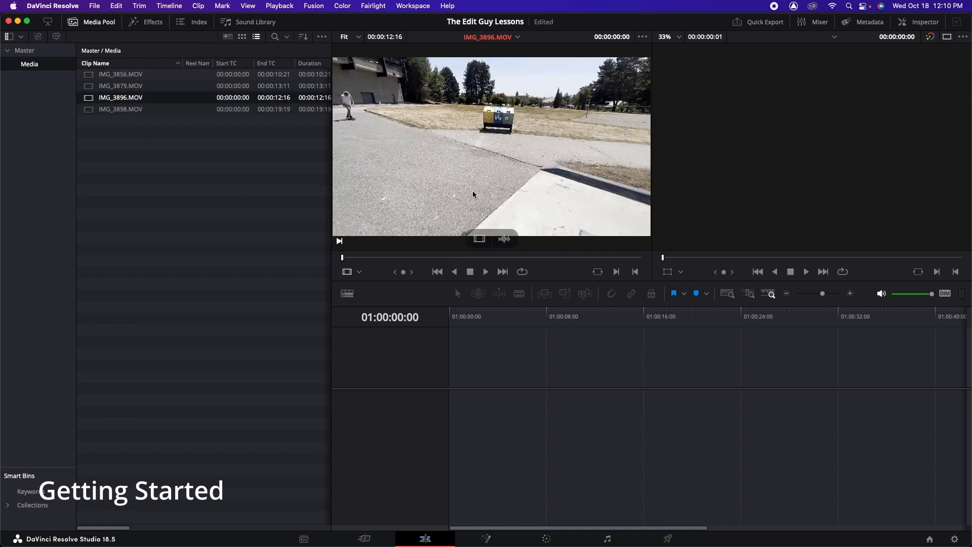
Load IMG_3898.MOV into the source viewer and mark its in point at 00:00:03:06 and out point at 00:00:11:11
double_click(90, 110)
mouse_move(499, 198)
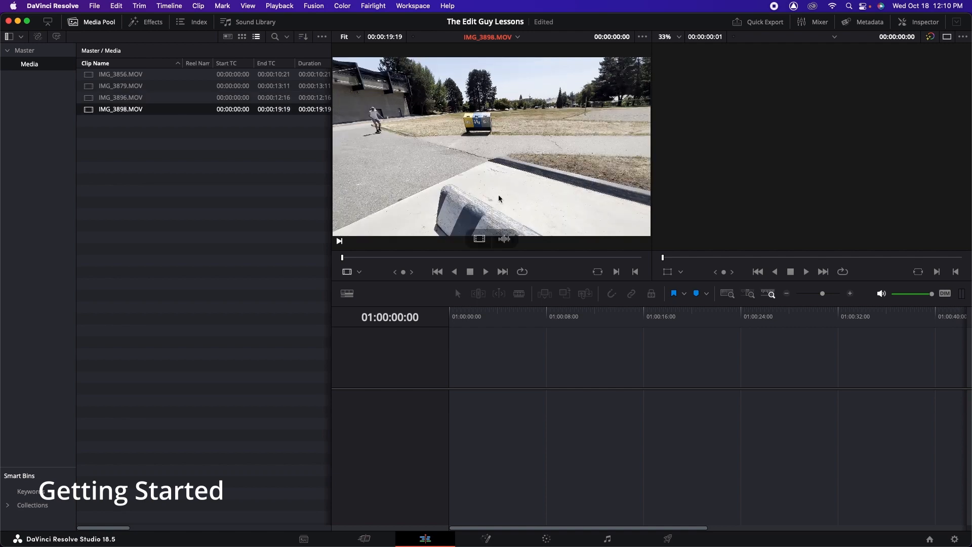
mouse_move(400, 259)
left_mouse_down()
mouse_move(586, 259)
mouse_move(391, 261)
left_mouse_up()
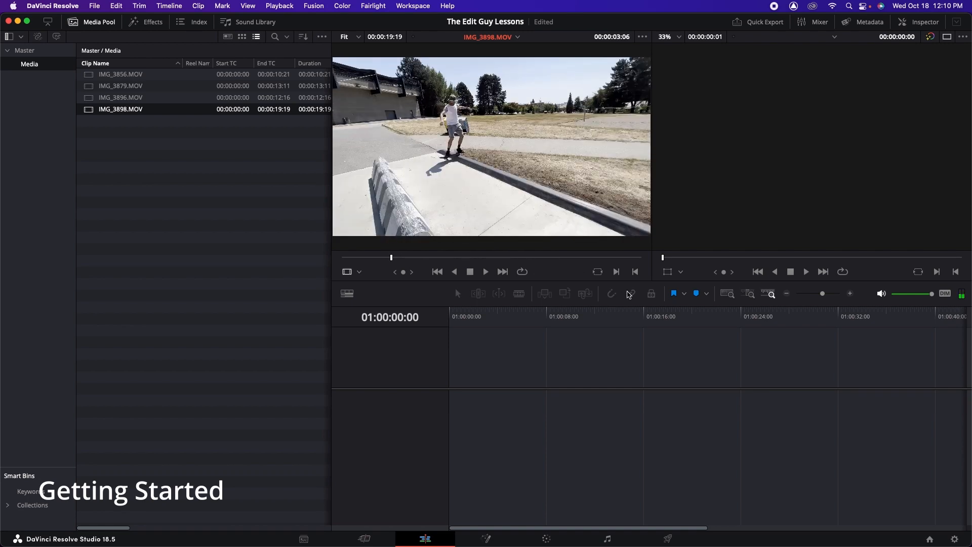
mouse_move(464, 239)
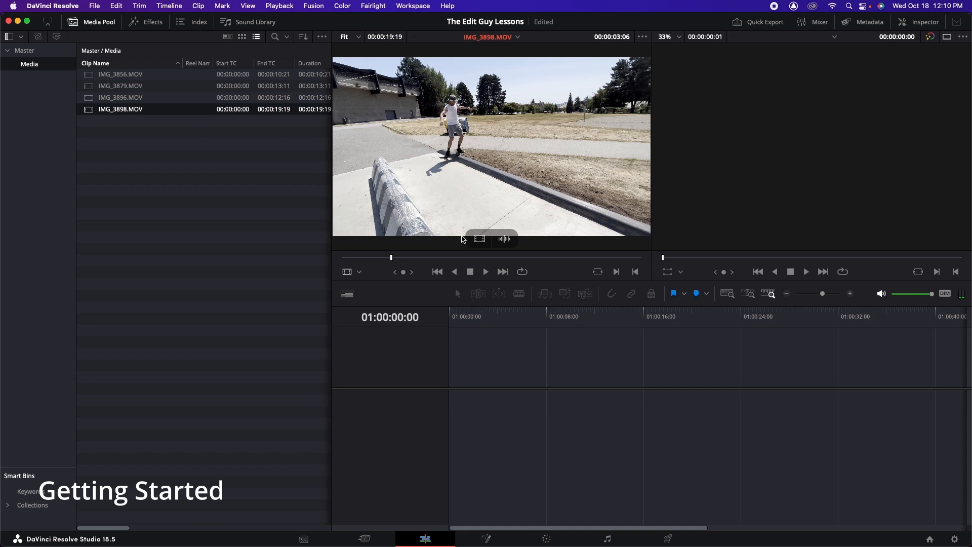
key("i")
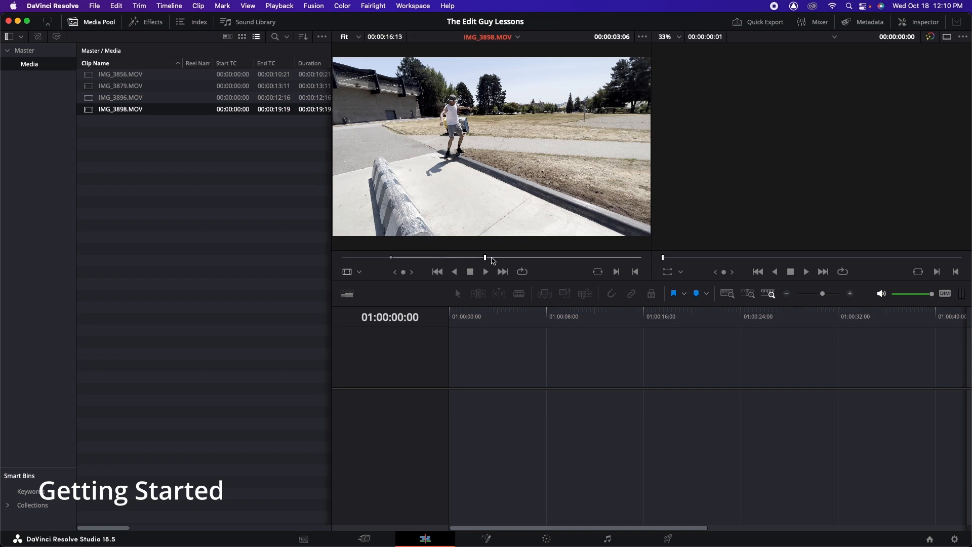
left_click(517, 259)
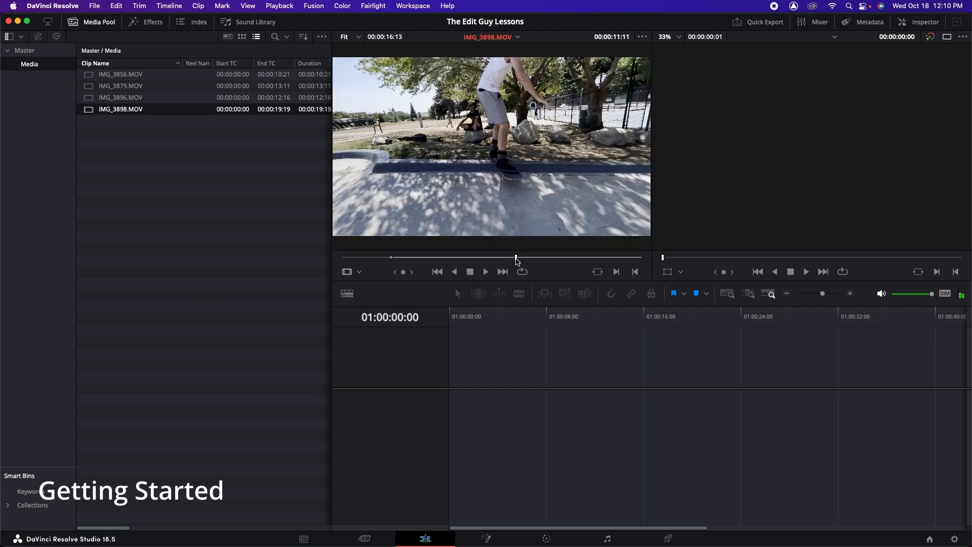
key("o")
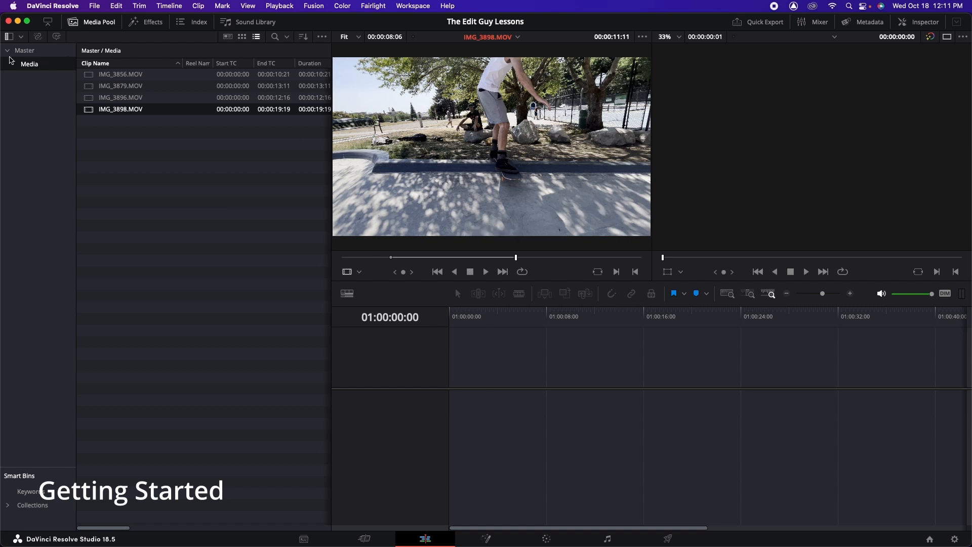
Create a timeline named "my movie" in the Master bin and place the marked section of IMG_3898.MOV at its start
left_click(24, 51)
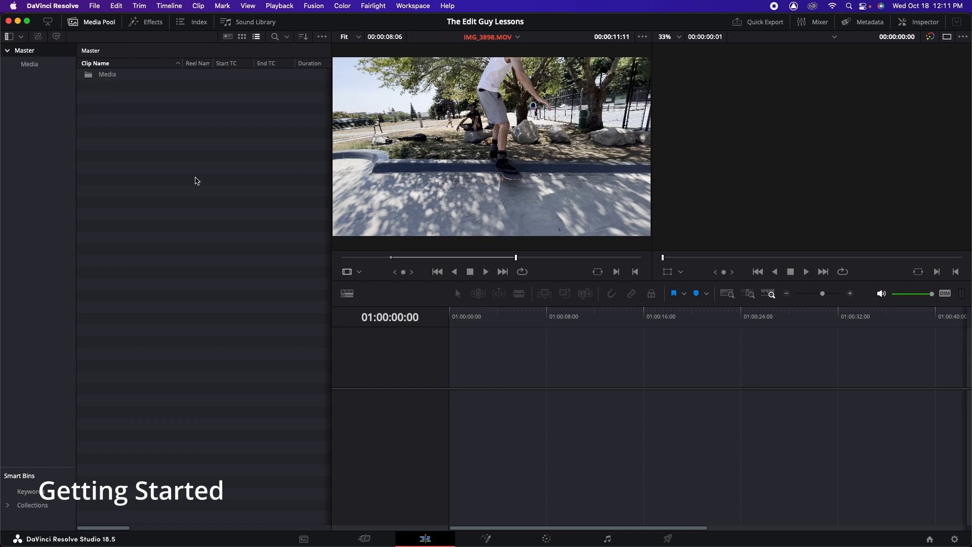
right_click(93, 111)
mouse_move(137, 113)
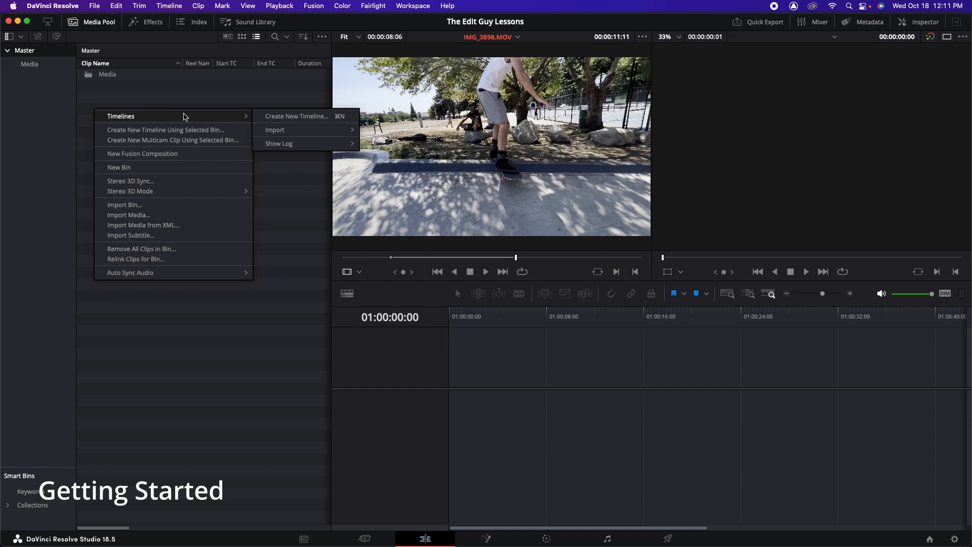
left_click(285, 118)
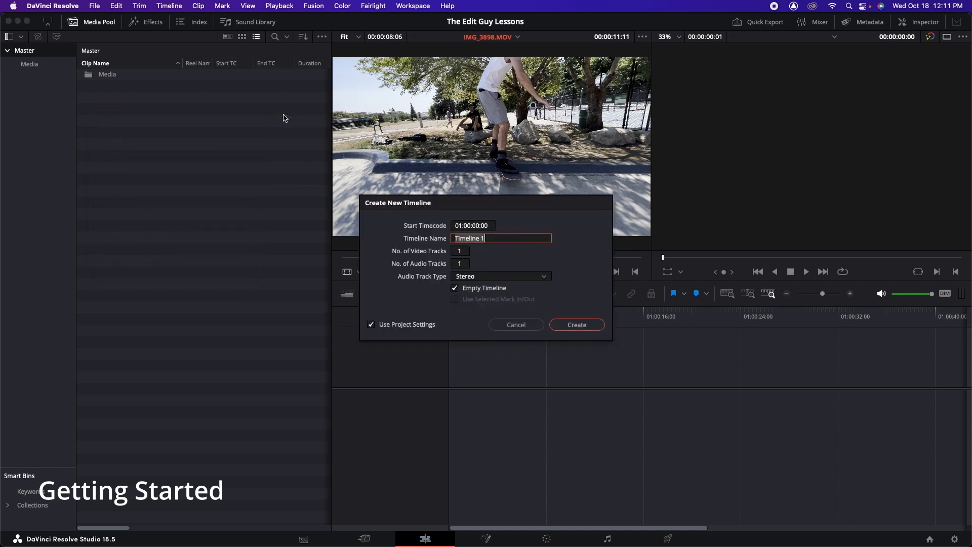
type("my movie")
left_click(582, 327)
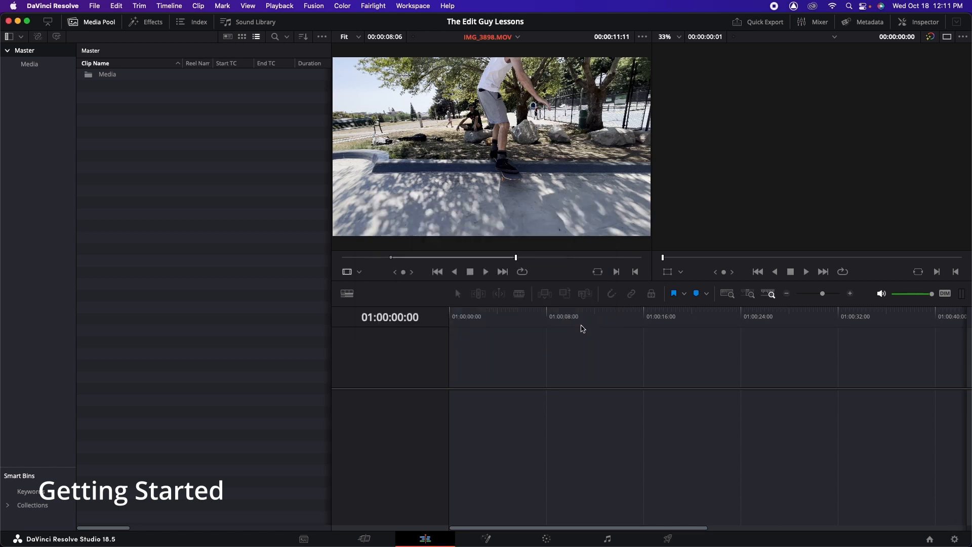
left_click(451, 171)
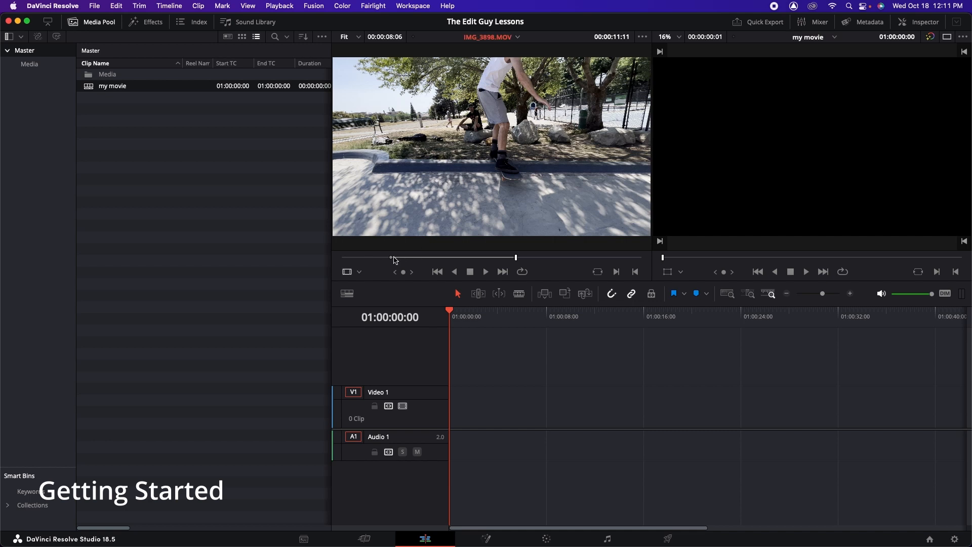
left_click_drag(501, 237, 454, 422)
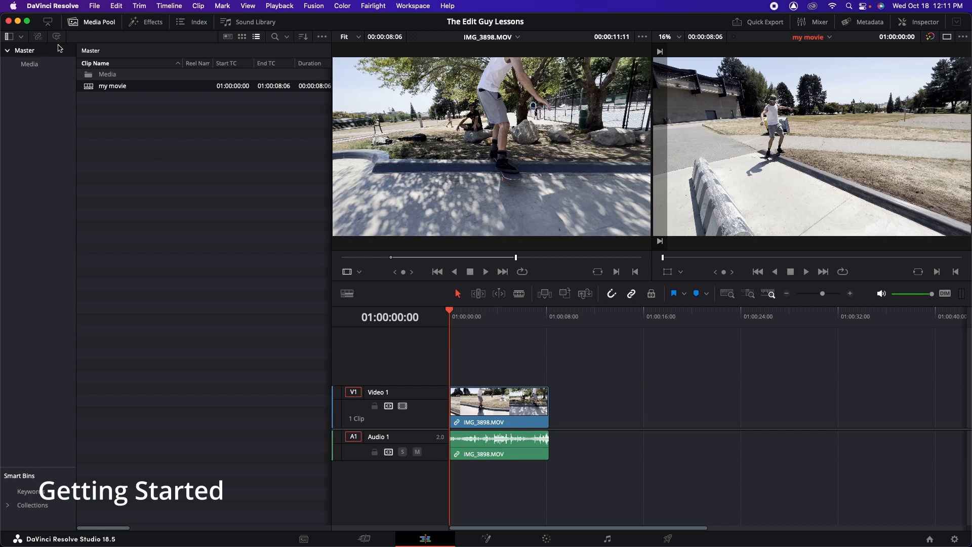
Hide and reshow the media pool, and scrub the timeline playhead to 01:00:04:21
left_click(96, 25)
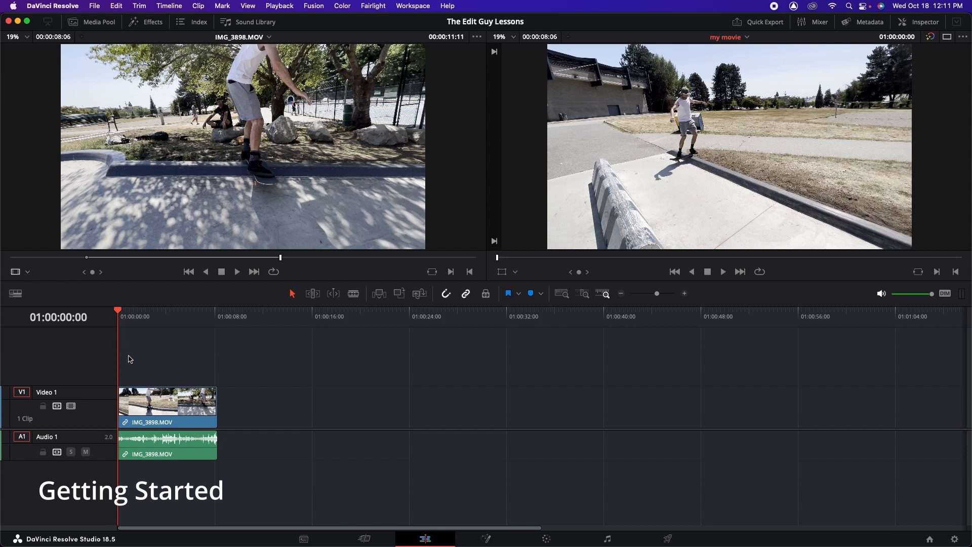
left_click(94, 23)
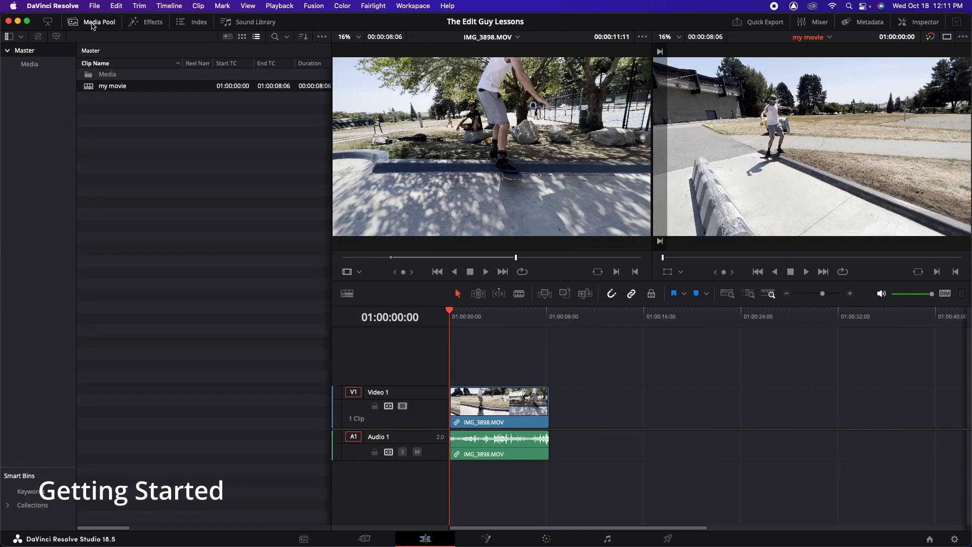
left_click_drag(475, 320, 510, 324)
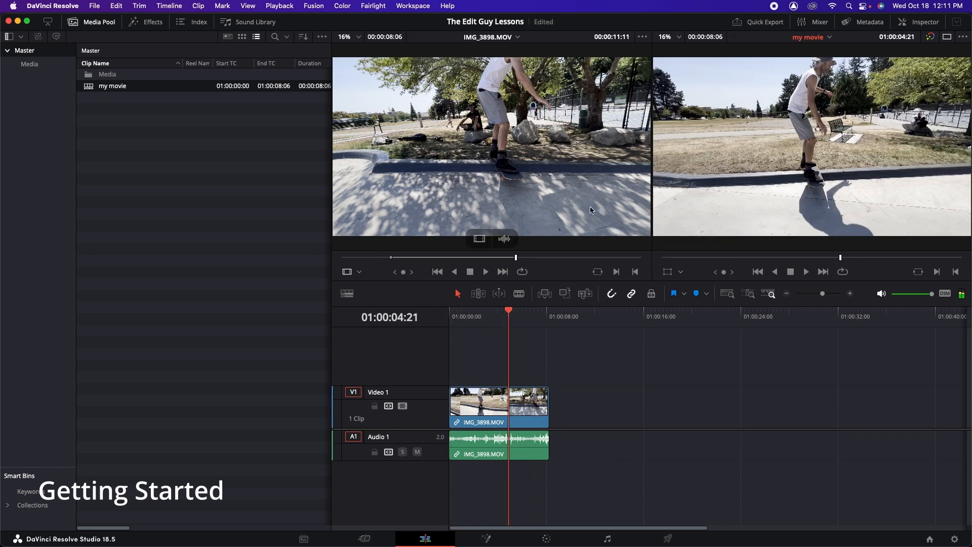
Show the Inspector, alternate the single viewer between the my movie timeline and IMG_3856.MOV from the Media bin, and hide the Inspector
left_click(902, 23)
left_click_drag(515, 329, 494, 324)
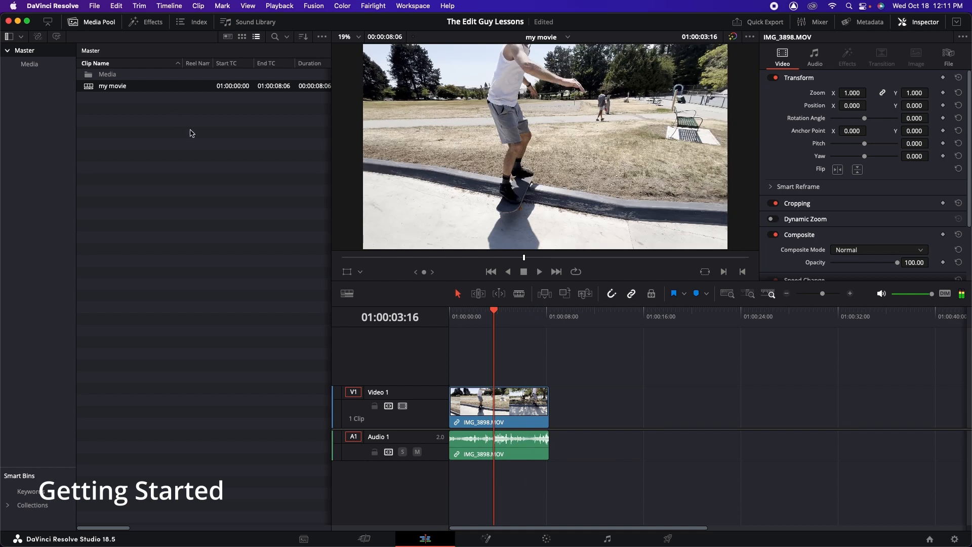
left_click(51, 66)
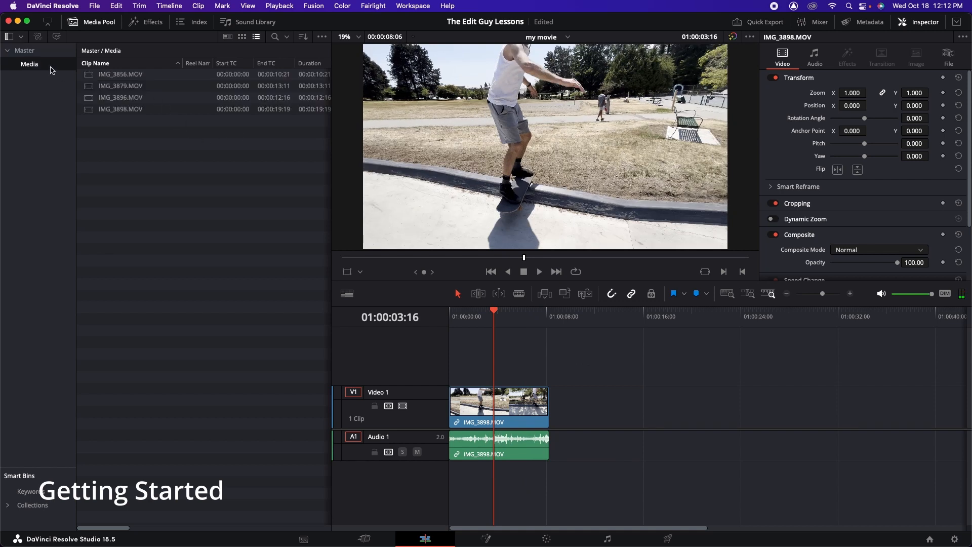
double_click(94, 76)
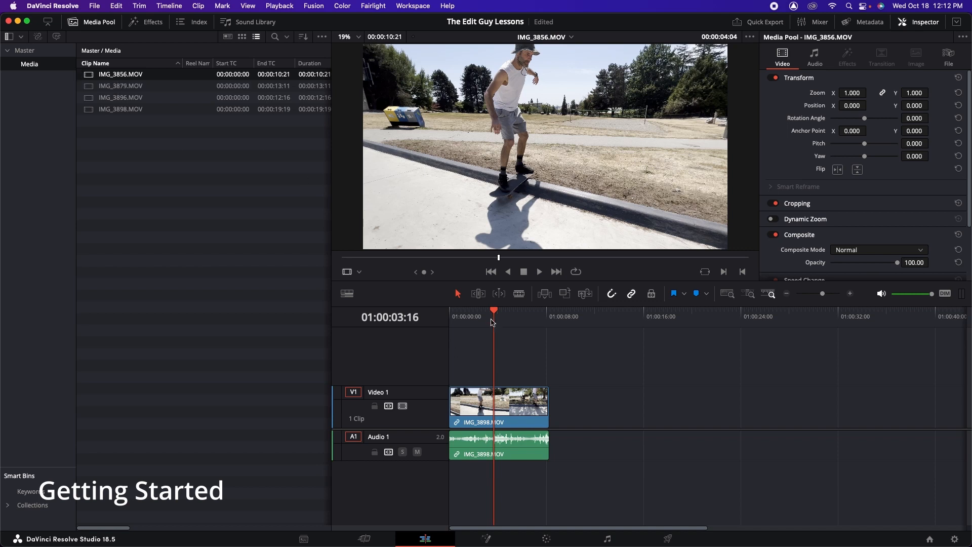
mouse_move(493, 323)
left_mouse_down()
mouse_move(524, 319)
mouse_move(491, 319)
mouse_move(500, 318)
left_mouse_up()
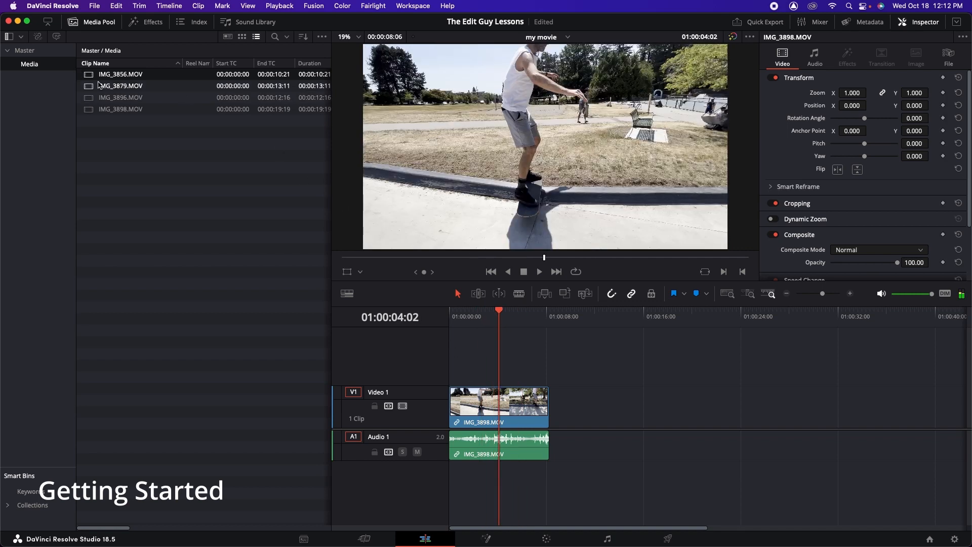
double_click(90, 75)
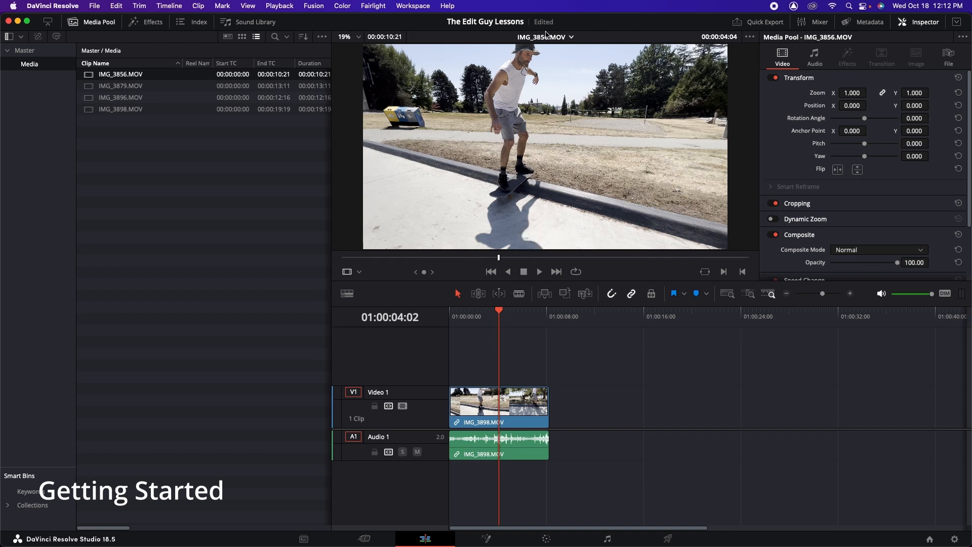
left_click(918, 23)
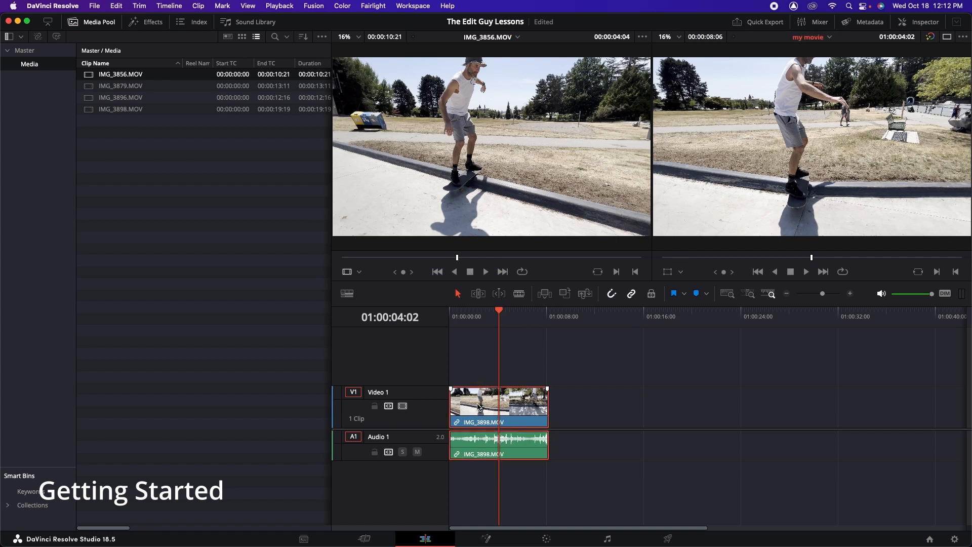
Move the timeline clip to start at about 01:00:13, view it at 01:00:17:13, and reload its source IMG_3898.MOV
left_click_drag(480, 416, 643, 415)
left_click(663, 319)
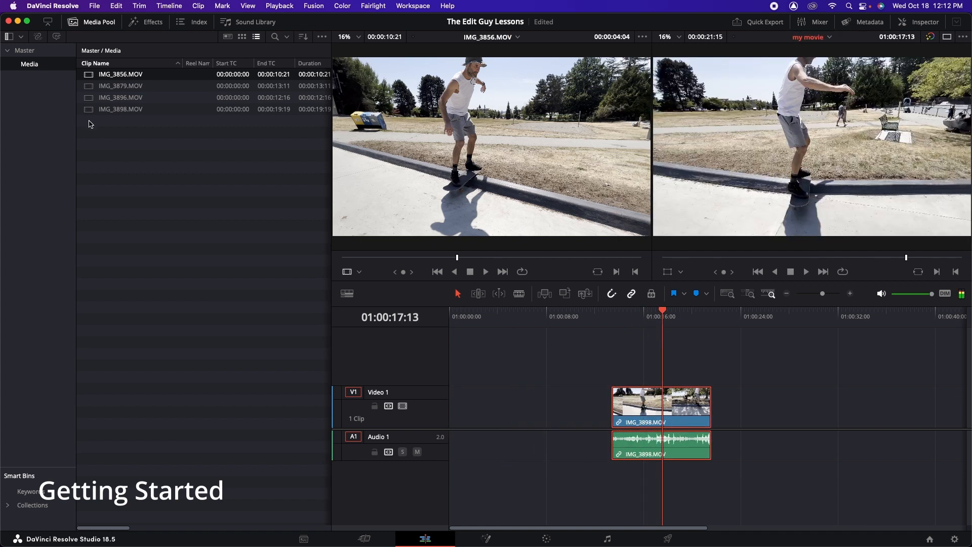
double_click(91, 111)
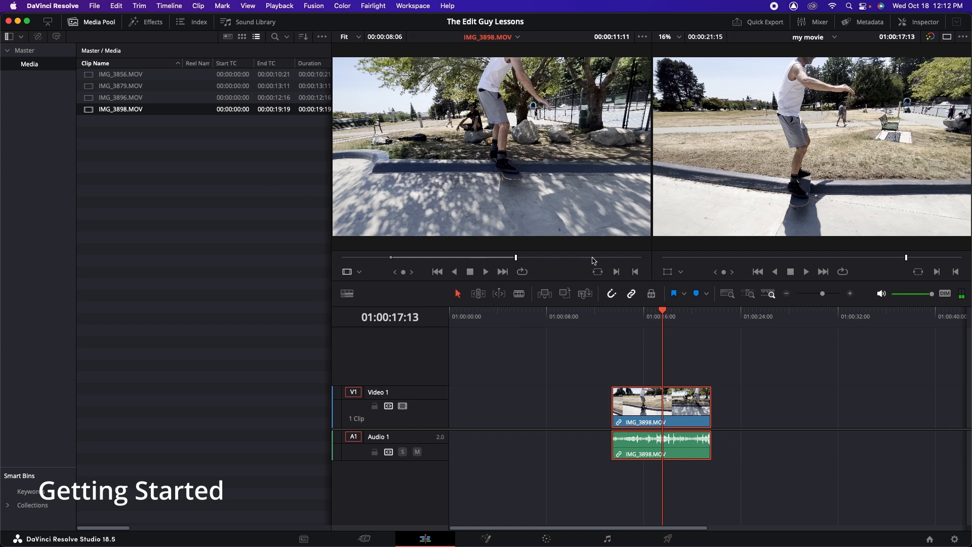
Load IMG_3896.MOV and then IMG_3879.MOV from the Media bin into the source viewer
double_click(133, 98)
left_click_drag(132, 98, 180, 132)
left_click(495, 302)
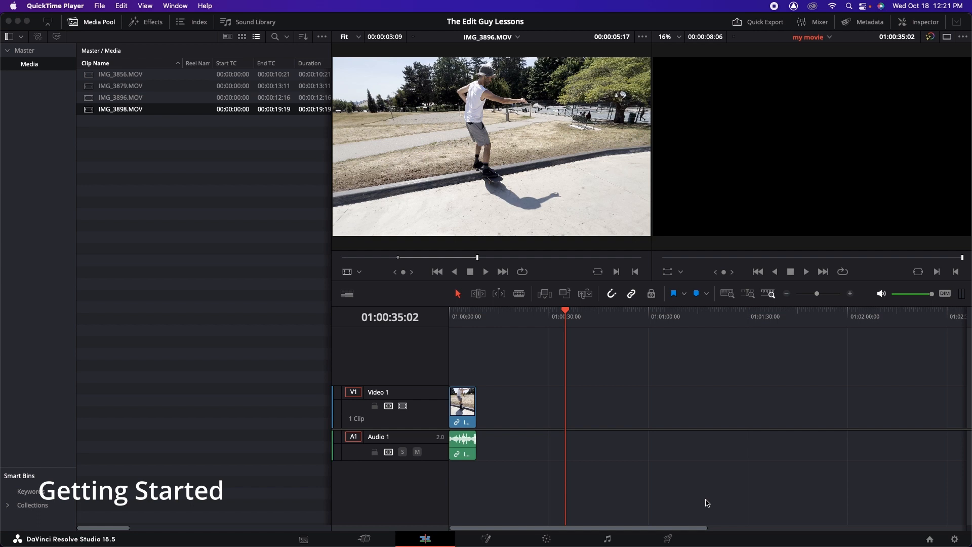
left_click(89, 80)
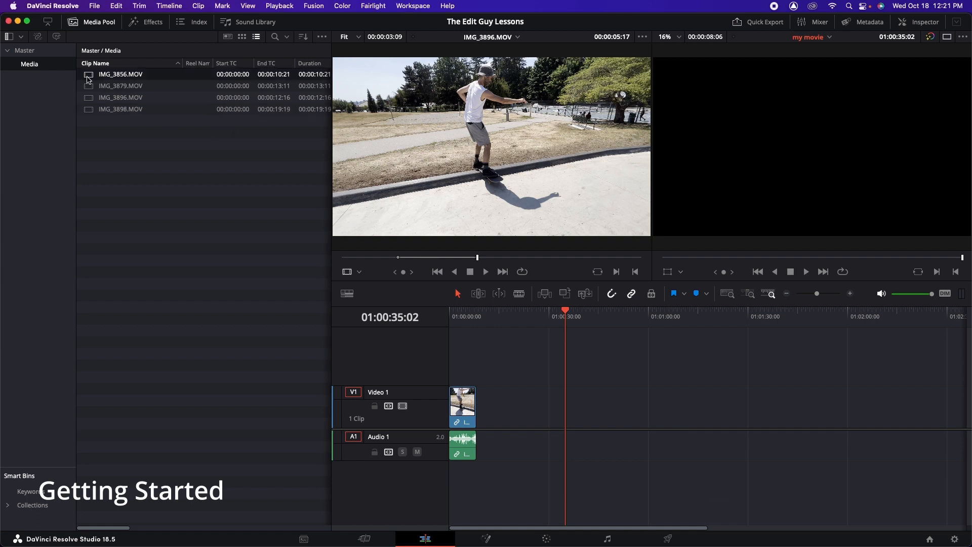
left_click(89, 87, "shift")
left_click(89, 87)
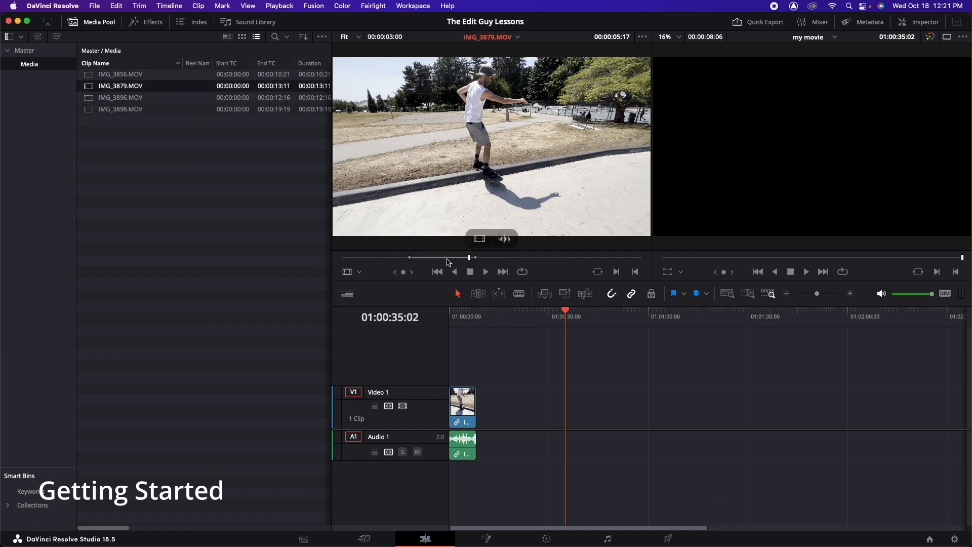
left_click(117, 87)
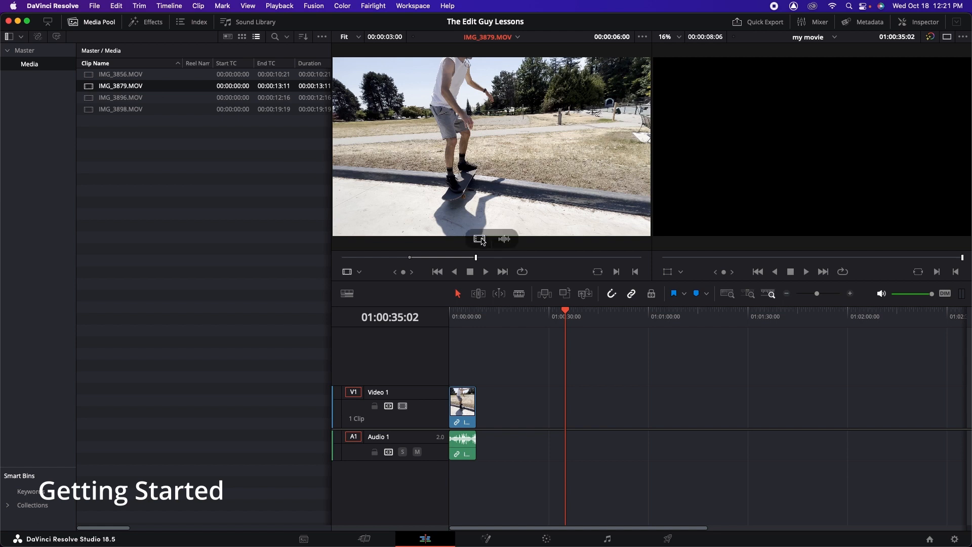
Add IMG_3879.MOV's marked section as video only at about 01:00:28, audio only at the playhead, and video with audio at about 01:00:55
left_click_drag(482, 240, 546, 429)
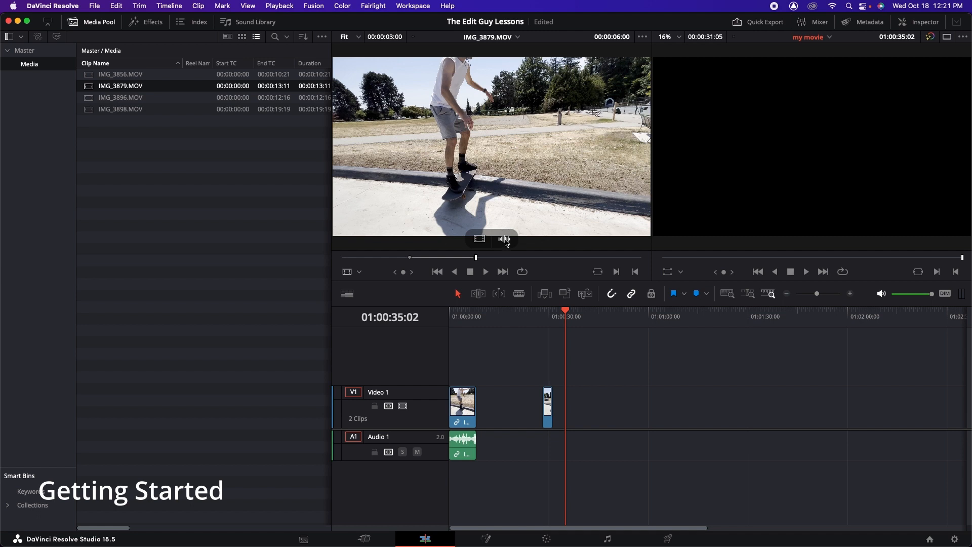
left_click_drag(508, 240, 573, 449)
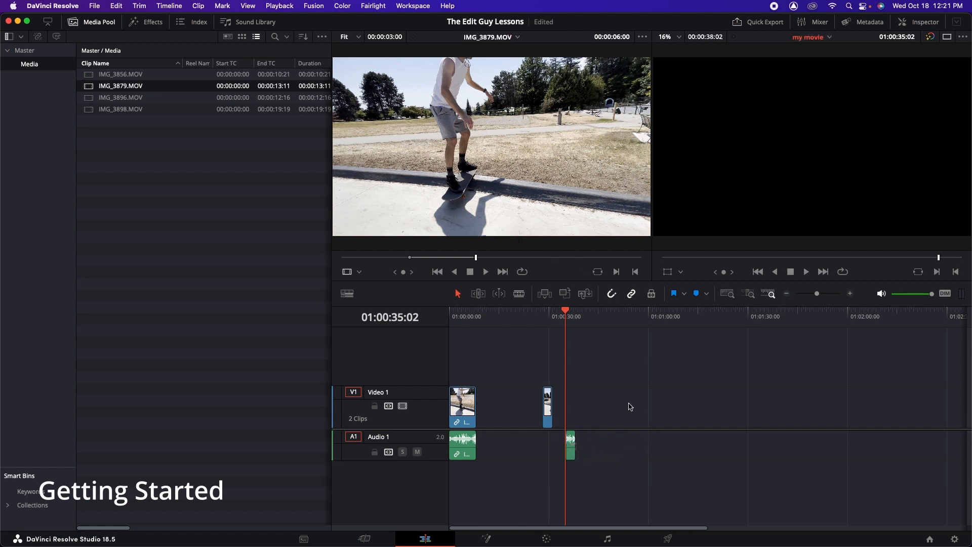
left_click_drag(512, 149, 633, 425)
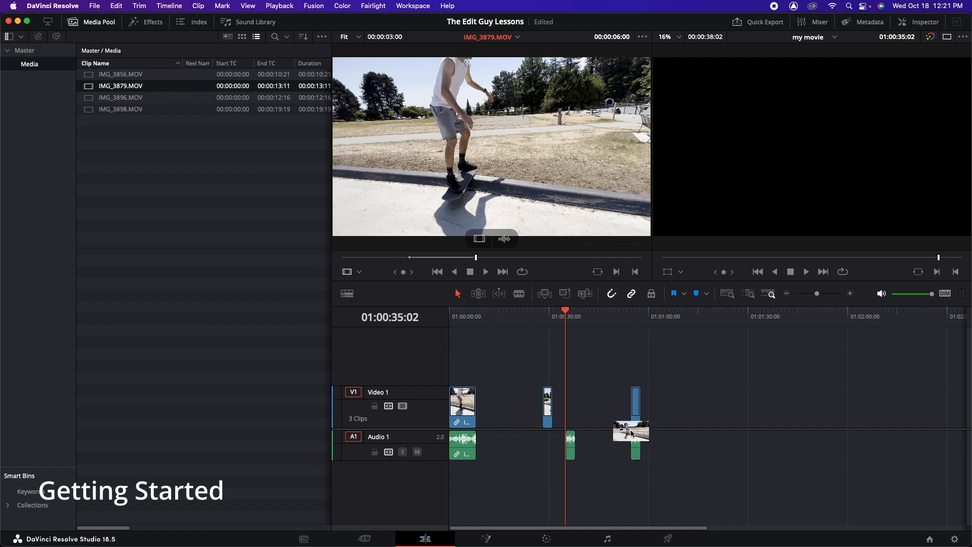
Delete the video-only, audio-only and combined IMG_3879.MOV pieces from the timeline, keeping only the clip at the start
left_click_drag(690, 369, 624, 476)
key("BackSpace")
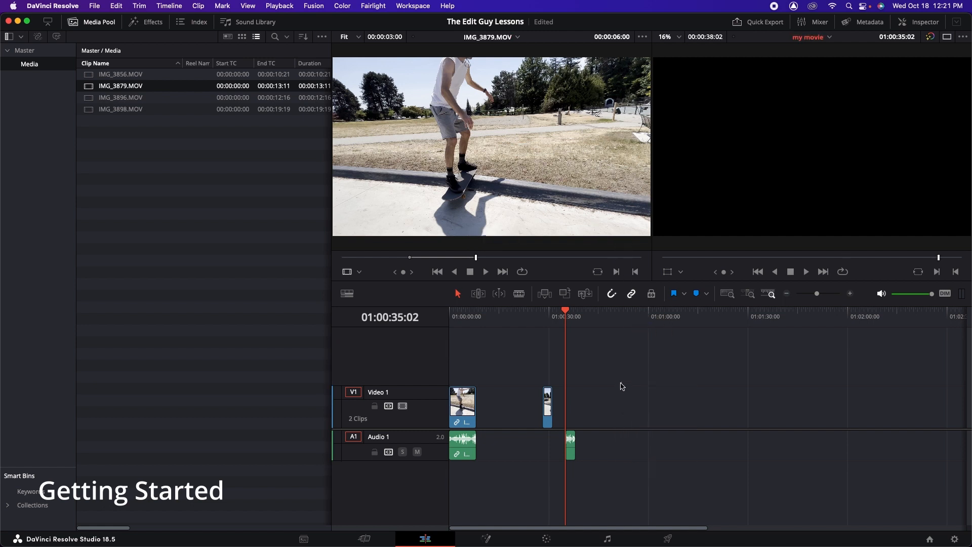
left_click_drag(623, 381, 543, 477)
key("BackSpace")
Load IMG_3856.MOV and place its marked section on the timeline after the first clip, at about 01:00:16
double_click(96, 76)
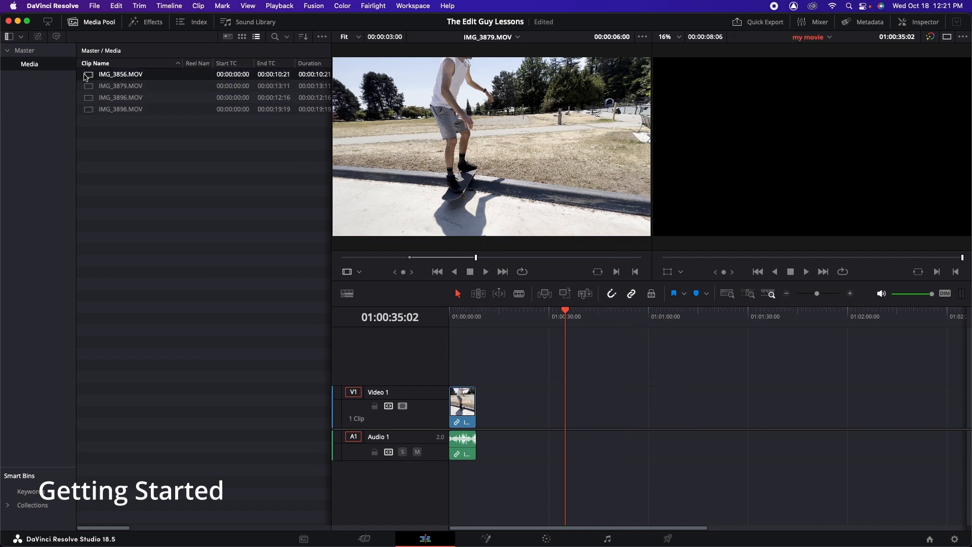
left_click_drag(498, 185, 506, 421)
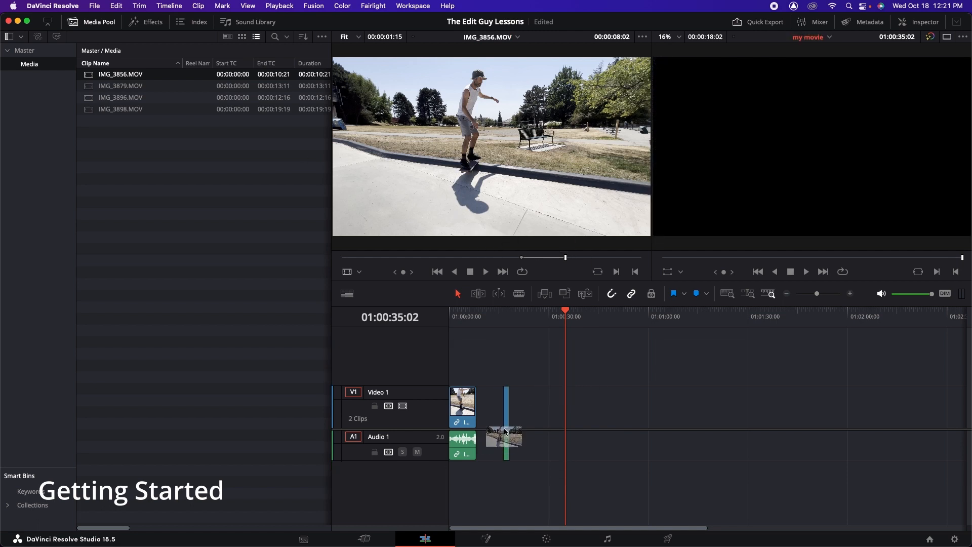
Load IMG_3879.MOV into the source viewer and move its in point to the beginning of the clip
double_click(114, 87)
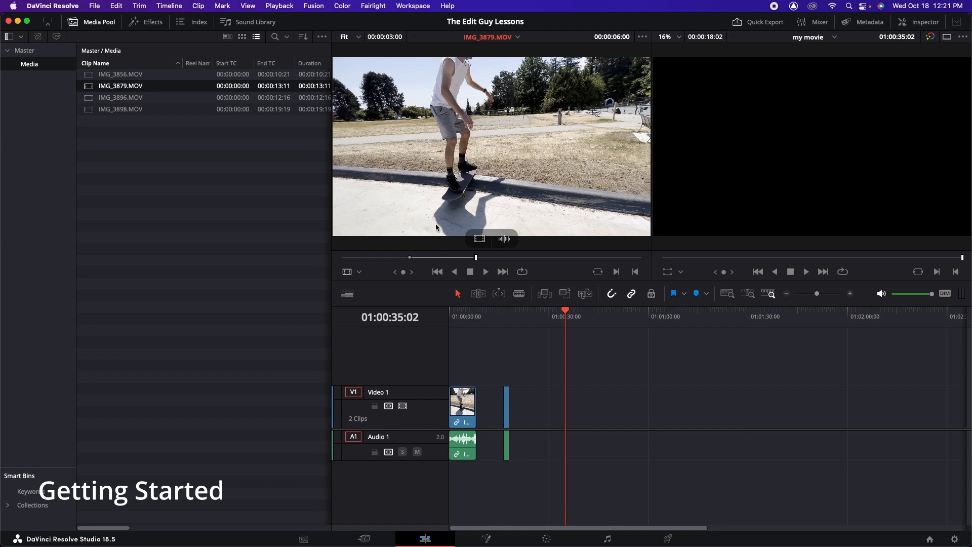
left_click_drag(411, 258, 314, 262)
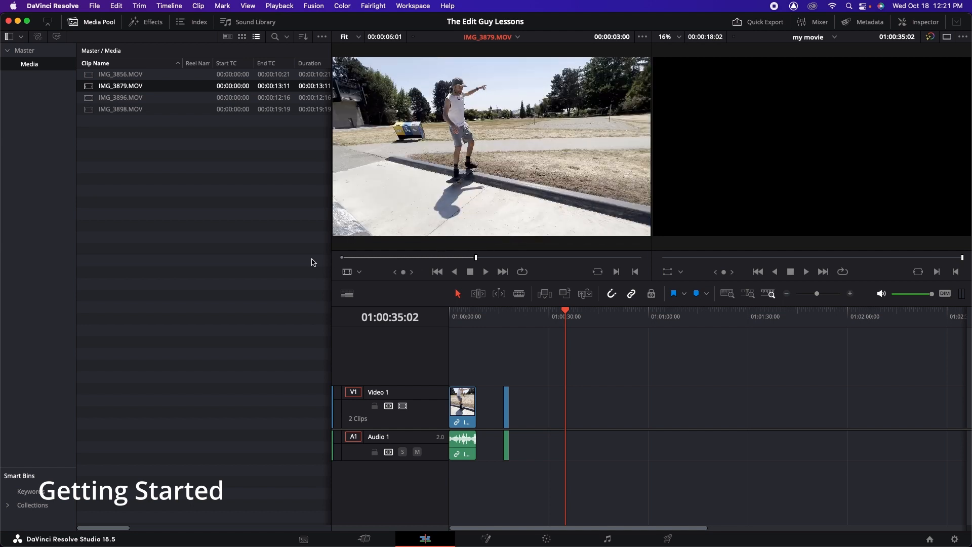
Place IMG_3879.MOV, marked through to its end, at about 01:00:27 and IMG_3898.MOV's marked section at about 01:01:01
left_click_drag(477, 257, 771, 258)
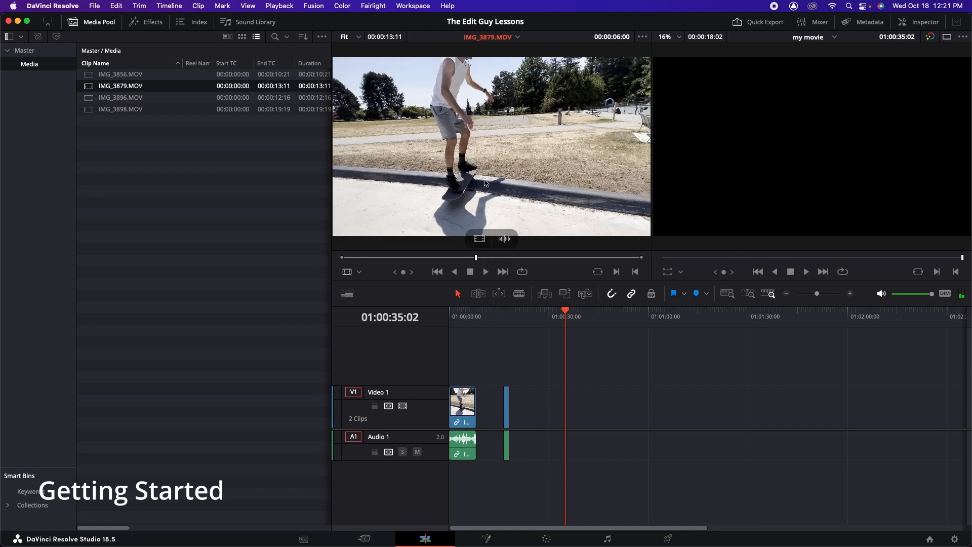
left_click_drag(520, 203, 562, 408)
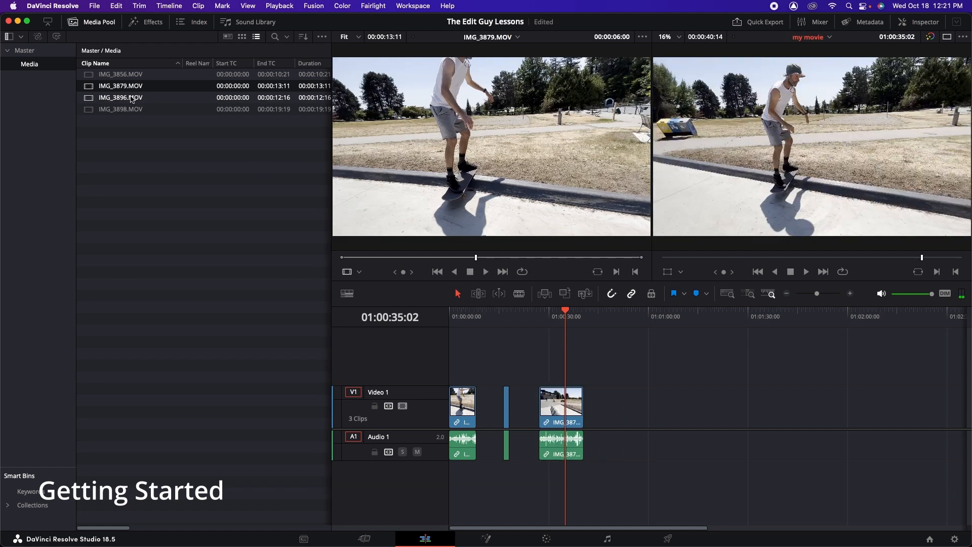
left_click(109, 98)
left_click(110, 110)
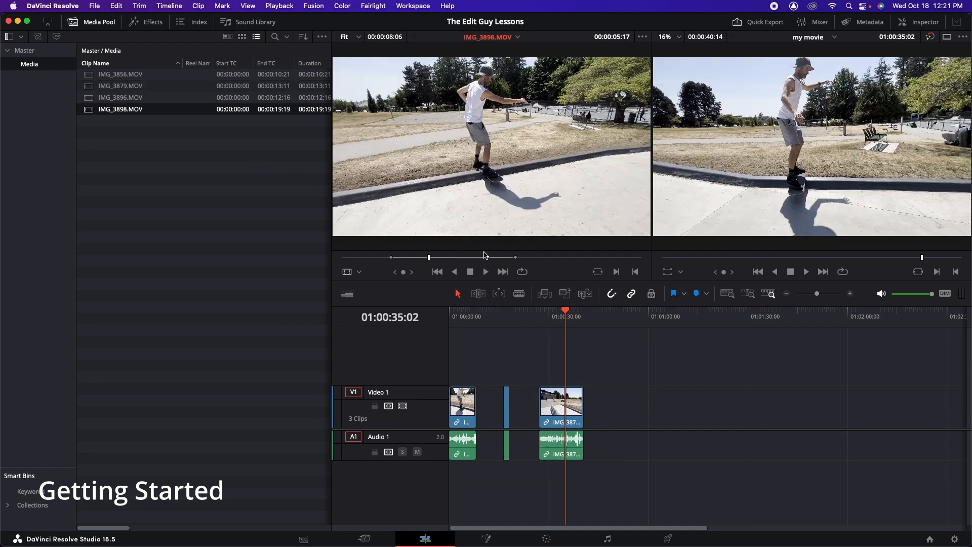
left_click_drag(547, 188, 665, 407)
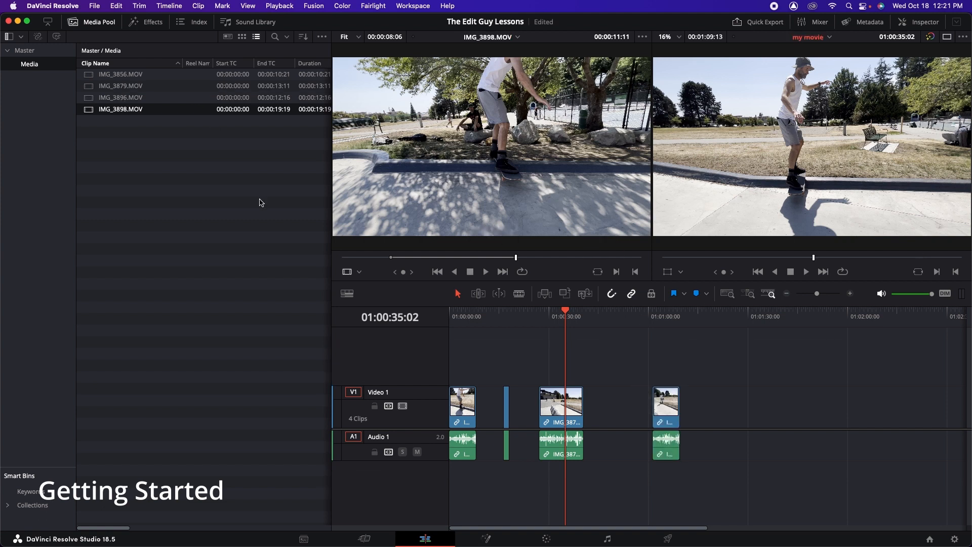
Place IMG_3896.MOV's marked section on the timeline at about 01:01:18 and select the last two clips
left_click(152, 98)
left_click_drag(439, 123, 707, 408)
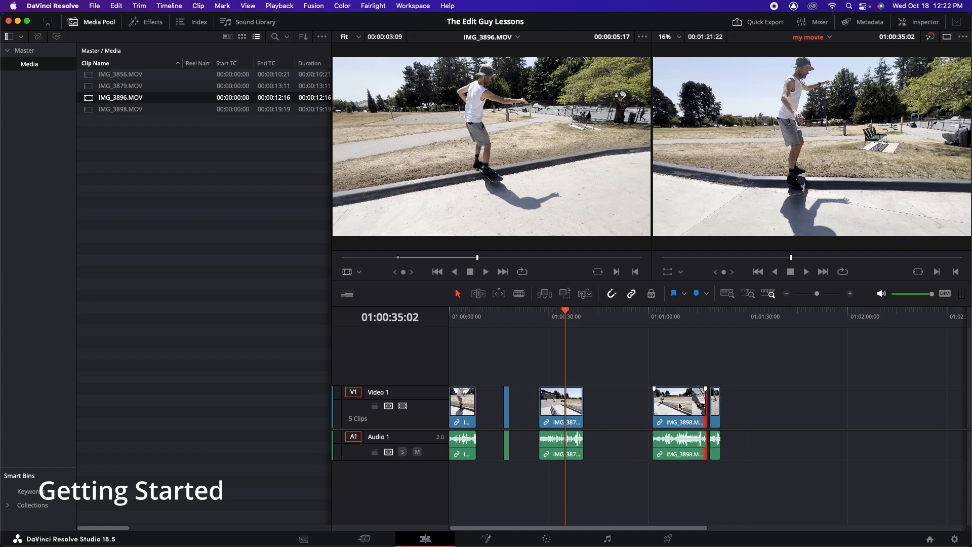
left_click_drag(618, 364, 740, 483)
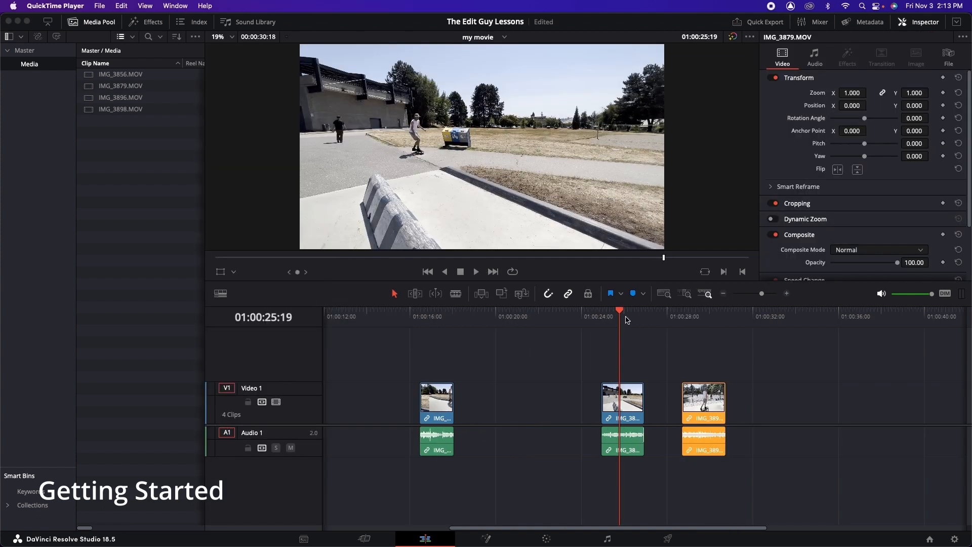
Clear the clip color of the last IMG_3898.MOV clip on the timeline, at about 01:00:29
left_click_drag(627, 320, 699, 318)
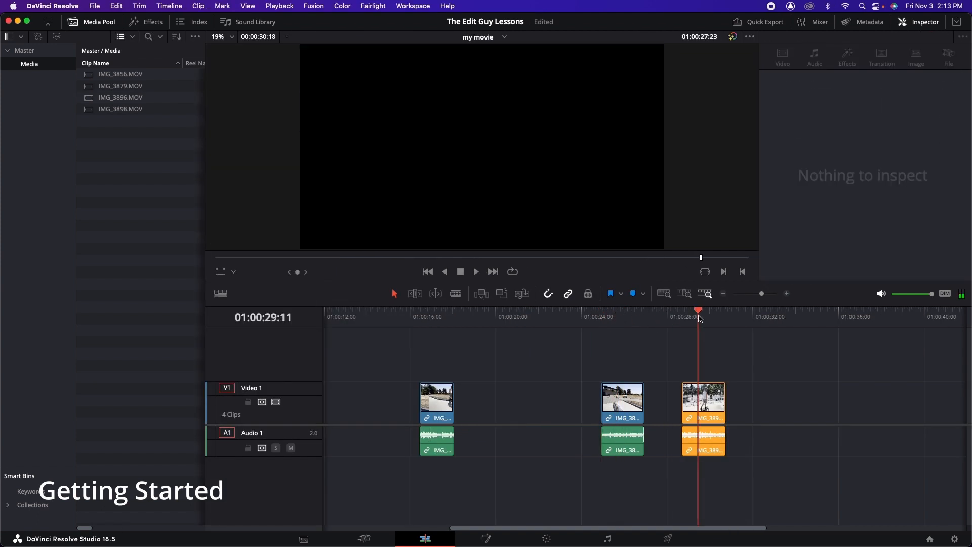
left_click(630, 319)
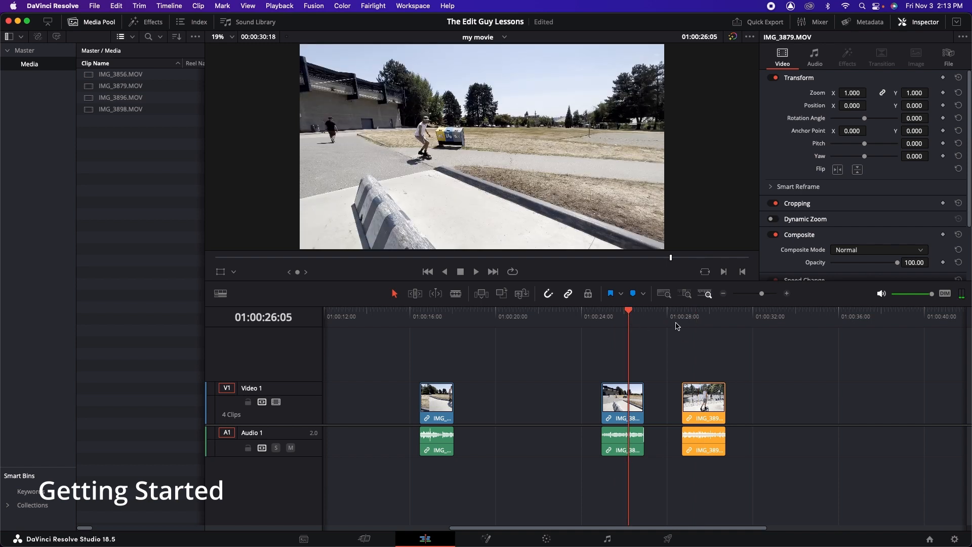
left_click(702, 319)
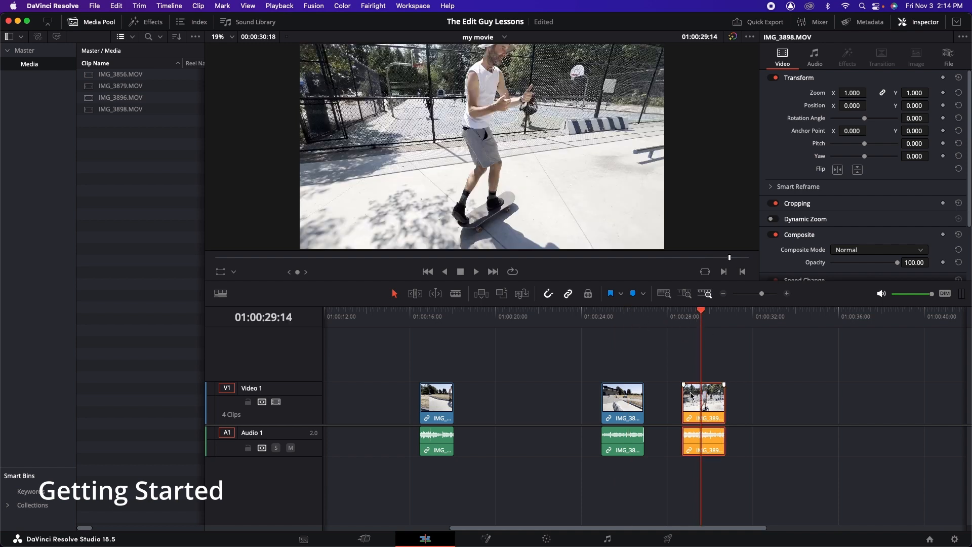
right_click(695, 395)
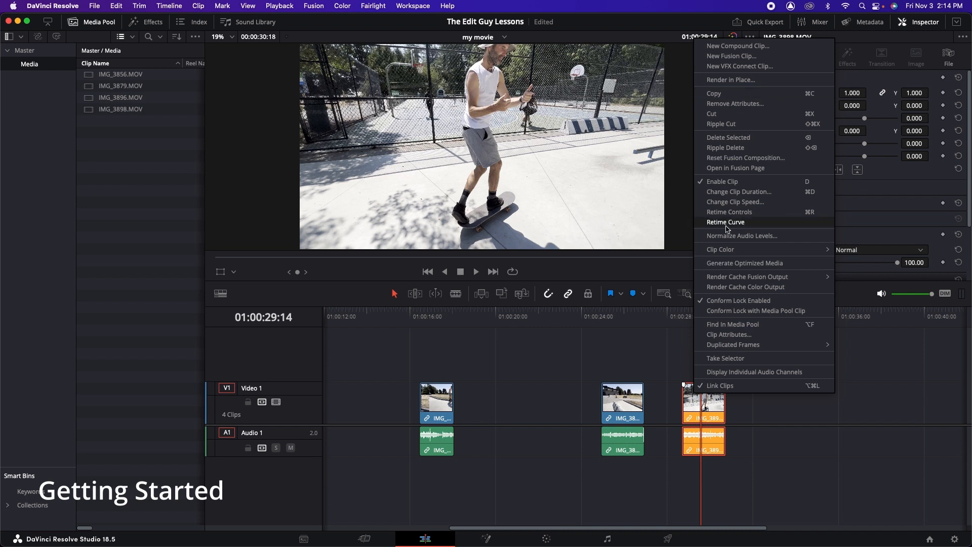
mouse_move(811, 254)
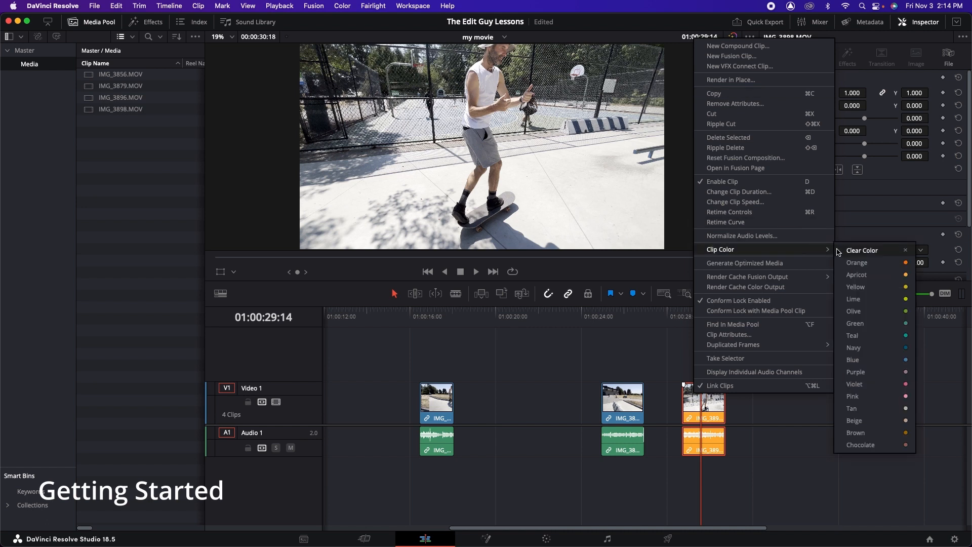
left_click(856, 250)
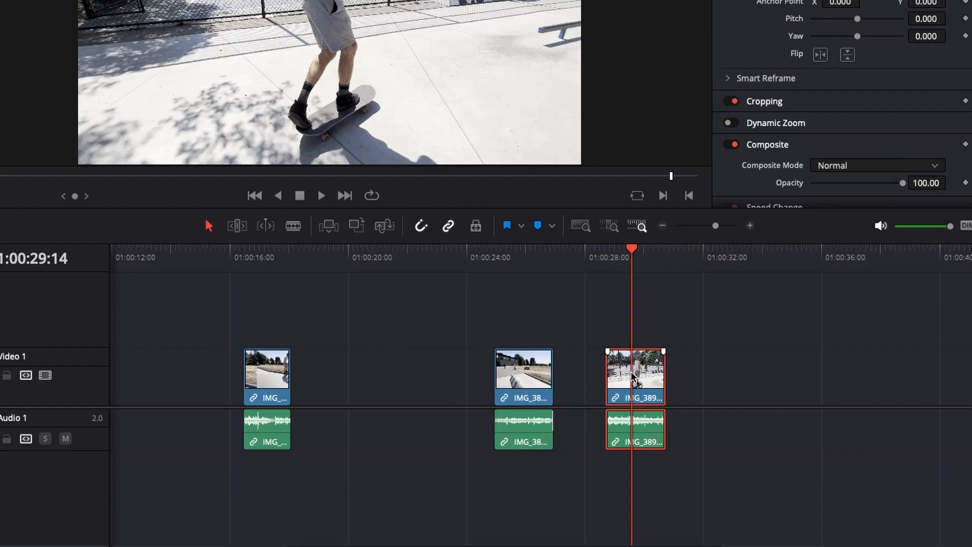
Set the clip color of the last IMG_3898.MOV clip on the timeline to orange
right_click(705, 397)
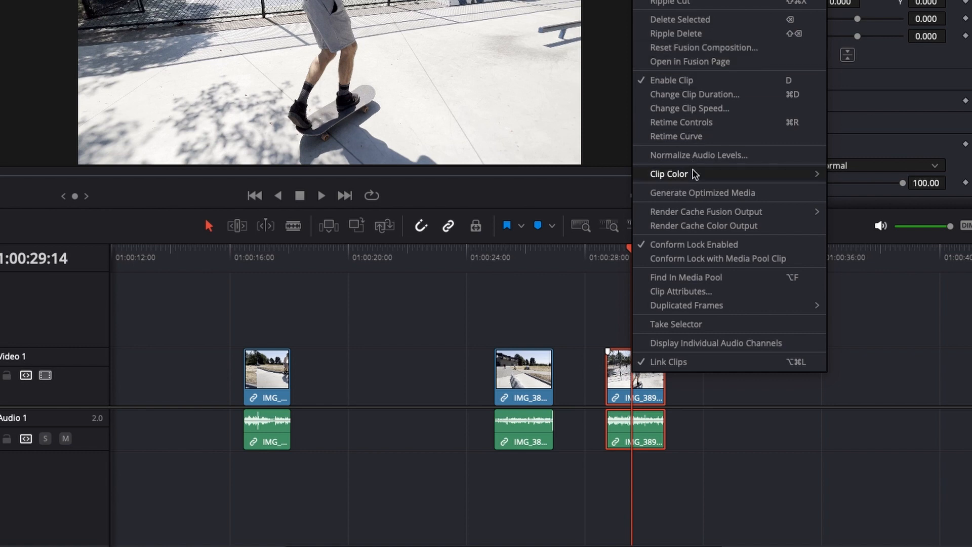
mouse_move(699, 175)
left_click(857, 193)
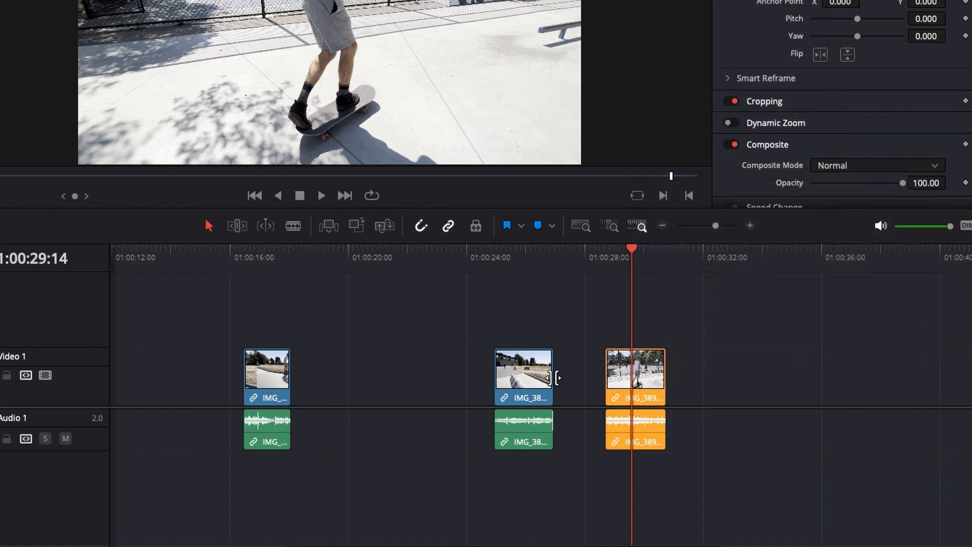
Close the gap between IMG_3879.MOV and the orange IMG_3898.MOV clip, and roll their shared edit point slightly later
mouse_move(546, 378)
left_mouse_down()
mouse_move(557, 377)
mouse_move(548, 377)
left_mouse_up()
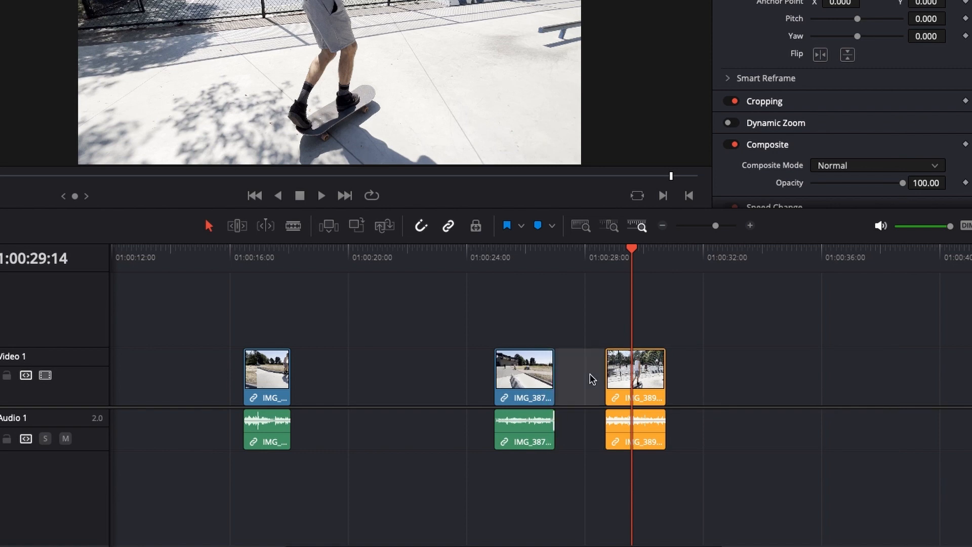
key("Delete")
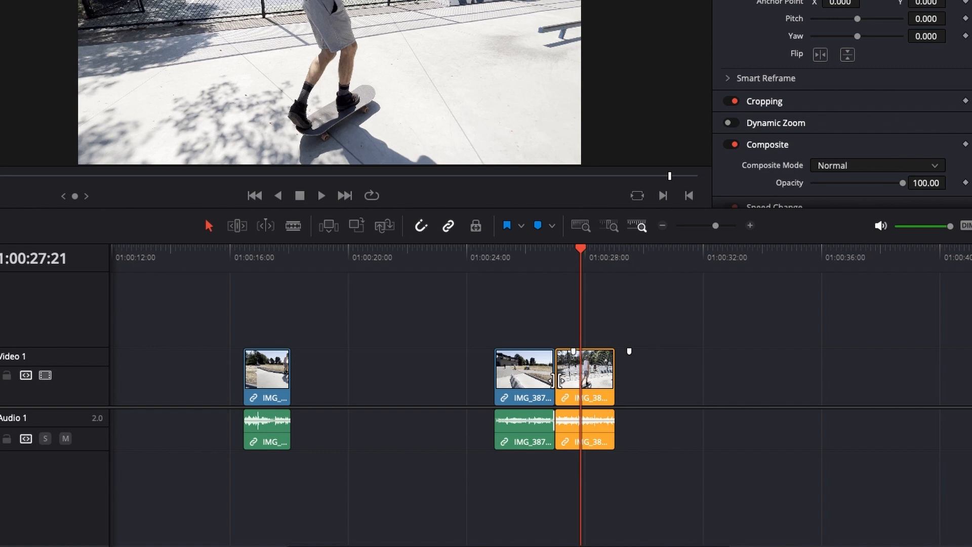
mouse_move(555, 379)
left_mouse_down()
mouse_move(580, 379)
mouse_move(541, 379)
mouse_move(581, 379)
mouse_move(558, 379)
left_mouse_up()
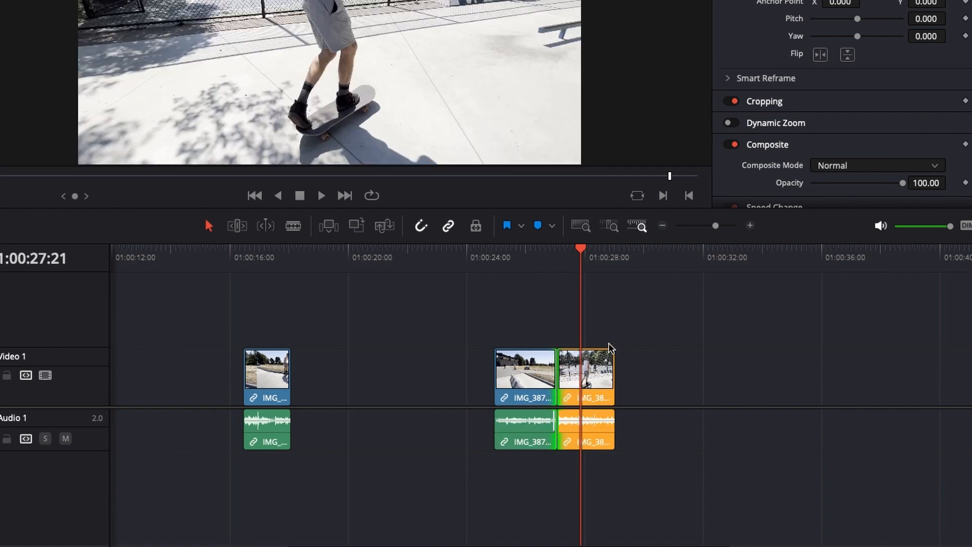
In Trim Edit mode, slip IMG_3879.MOV to later footage and ripple-trim its end slightly shorter
scroll(609, 348, "up", 2)
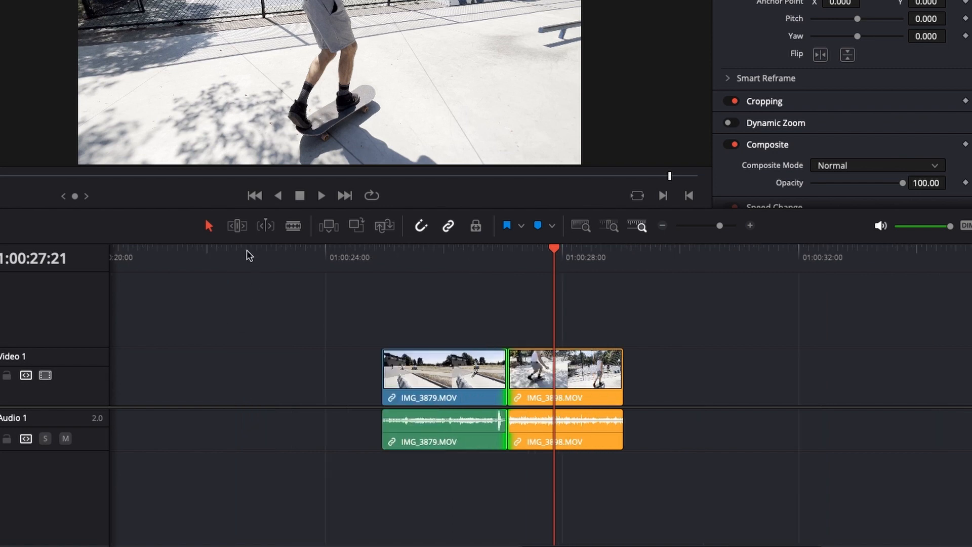
left_click(236, 224)
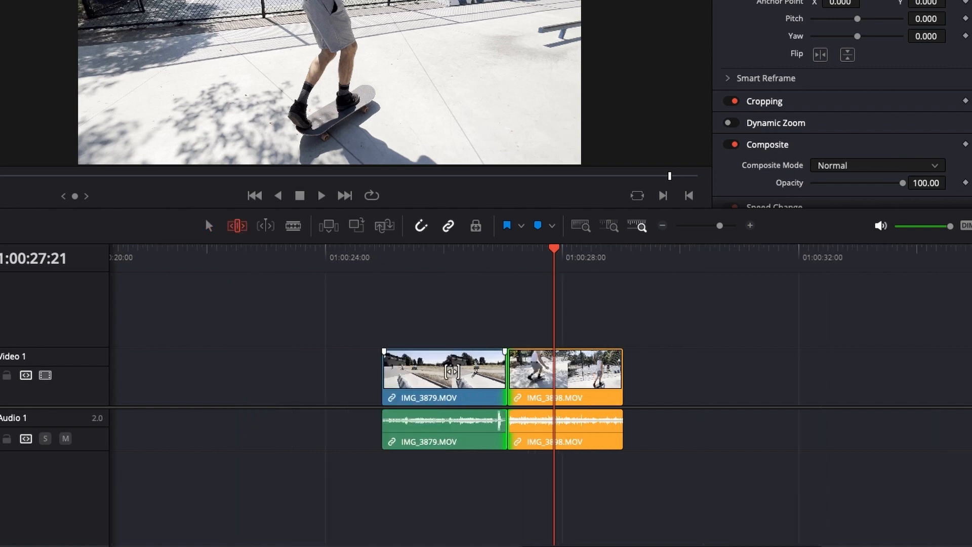
left_click_drag(452, 374, 378, 372)
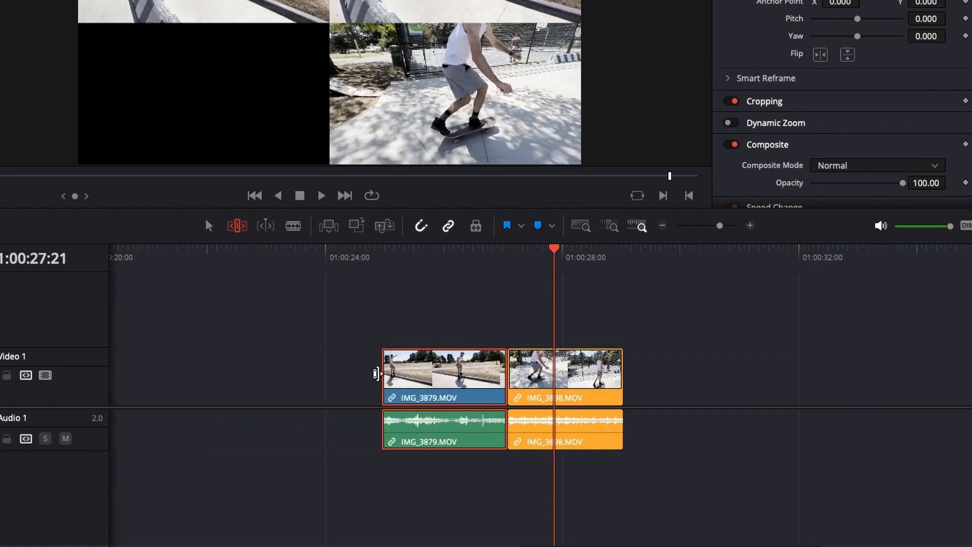
left_click_drag(450, 374, 495, 383)
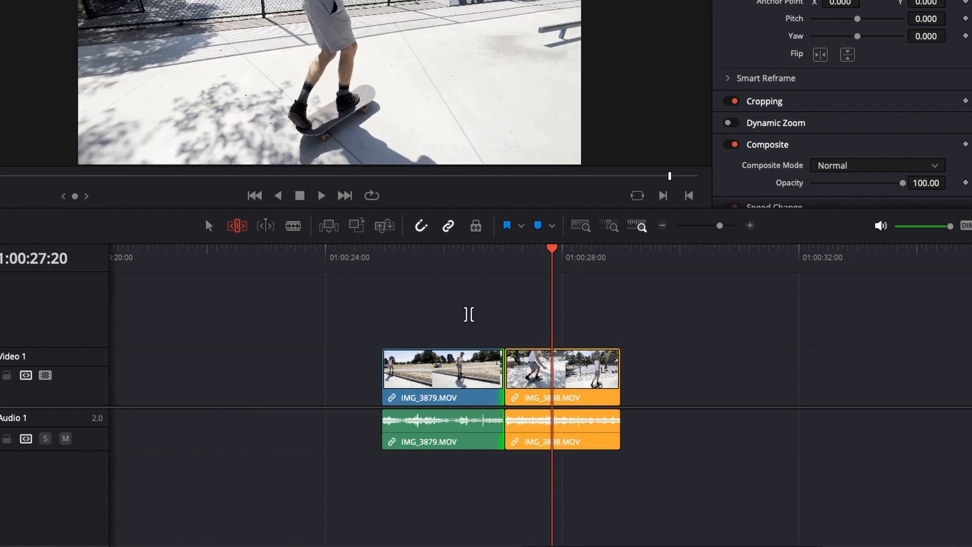
Try adjusting the end of IMG_3879.MOV in selection mode, and return to Trim Edit mode
key("a")
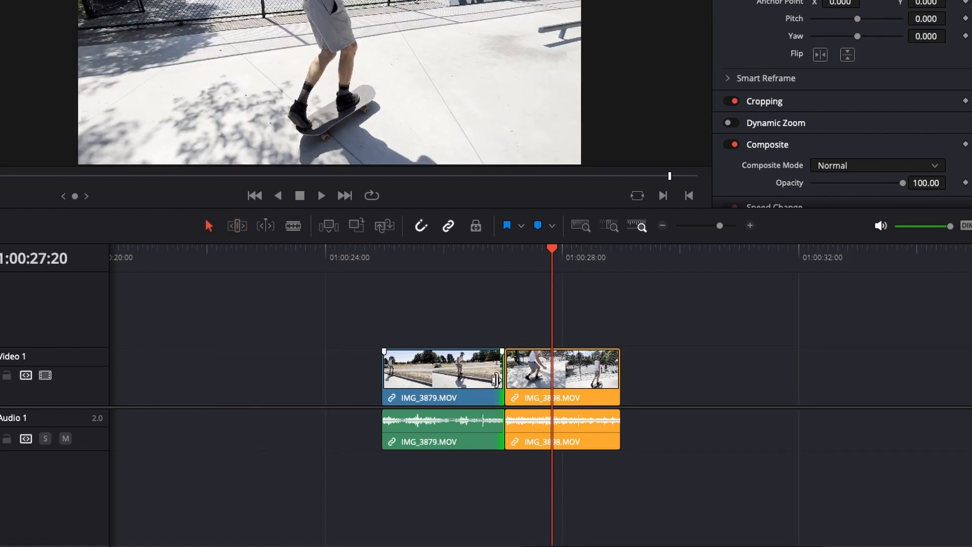
mouse_move(498, 385)
left_mouse_down()
mouse_move(524, 385)
mouse_move(484, 385)
mouse_move(504, 385)
left_mouse_up()
left_click(229, 227)
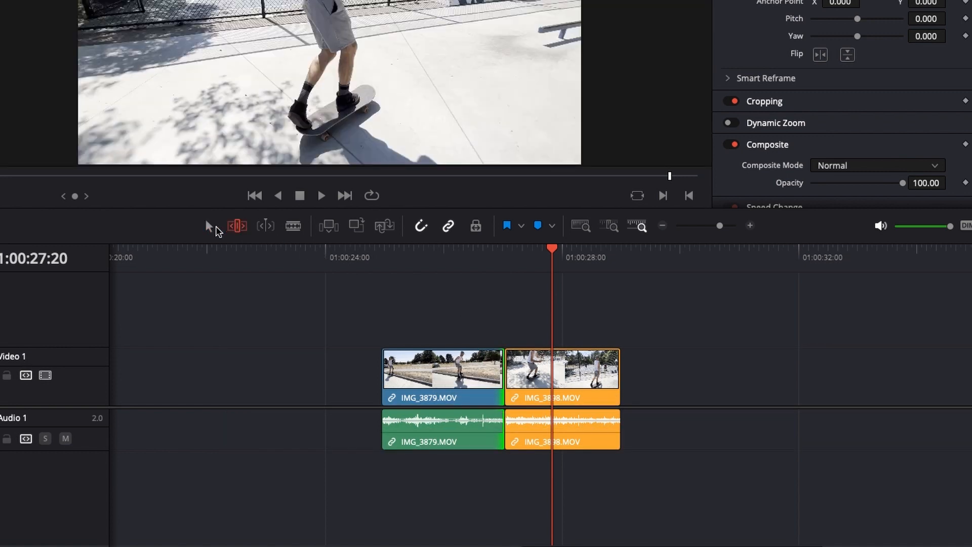
Move the orange IMG_3898.MOV clip away from IMG_3879.MOV and adjust its ends so it spans about 01:00:45 to 01:00:51
scroll(509, 331, "down", 4)
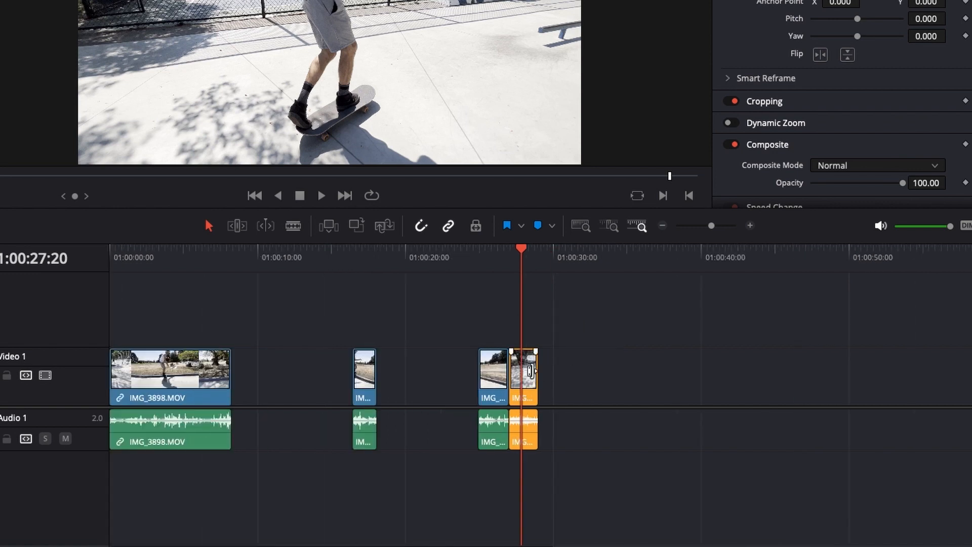
left_click_drag(528, 375, 580, 373)
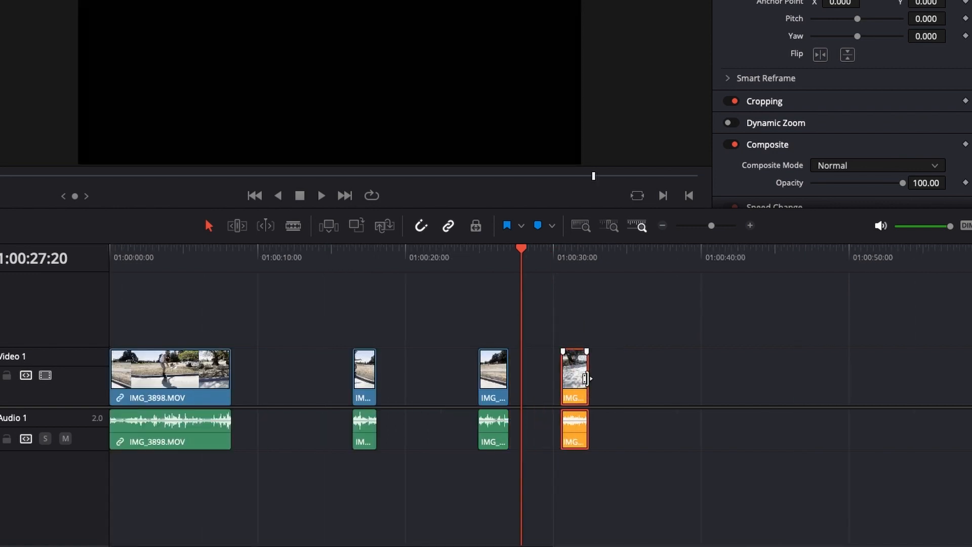
left_click(587, 378)
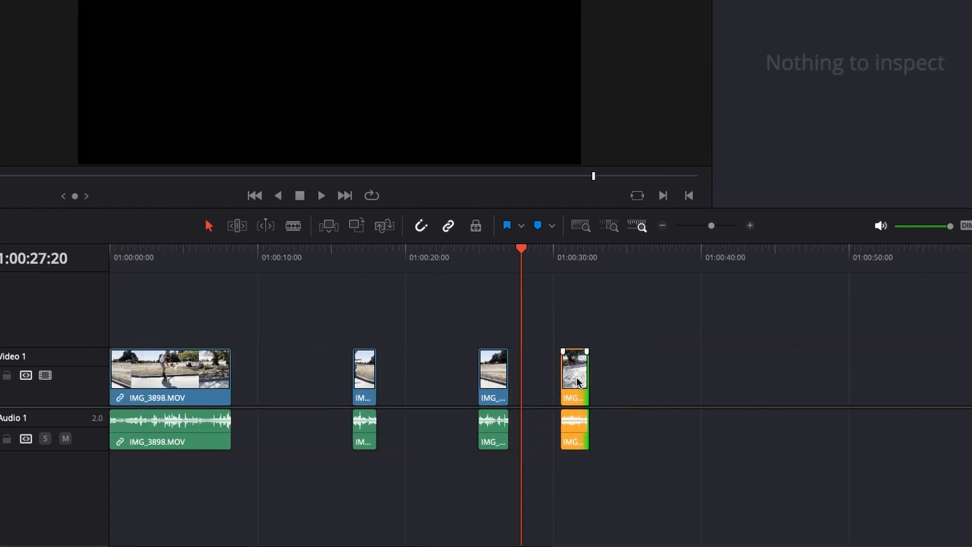
left_click_drag(586, 378, 907, 375)
left_click(800, 372)
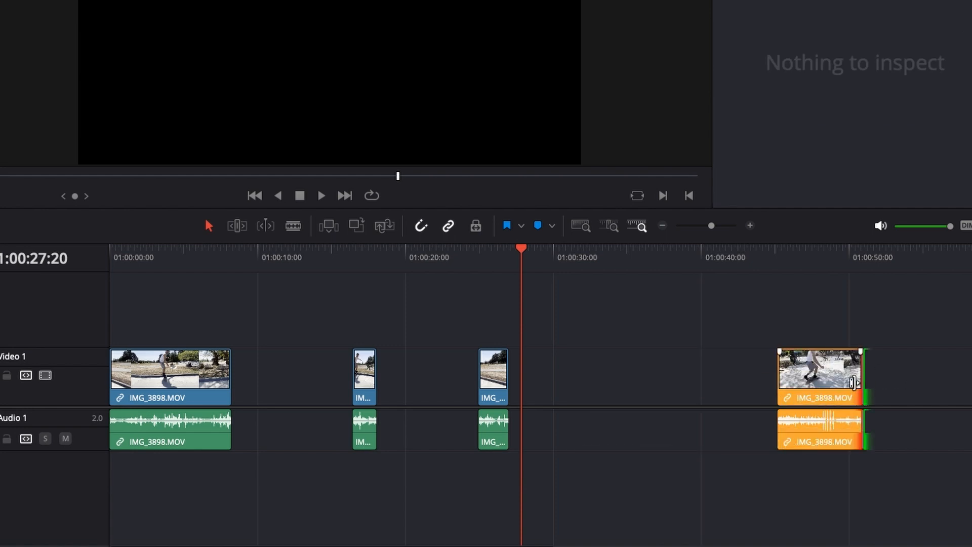
left_click(855, 381)
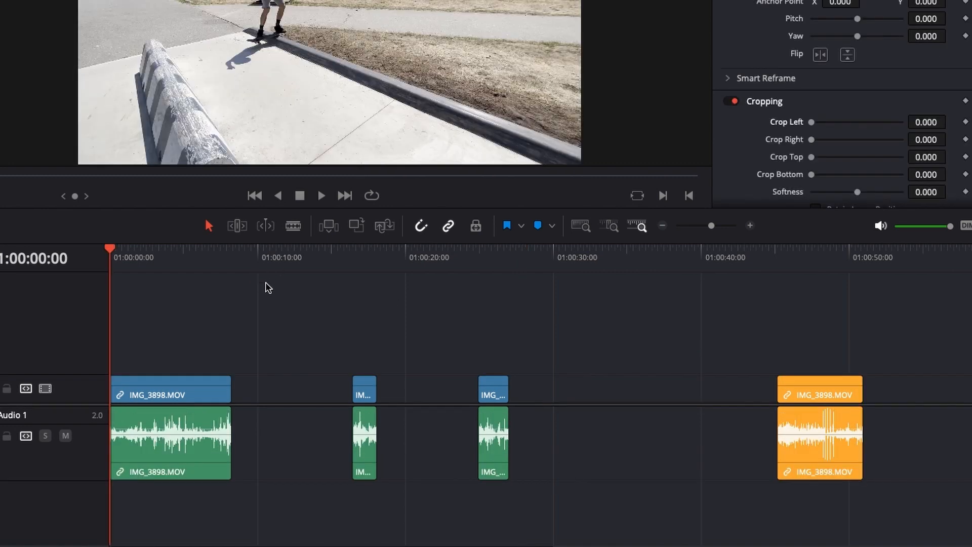
Split the first IMG_3898.MOV clip with the blade at about 01:00:05 and hide the Inspector
left_click(293, 226)
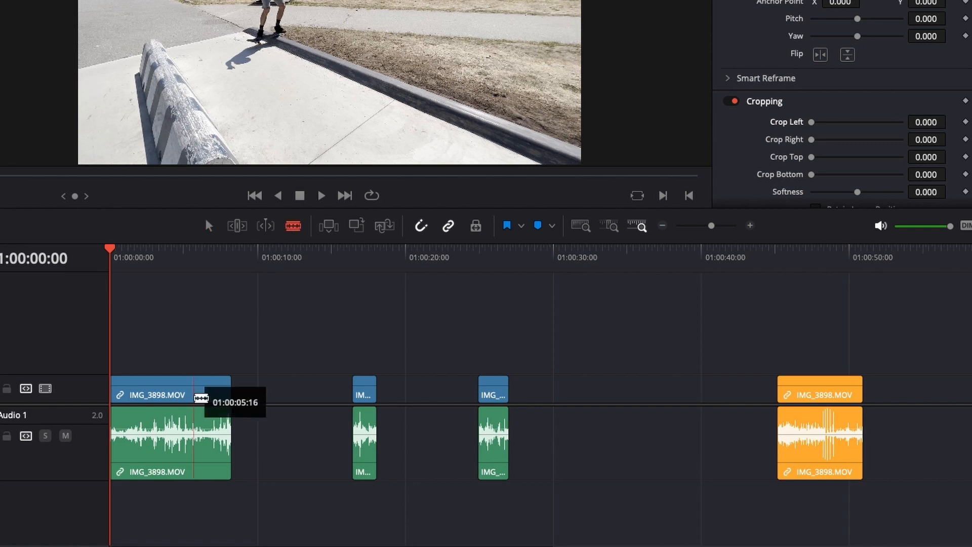
left_click(190, 390)
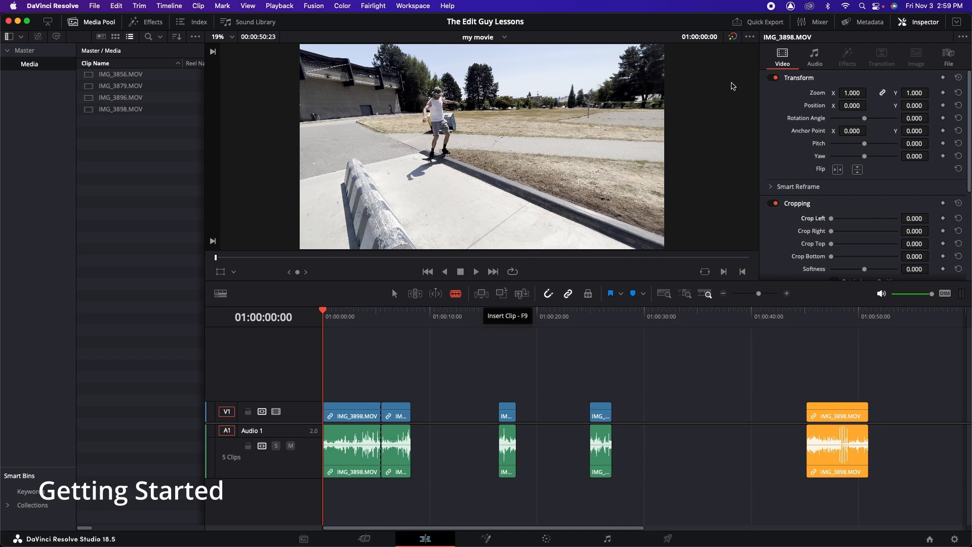
left_click(915, 23)
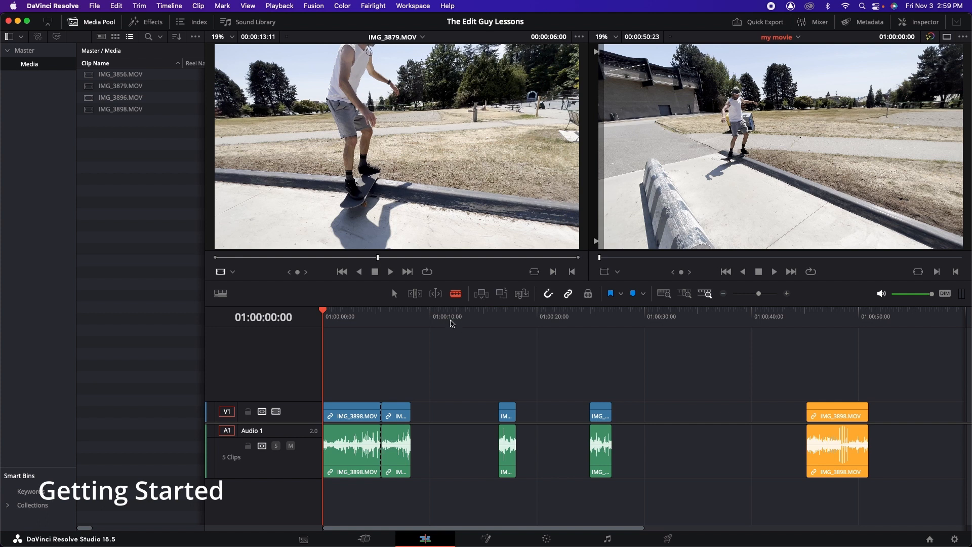
Try an insert edit and an overwrite edit of IMG_3879.MOV at 01:00:11:22, undoing each one
left_click(450, 320)
left_click(482, 294)
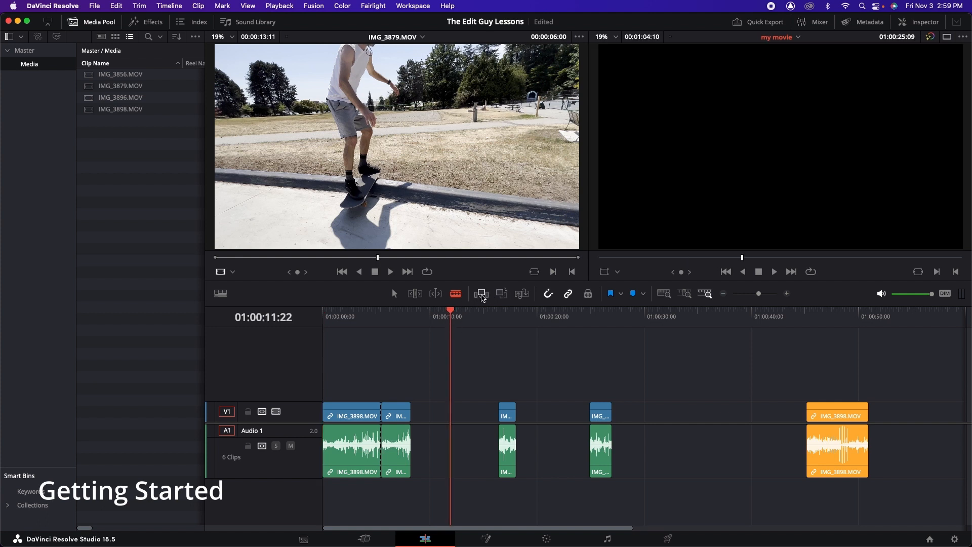
key("super+z")
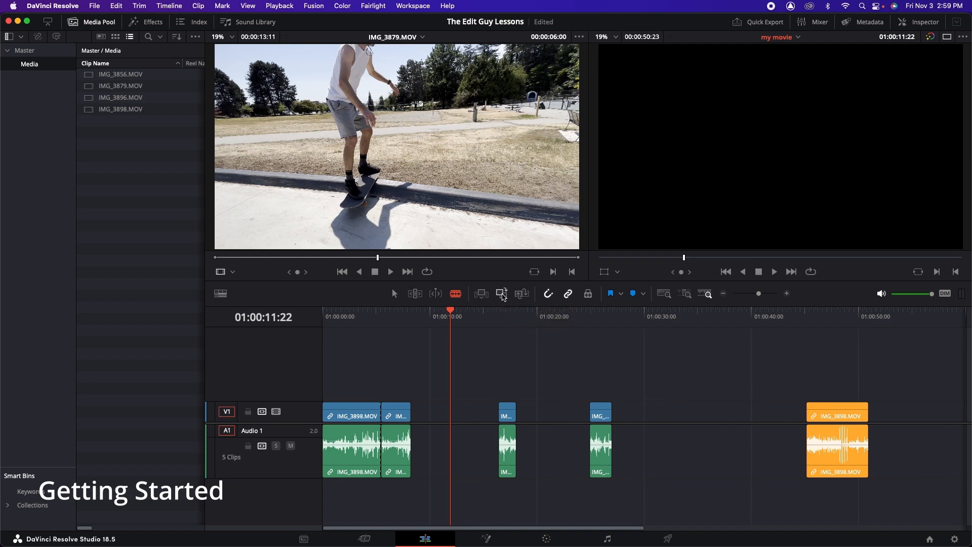
left_click(503, 294)
key("super+z")
Repeat and undo the insert edit of IMG_3879.MOV, and overwrite the timeline with it from 01:00:11:22
left_click(481, 294)
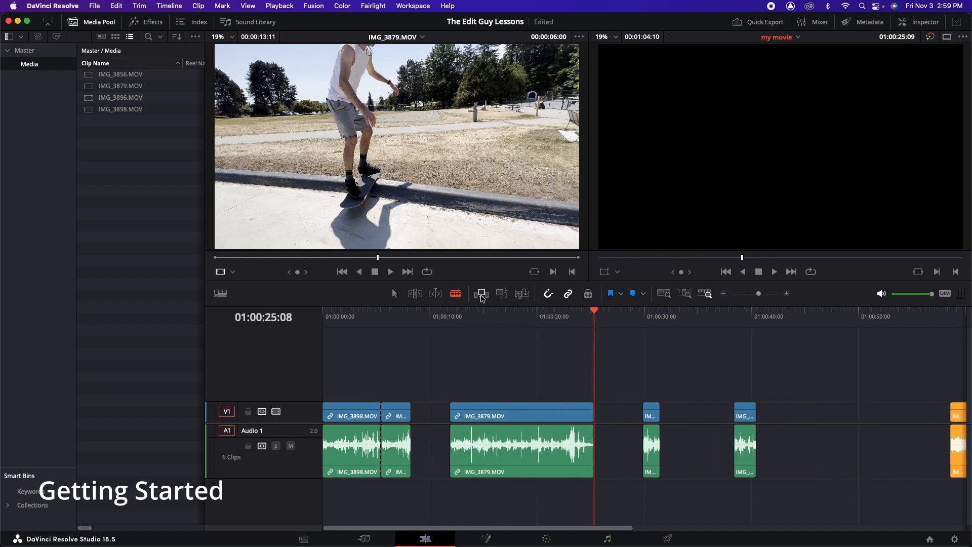
key("super+z")
left_click(501, 294)
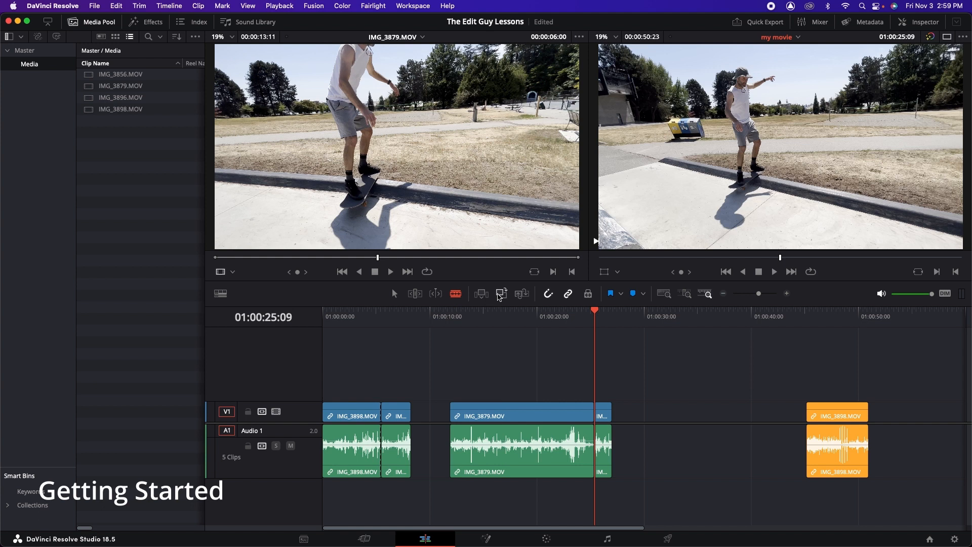
Undo the overwrite edit, turn on snapping and move the short clip near 01:00:16 to about 01:00:19
key("super+z")
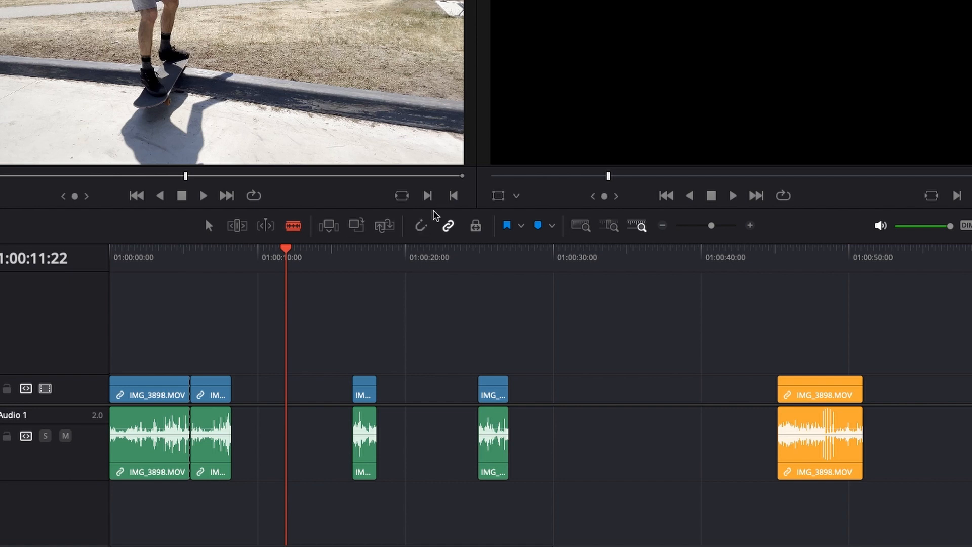
left_click(421, 225)
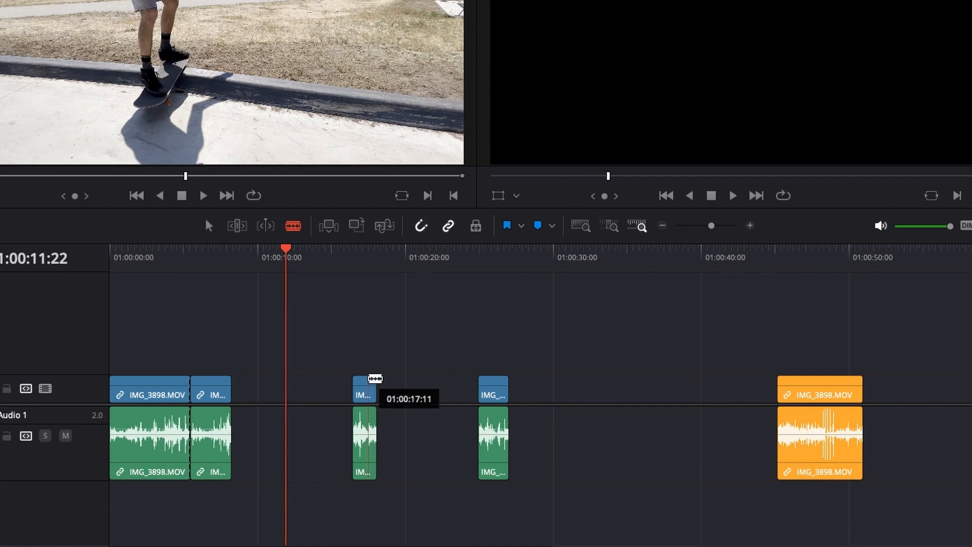
key("a")
left_click_drag(365, 388, 410, 390)
left_click(421, 225)
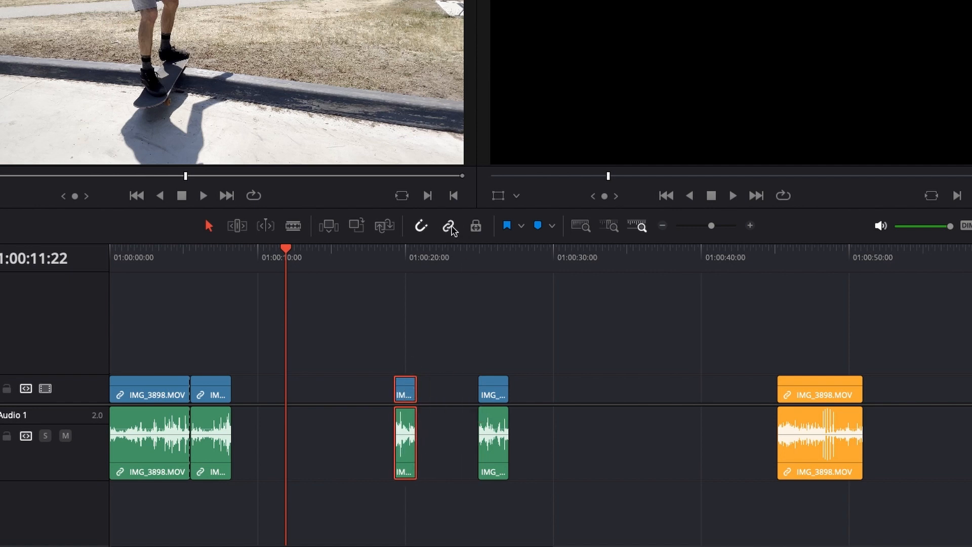
Turn off linked selection and select only the video part of the short clip near 01:00:25
left_click(496, 321)
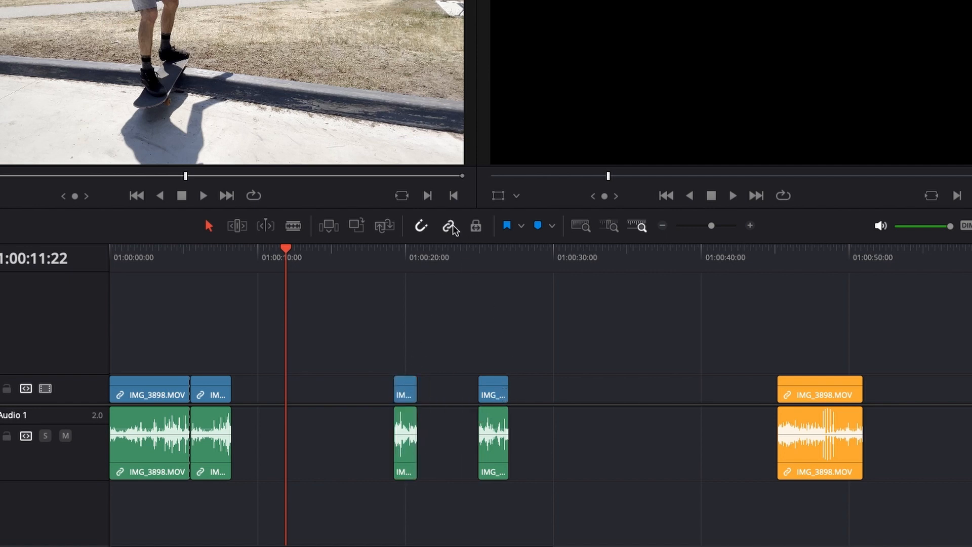
left_click(494, 395)
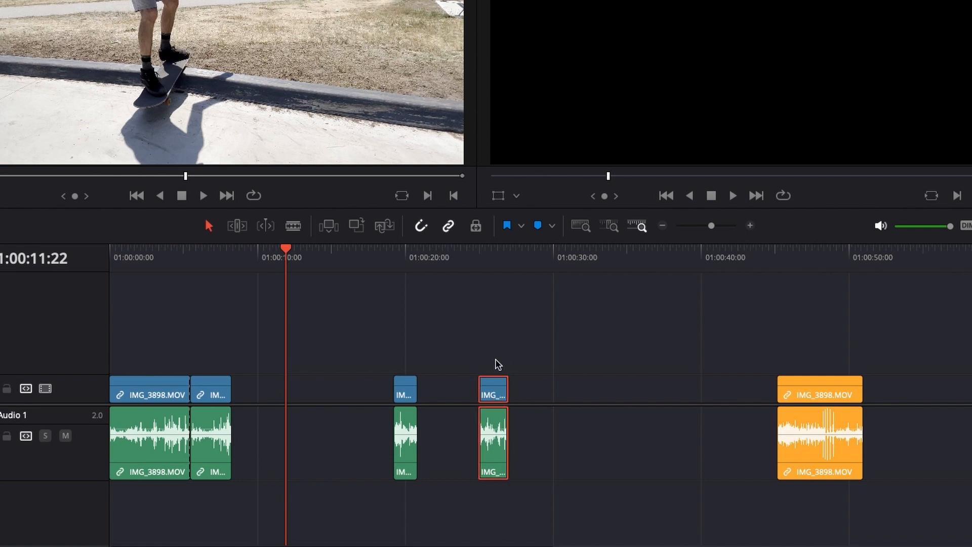
left_click(468, 290)
left_click(449, 227)
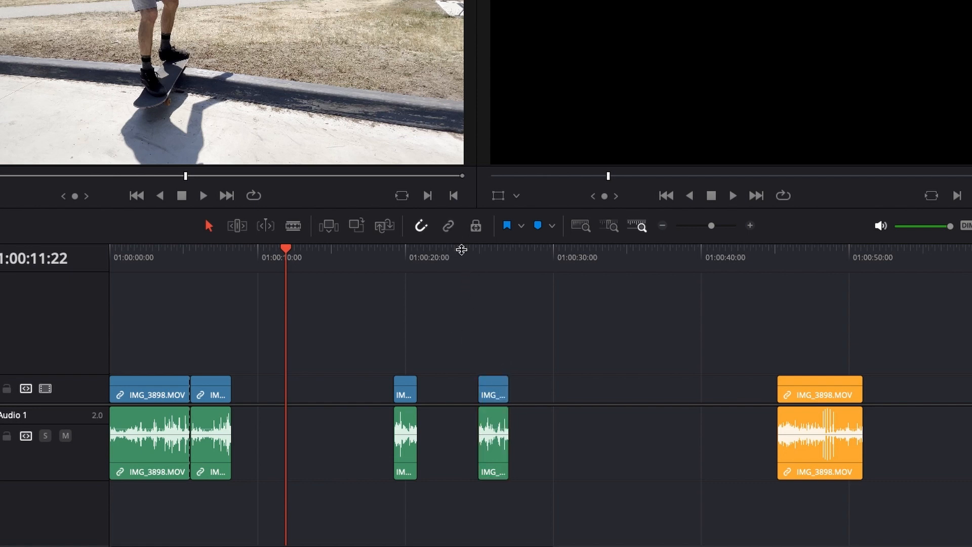
left_click(495, 392)
left_click(496, 448)
left_click(492, 391)
Place the playhead at 01:00:06:10, enlarge the timeline there and make the Video 1 track taller to show thumbnails
left_click(205, 249)
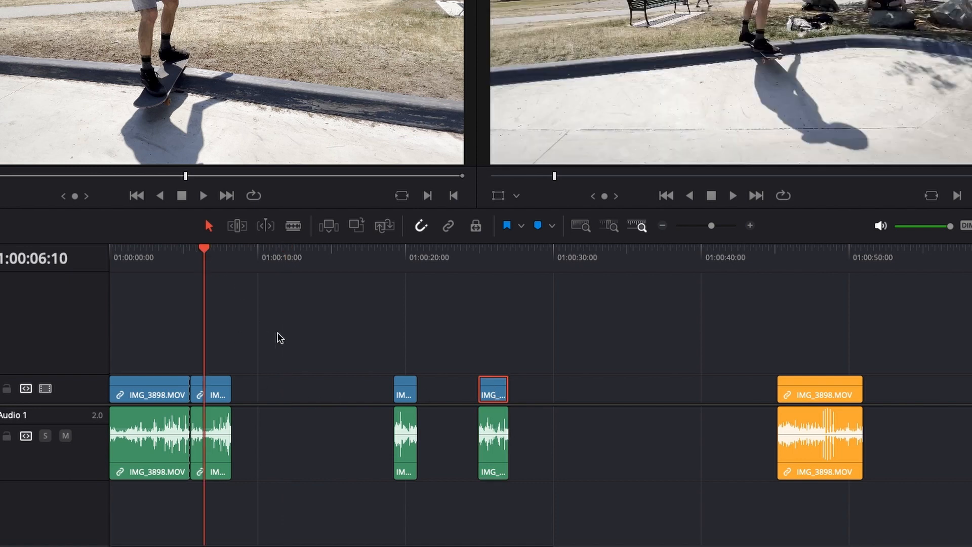
scroll(278, 336, "up", 5)
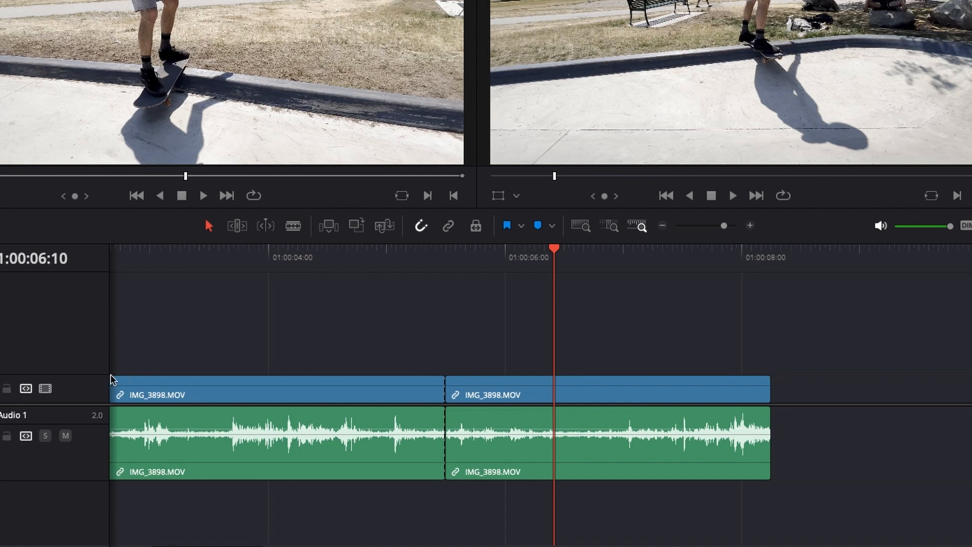
left_click_drag(93, 374, 97, 346)
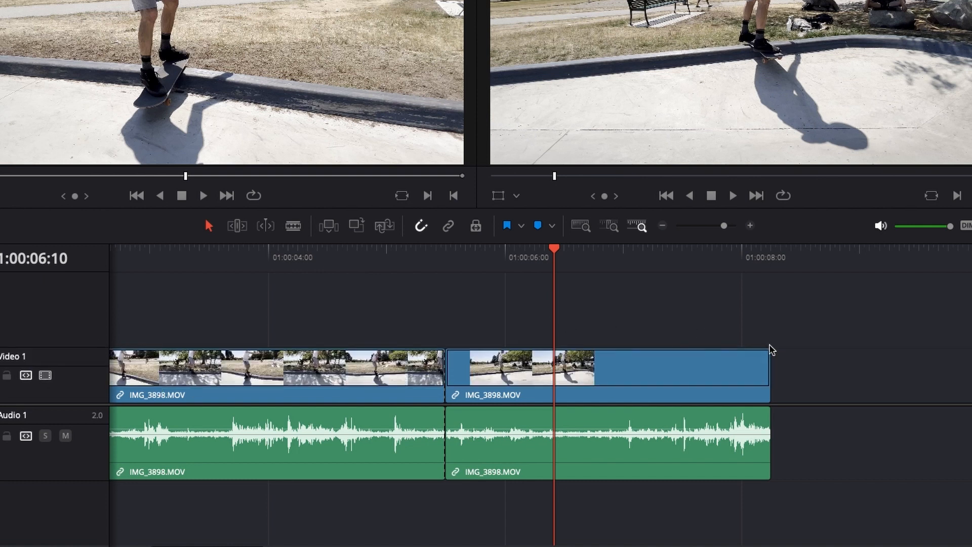
Add fade-outs of about half a second to the end of the second IMG_3898.MOV clip's video and audio
left_click_drag(768, 354, 700, 357)
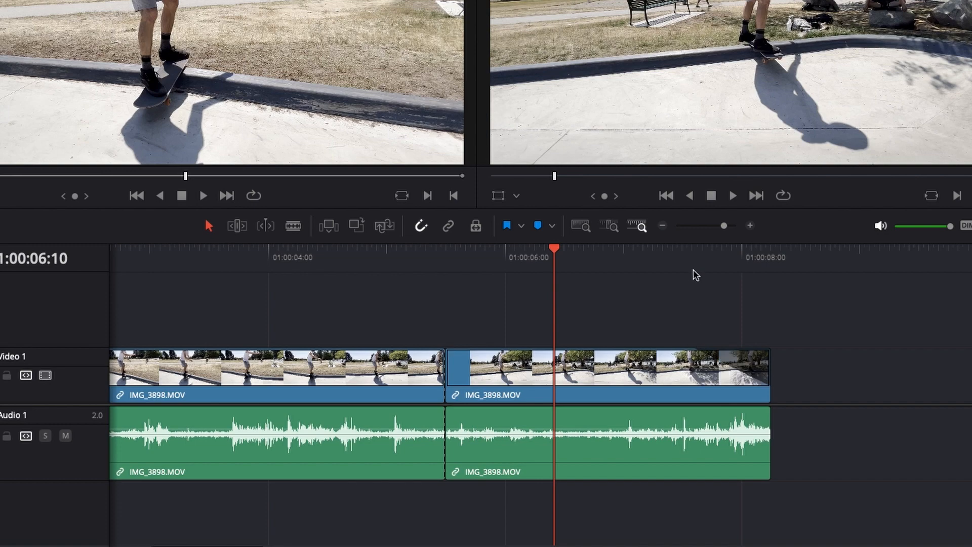
left_click_drag(694, 266, 750, 270)
left_click_drag(788, 326, 727, 317)
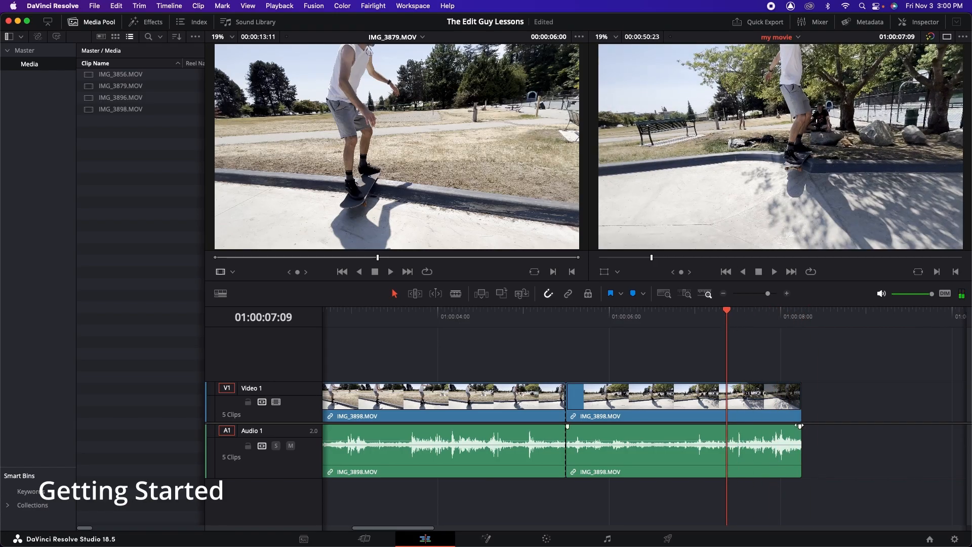
left_click_drag(800, 426, 755, 427)
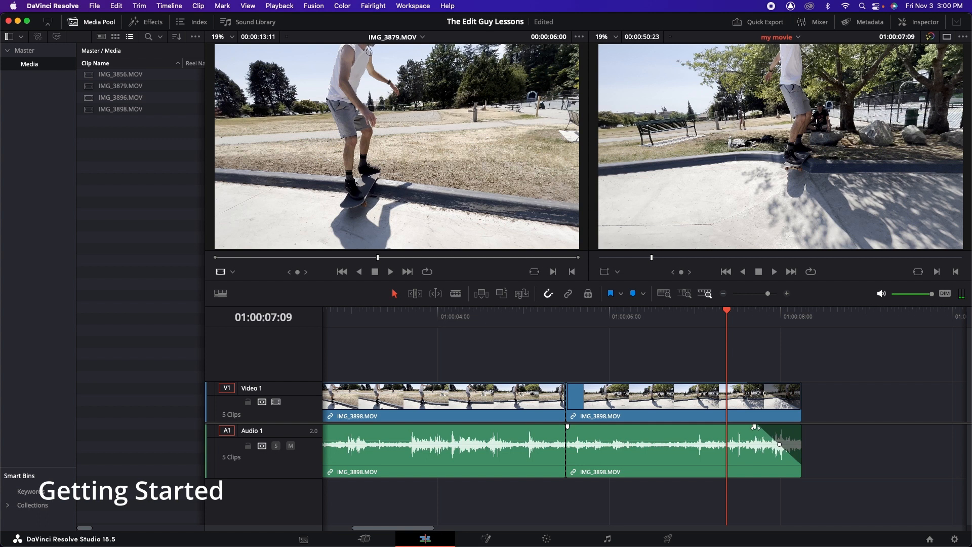
key("XF86AudioMute")
left_click_drag(788, 317, 693, 334)
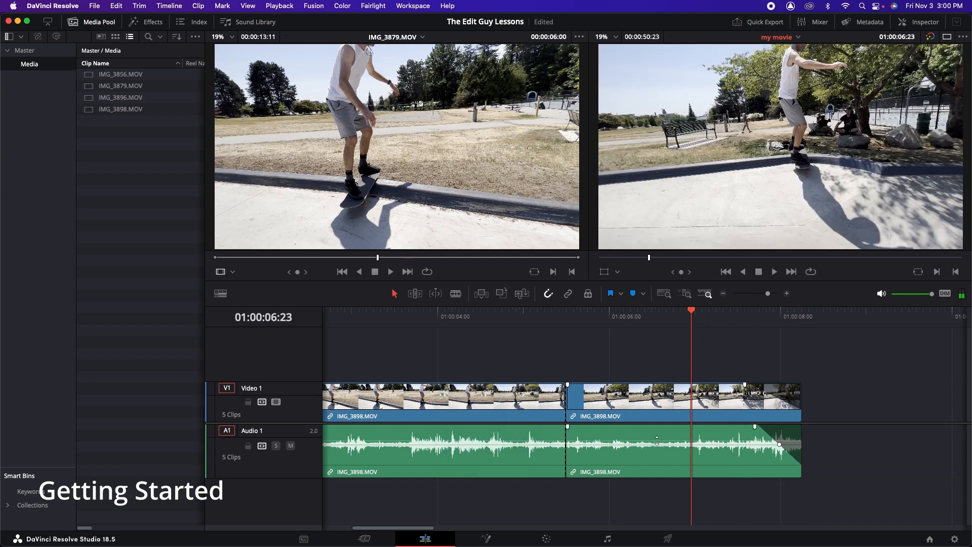
Raise the second IMG_3898.MOV clip's volume slightly and add volume keyframes between about 01:00:06:12 and 01:00:07:13
left_click_drag(657, 439, 657, 436)
key("super+equal")
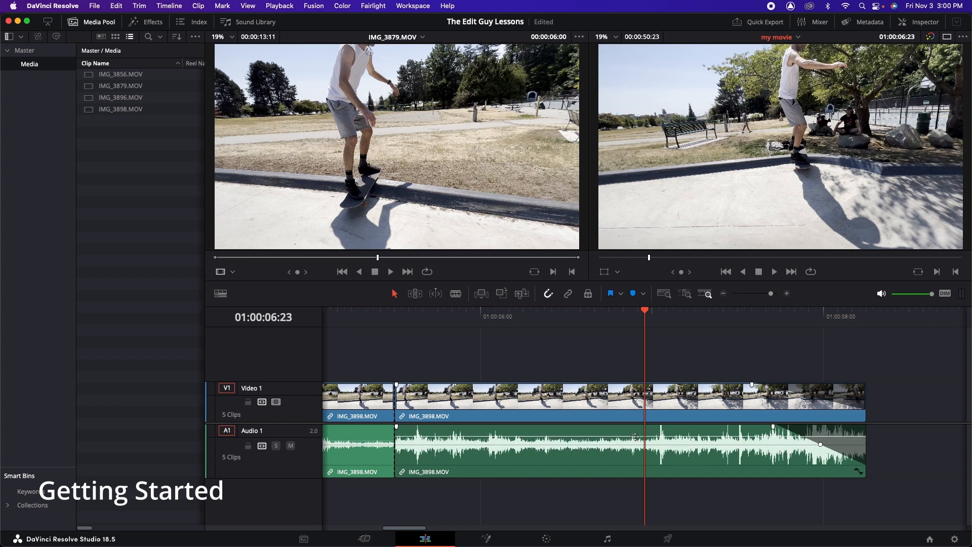
left_click(637, 436, "alt")
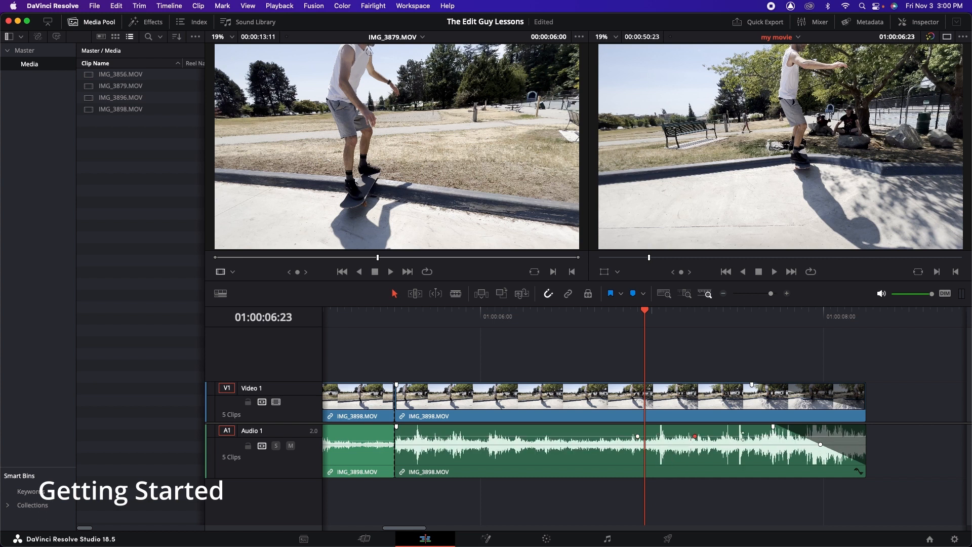
left_click(743, 436, "alt")
left_click(565, 436, "alt")
left_click_drag(637, 436, 643, 438)
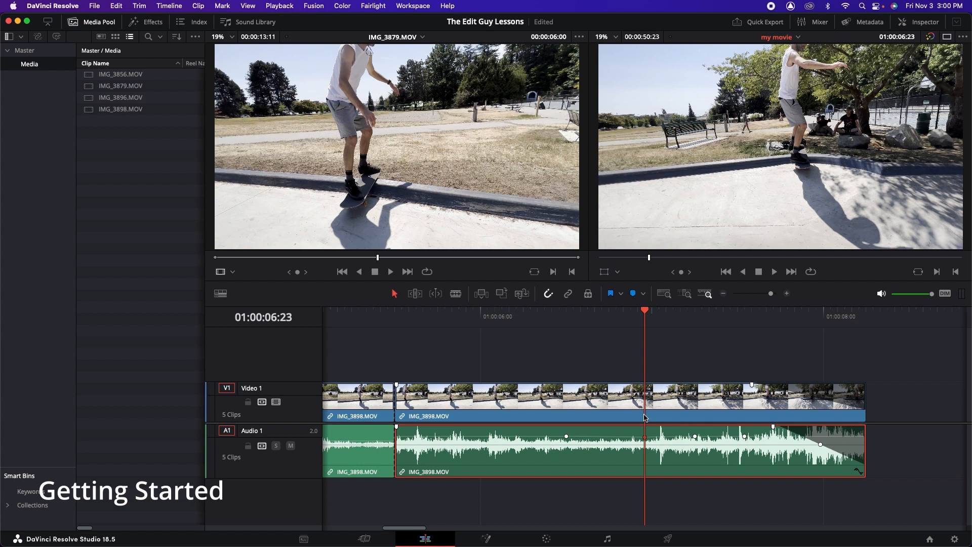
Select the video part of the second IMG_3898.MOV clip and show its properties in the Inspector
left_click(652, 368)
left_click(650, 404)
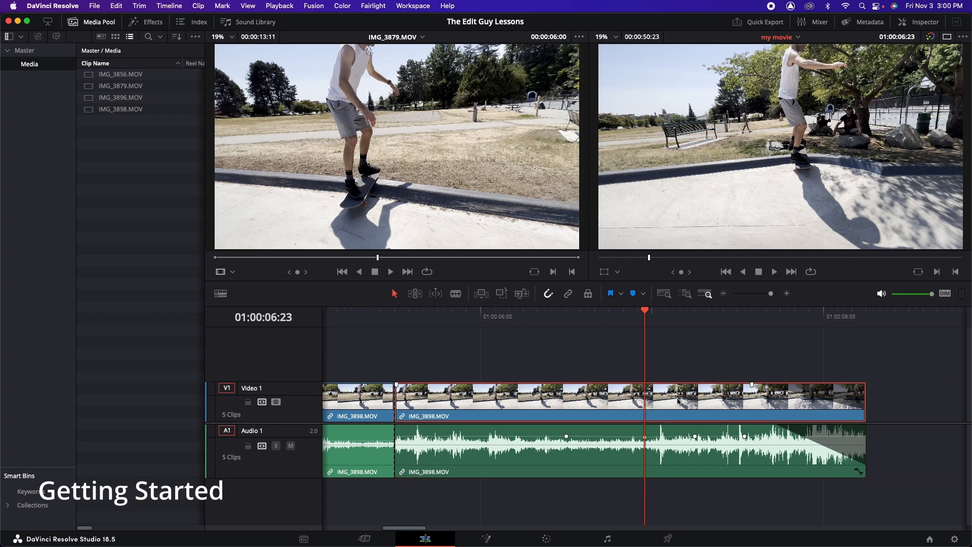
key("super+minus")
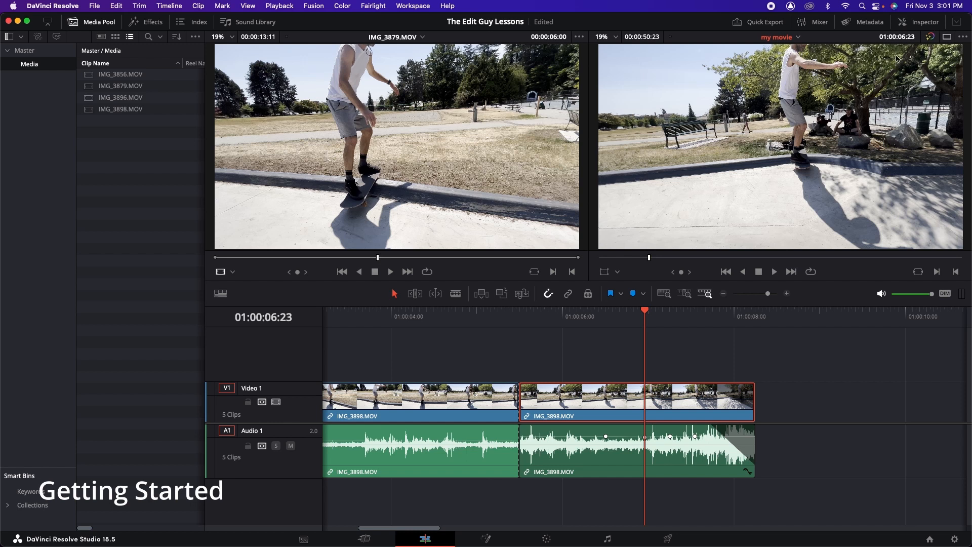
left_click(914, 22)
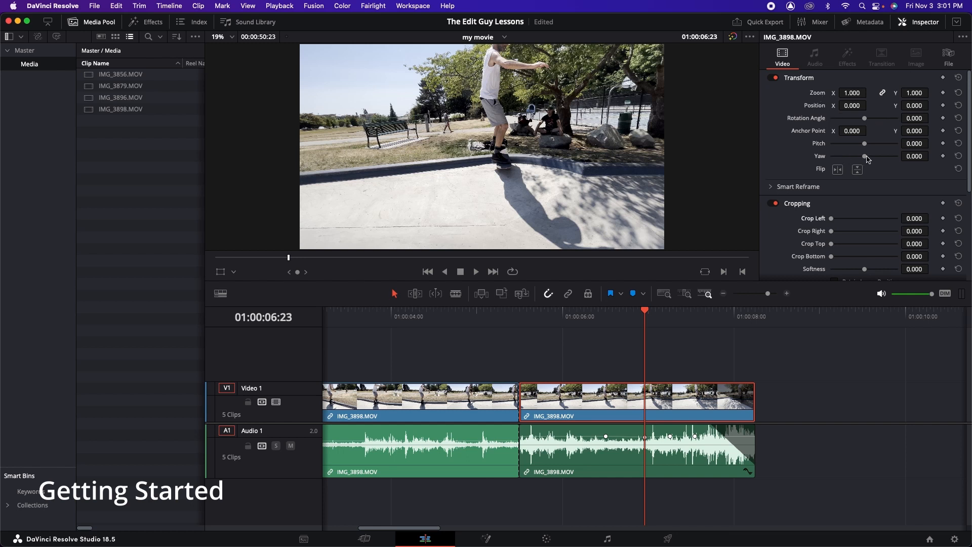
Try flipping the clip horizontally and vertically, reverting each flip, and look through its remaining Inspector properties
left_click(838, 170)
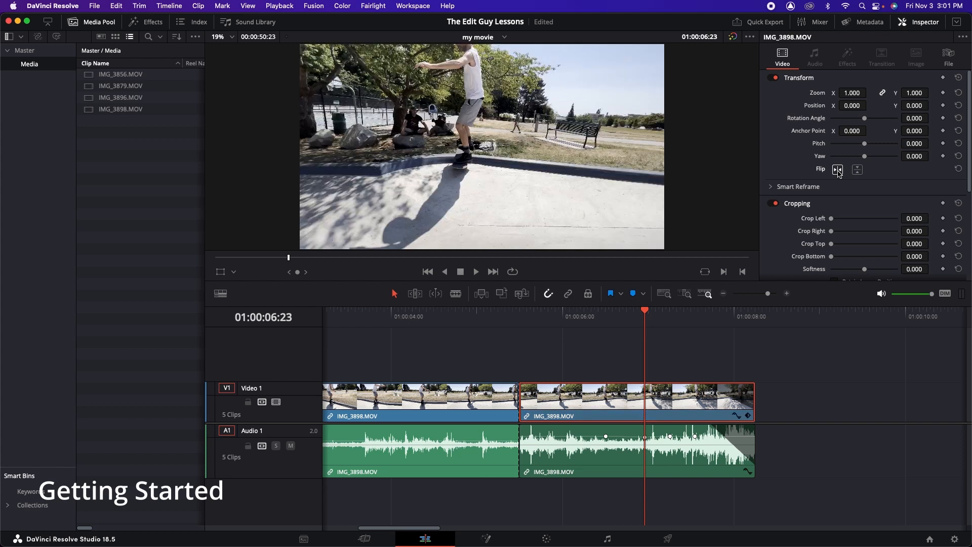
left_click(838, 170)
left_click(857, 170)
left_click(857, 170)
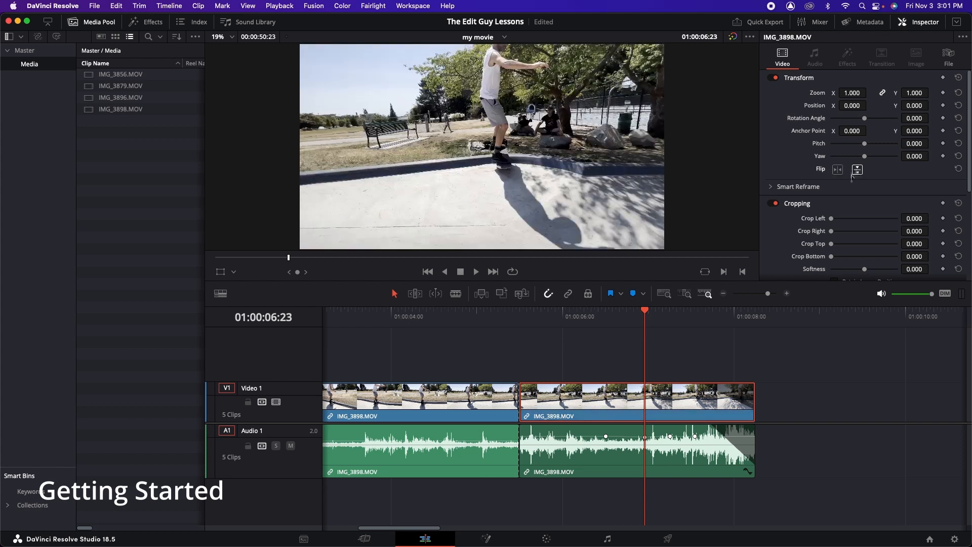
scroll(842, 168, "down", 5)
mouse_move(835, 138)
left_mouse_down()
mouse_move(856, 135)
mouse_move(823, 139)
left_mouse_up()
scroll(828, 176, "down", 2)
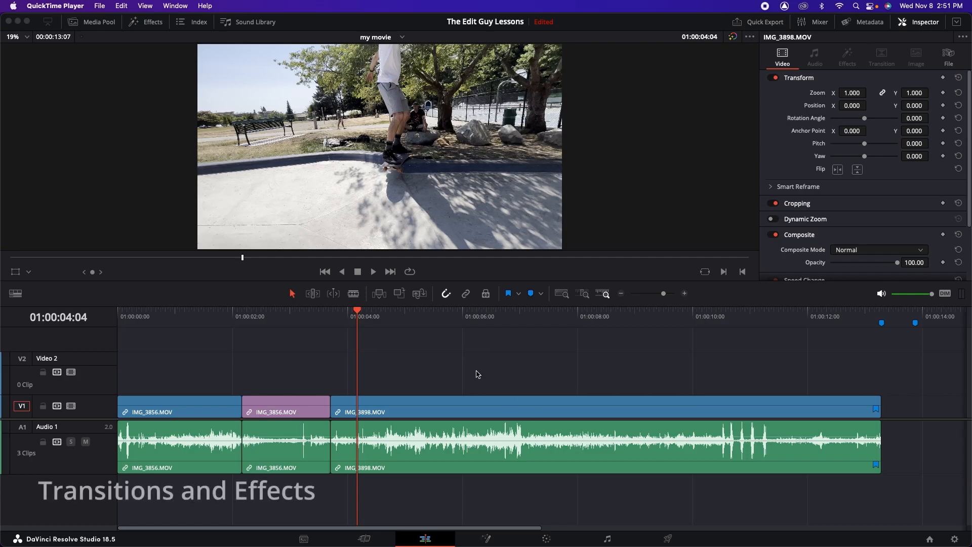
Scrub across the clips on the timeline and park the playhead at 01:00:03:10 in the pink IMG_3856.MOV clip
left_click(448, 322)
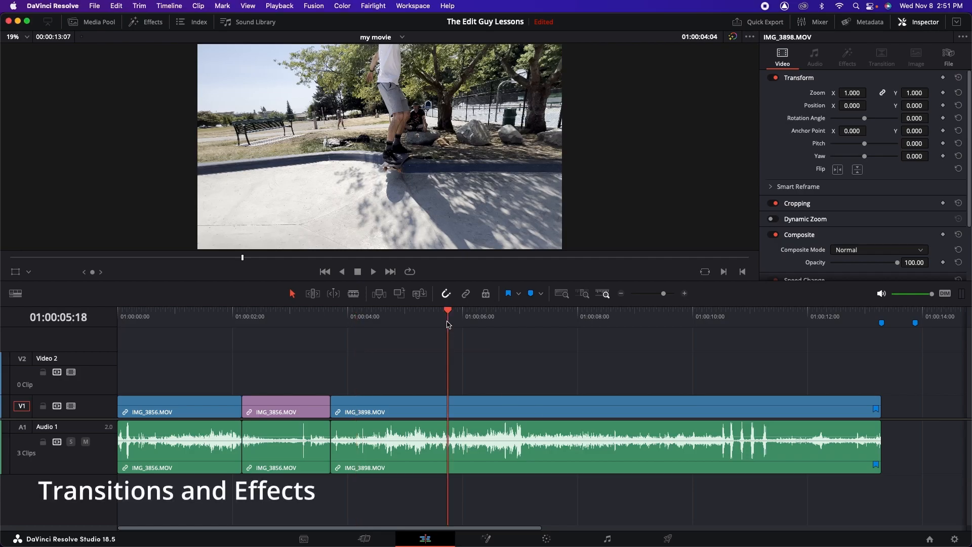
left_click(300, 320)
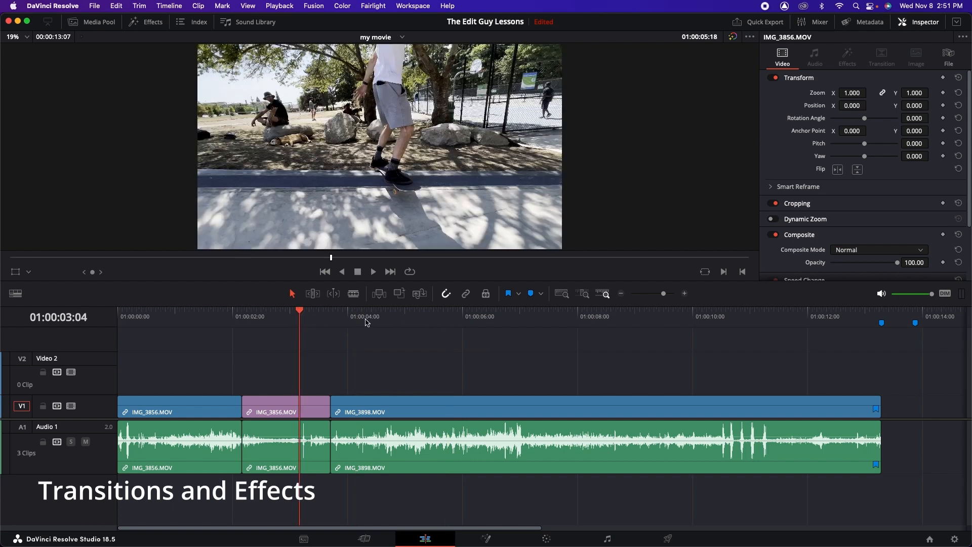
left_click(367, 318)
left_click(314, 319)
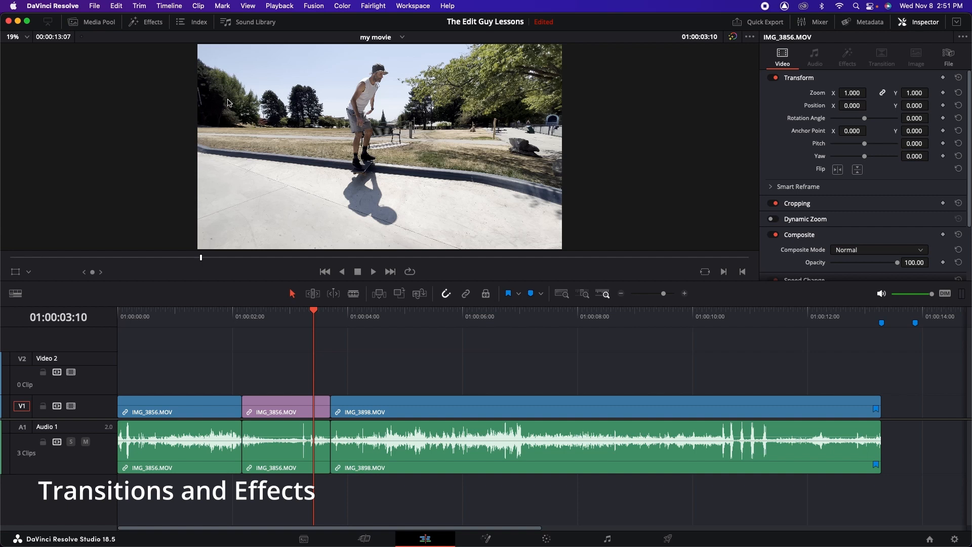
Show the effects library, browse its Effects category and return to the Video Transitions
left_click(153, 26)
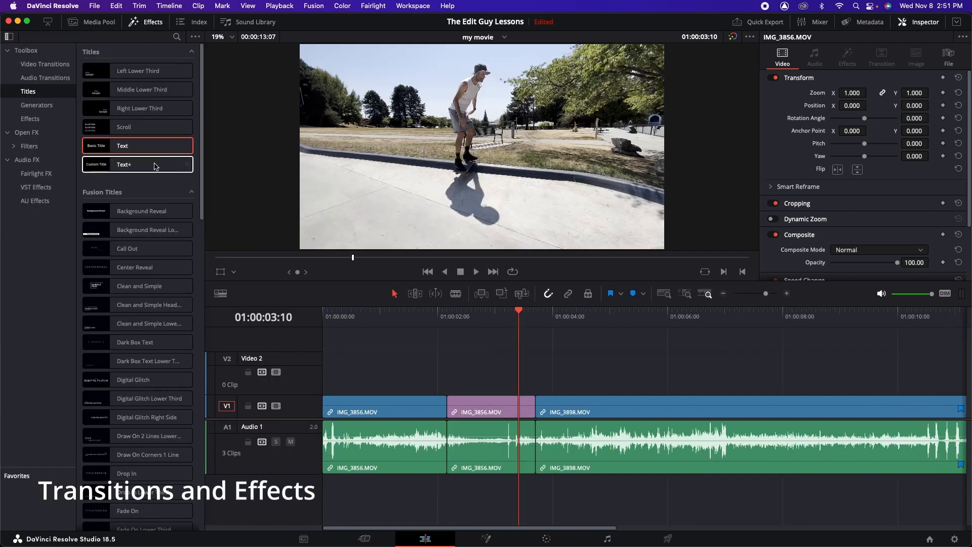
left_click(35, 64)
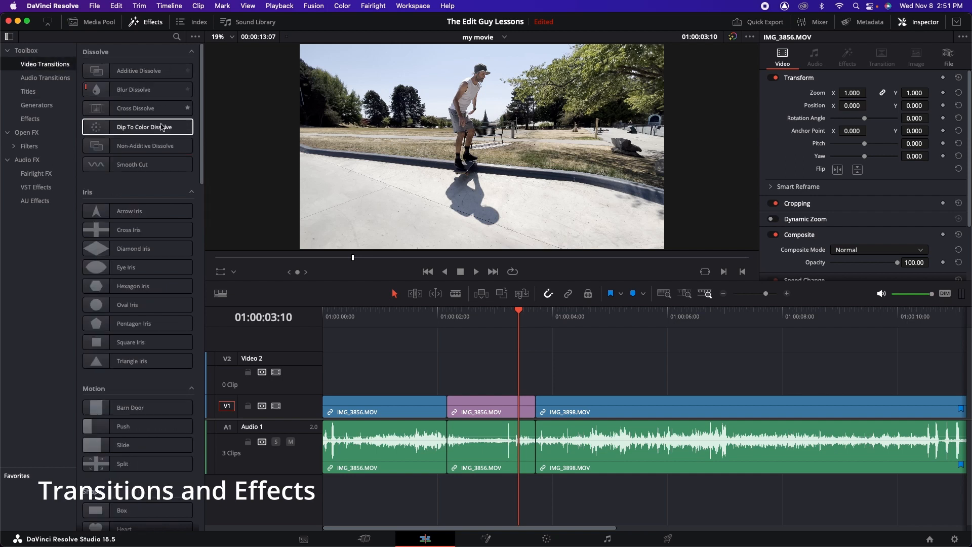
left_click(30, 119)
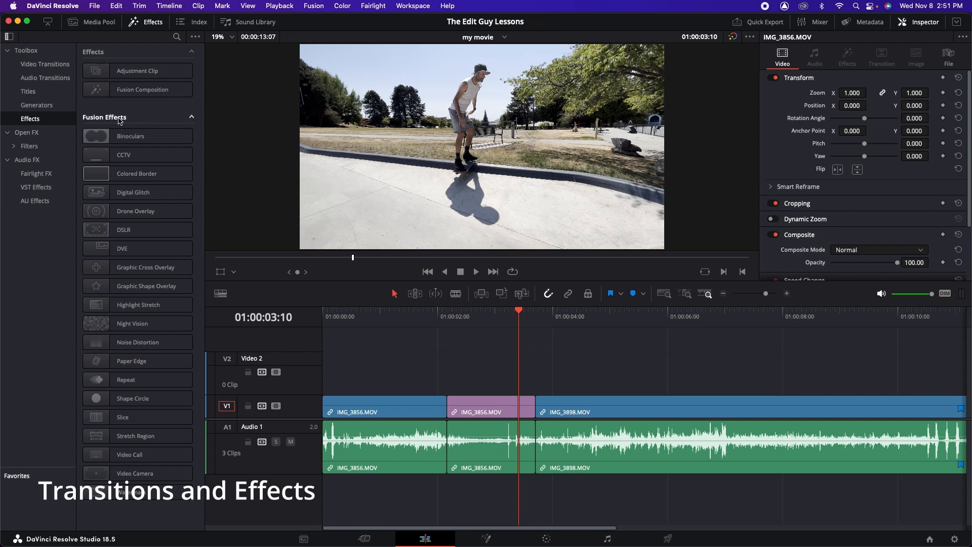
left_click(57, 67)
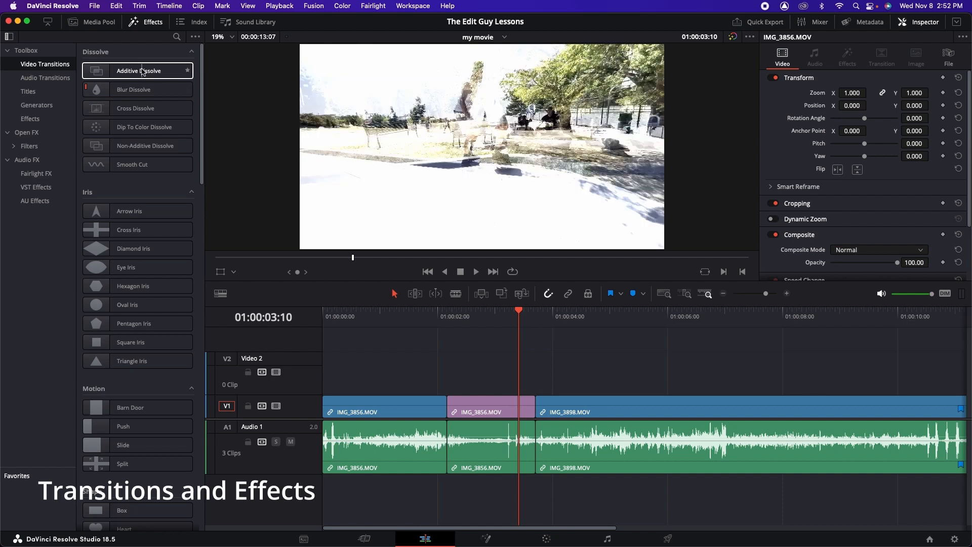
Try Additive Dissolve as the standard transition twice, setting the standard back to Blur Dissolve each time
right_click(142, 71)
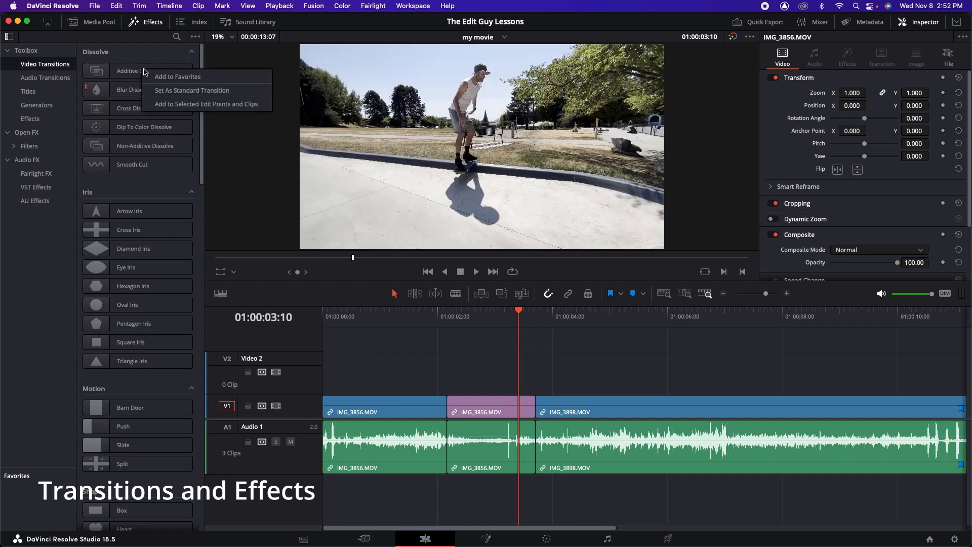
left_click(184, 91)
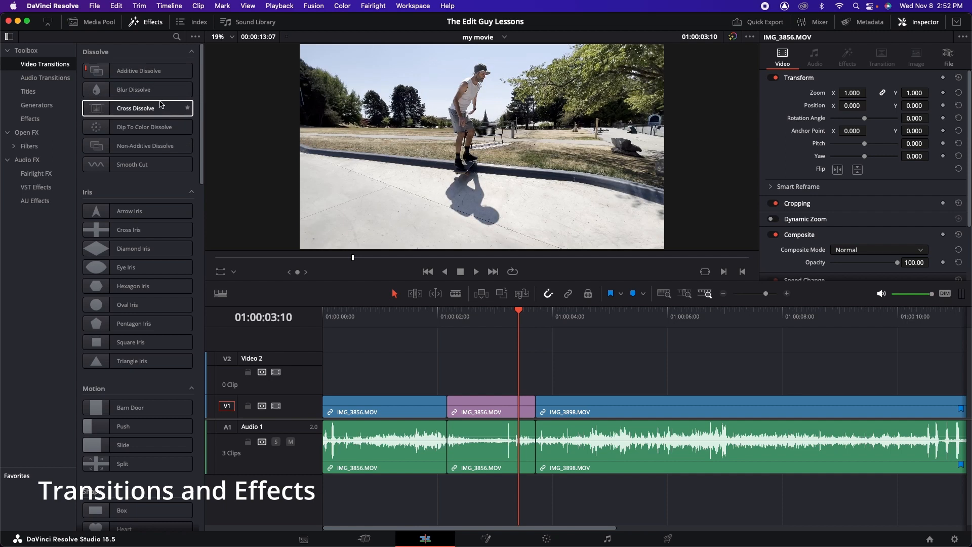
right_click(160, 90)
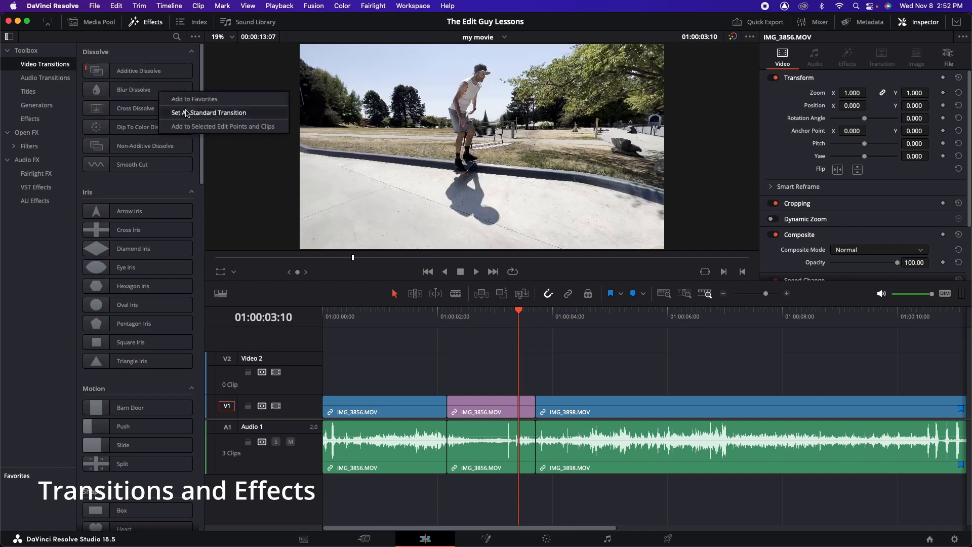
left_click(203, 111)
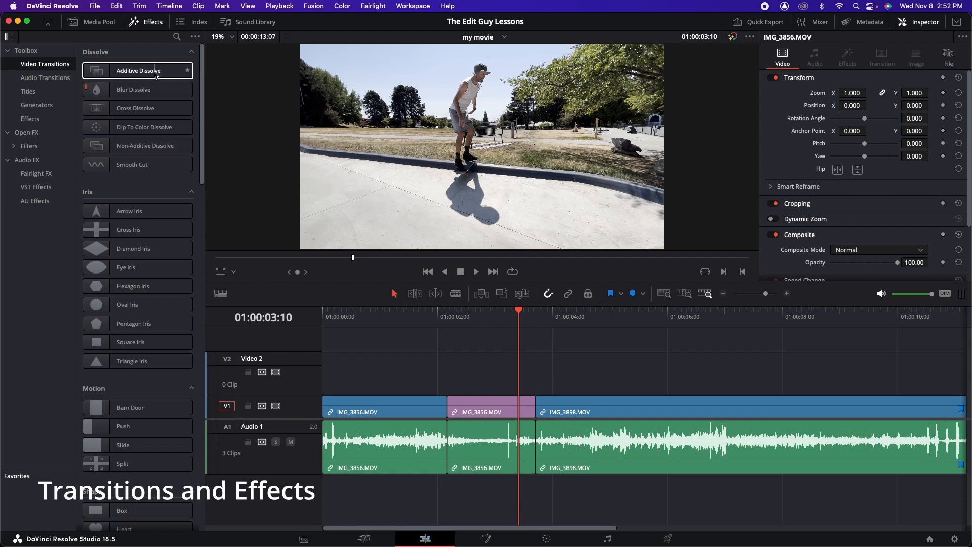
right_click(157, 72)
left_click(178, 93)
right_click(159, 96)
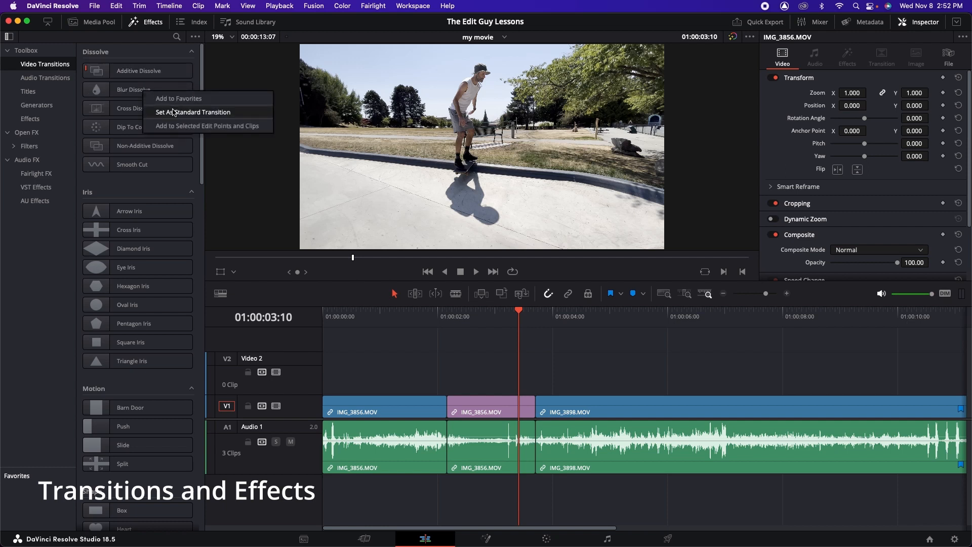
left_click(178, 112)
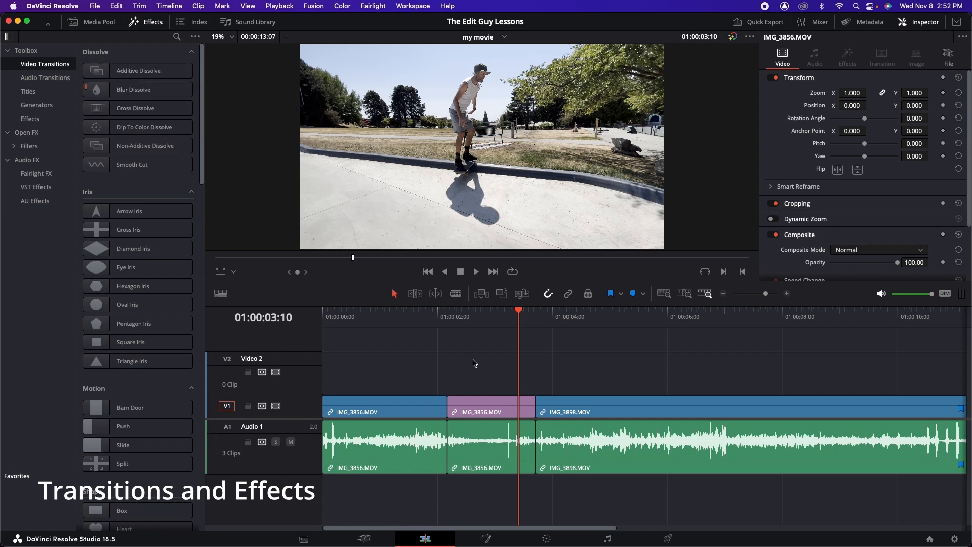
Set Cross Dissolve as the standard transition and apply it to the cut between the pink IMG_3856.MOV and IMG_3898.MOV clips
right_click(160, 108)
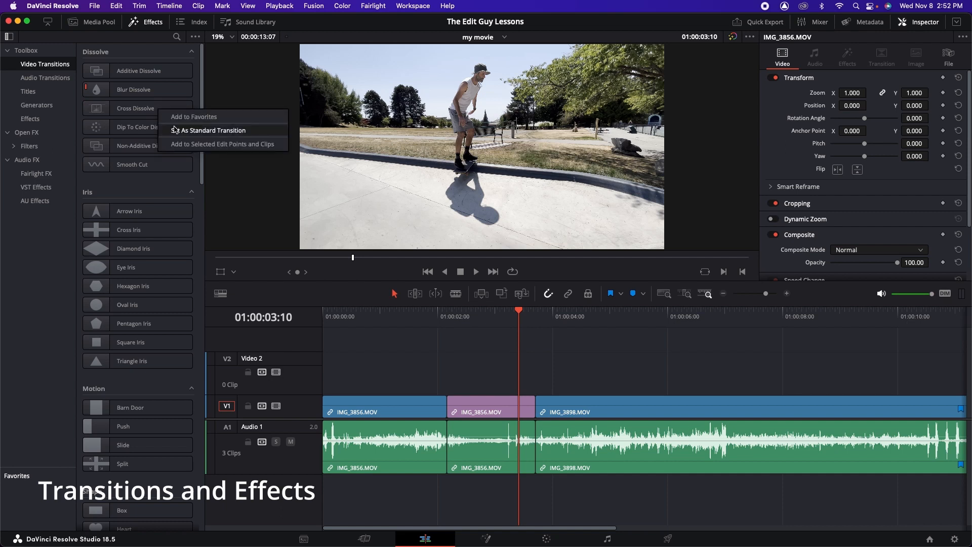
left_click(176, 130)
left_click_drag(147, 108, 535, 405)
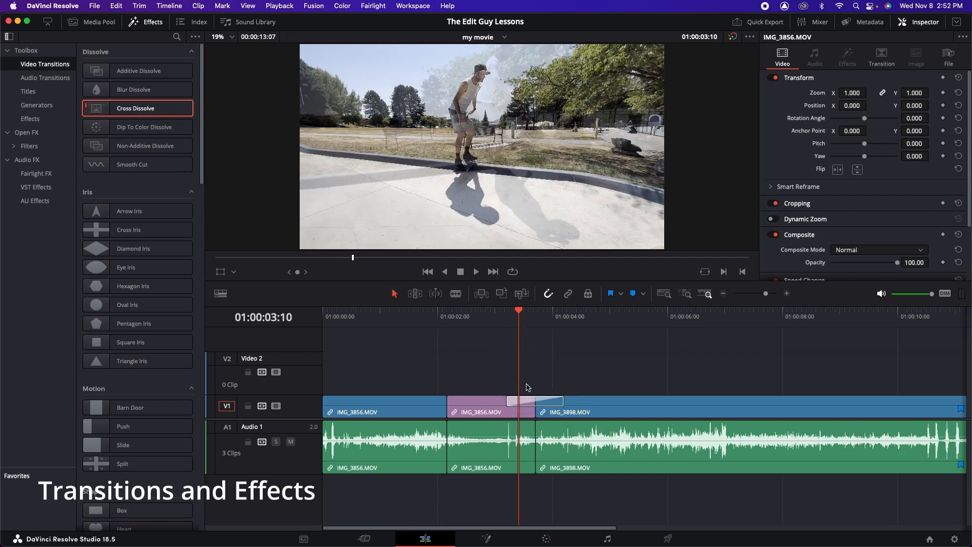
scroll(502, 460, "down", 5)
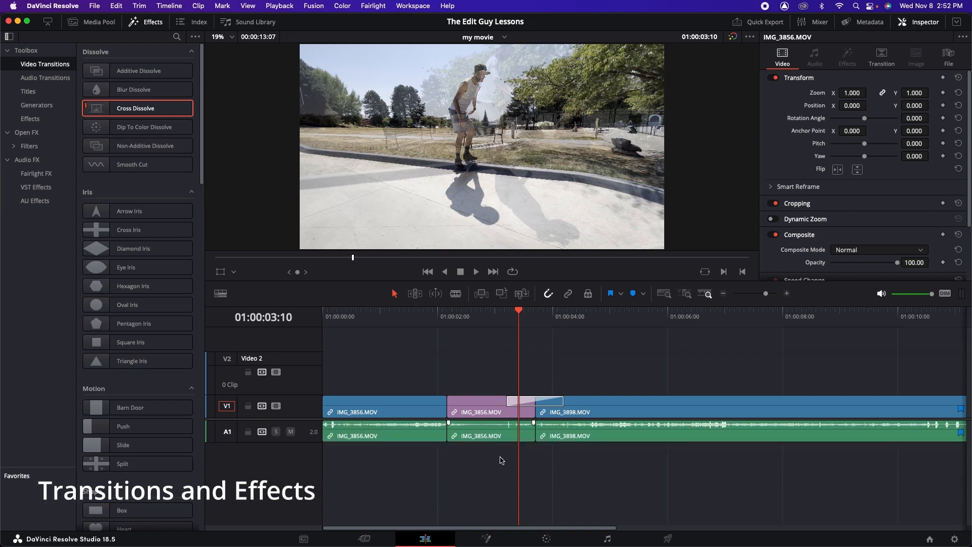
scroll(502, 461, "up", 1)
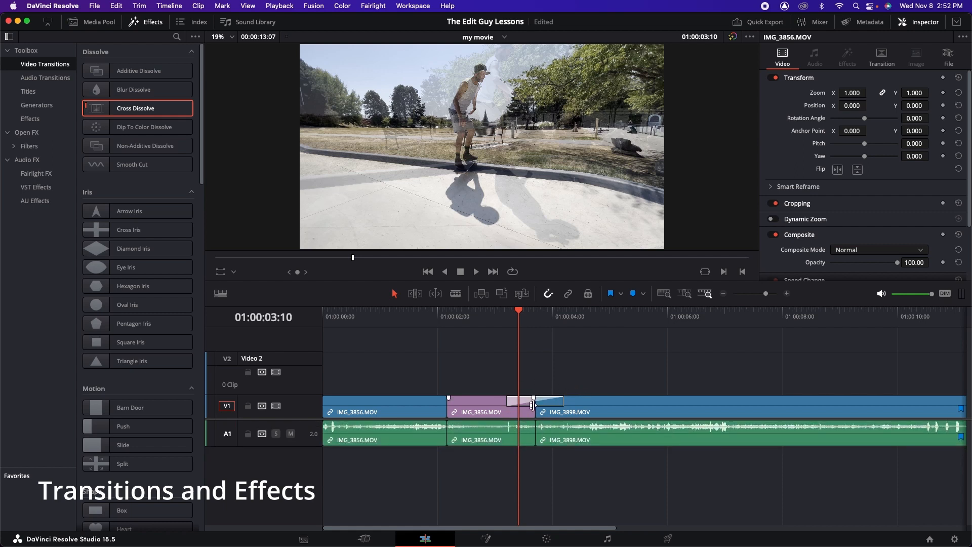
Try lengthening the cross dissolve to 35 frames, then delete the transition from the cut
left_click(527, 405)
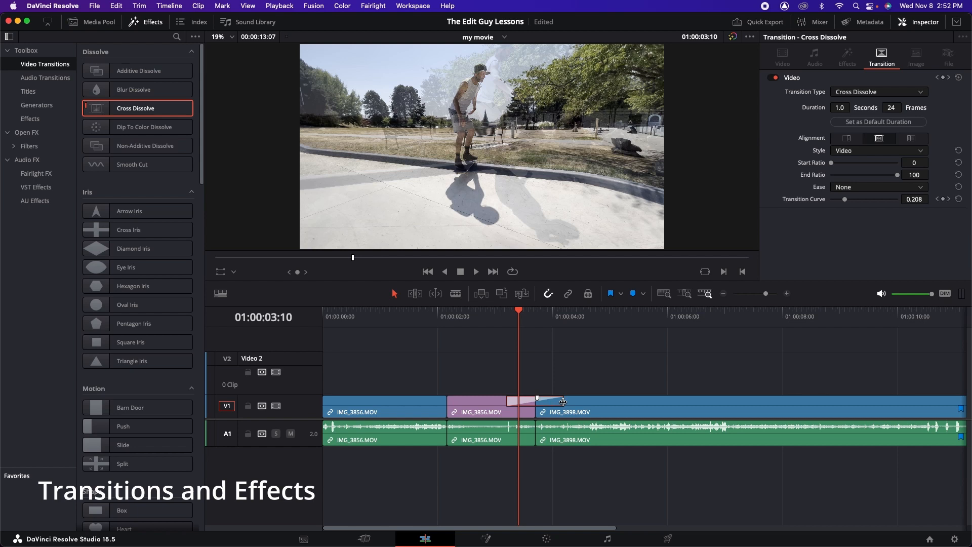
mouse_move(564, 402)
left_mouse_down()
mouse_move(588, 402)
mouse_move(566, 402)
left_mouse_up()
left_click(905, 23)
left_click(906, 24)
mouse_move(891, 108)
left_mouse_down()
mouse_move(912, 108)
mouse_move(895, 108)
left_mouse_up()
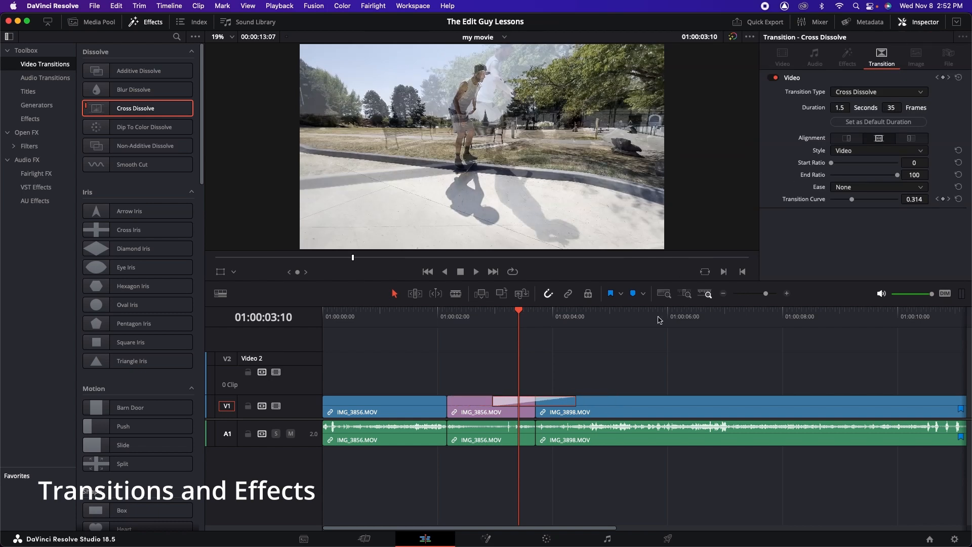
key("BackSpace")
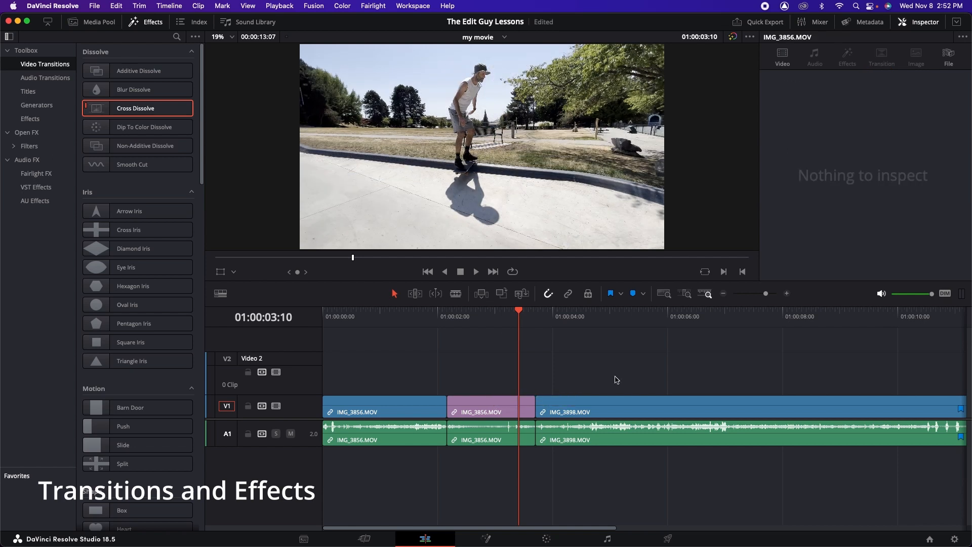
Try a 12-frame Cross Dissolve at the cut before IMG_3898.MOV, lengthen it to 24 frames and delete it
right_click(535, 409)
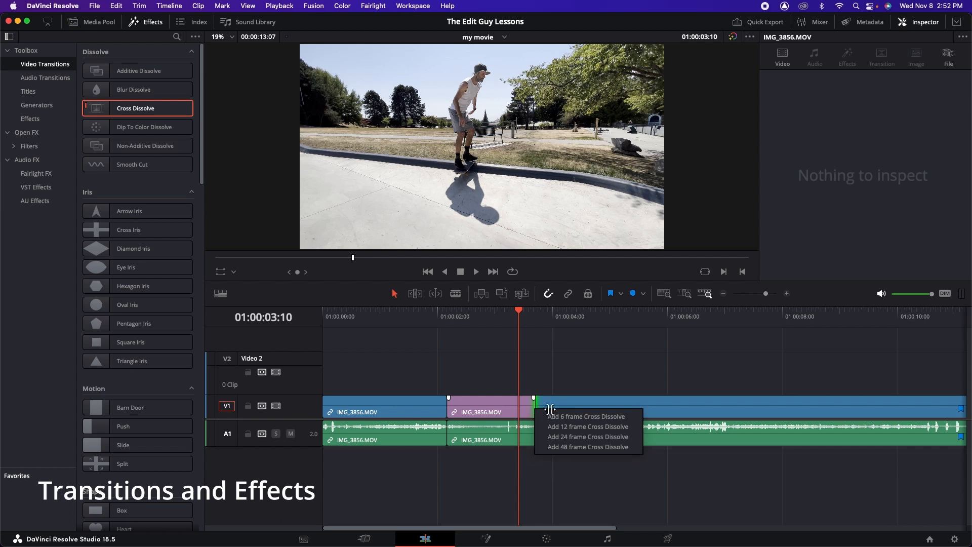
left_click(587, 427)
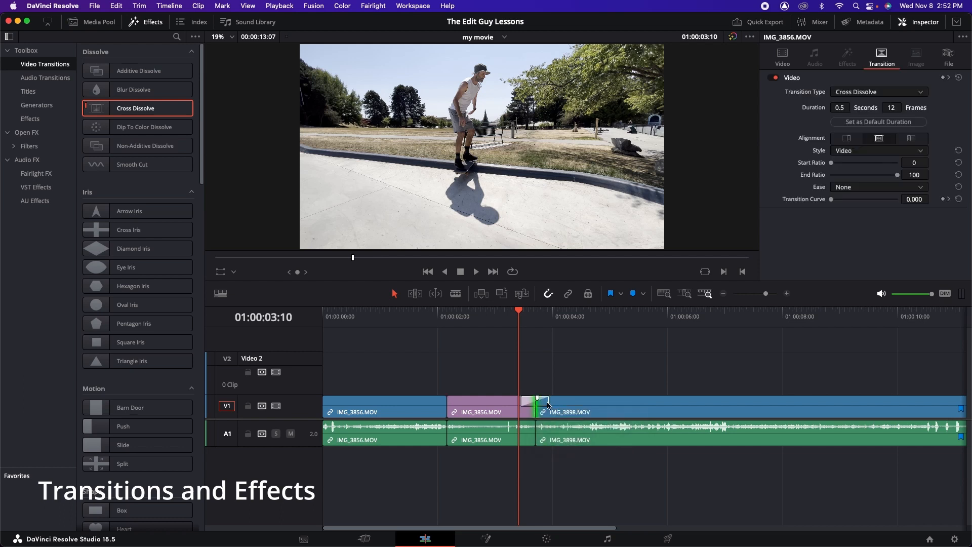
mouse_move(548, 406)
left_mouse_down()
mouse_move(573, 403)
mouse_move(564, 403)
left_mouse_up()
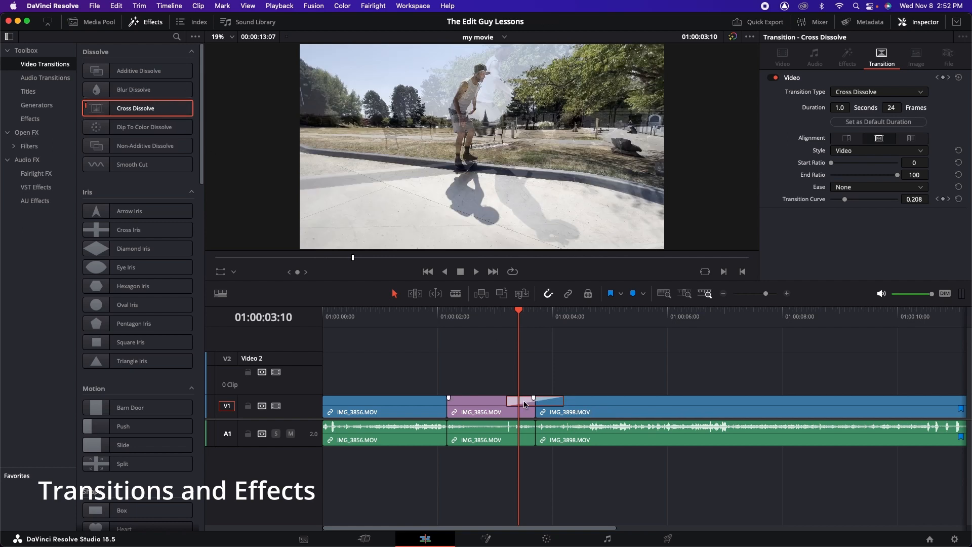
key("Delete")
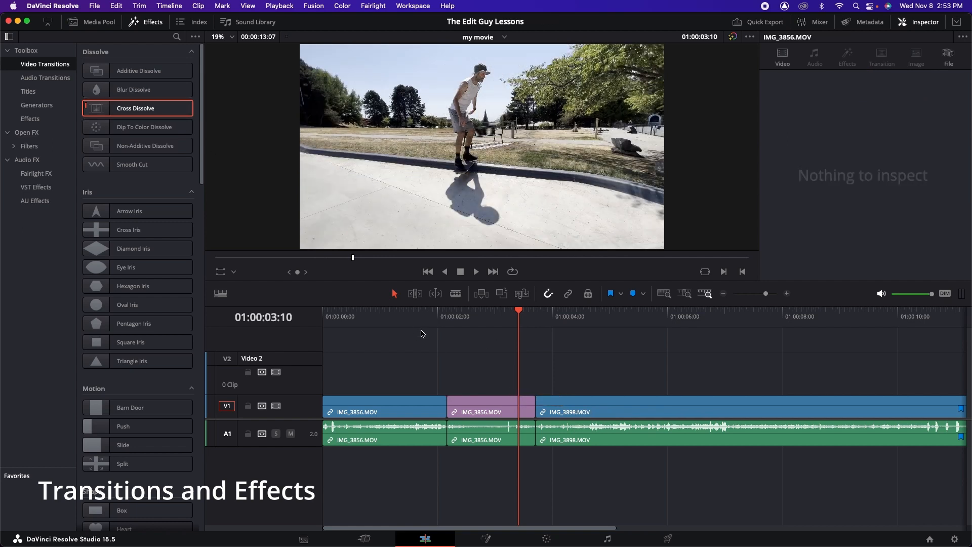
Try Blur Dissolve as the standard transition and check the transition options at the cut before IMG_3898.MOV
right_click(151, 92)
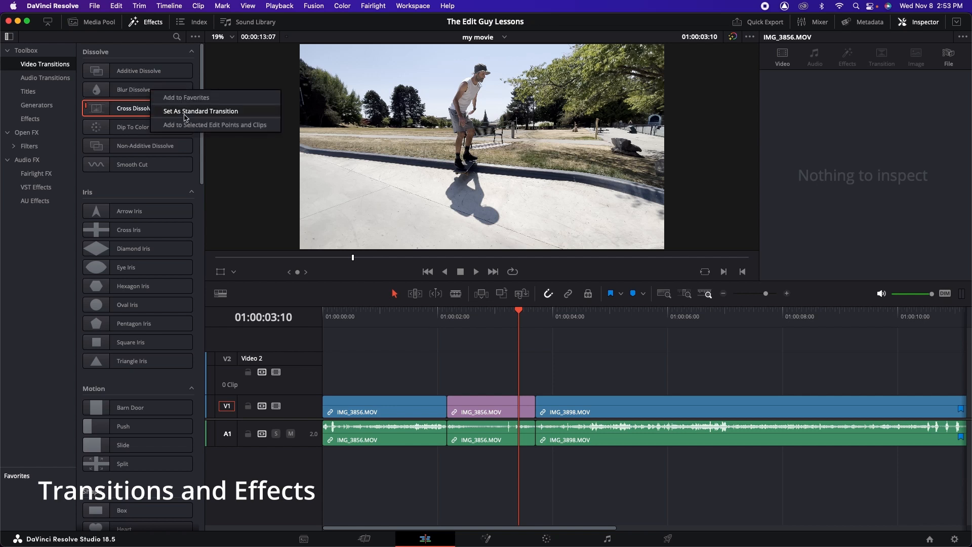
left_click(186, 112)
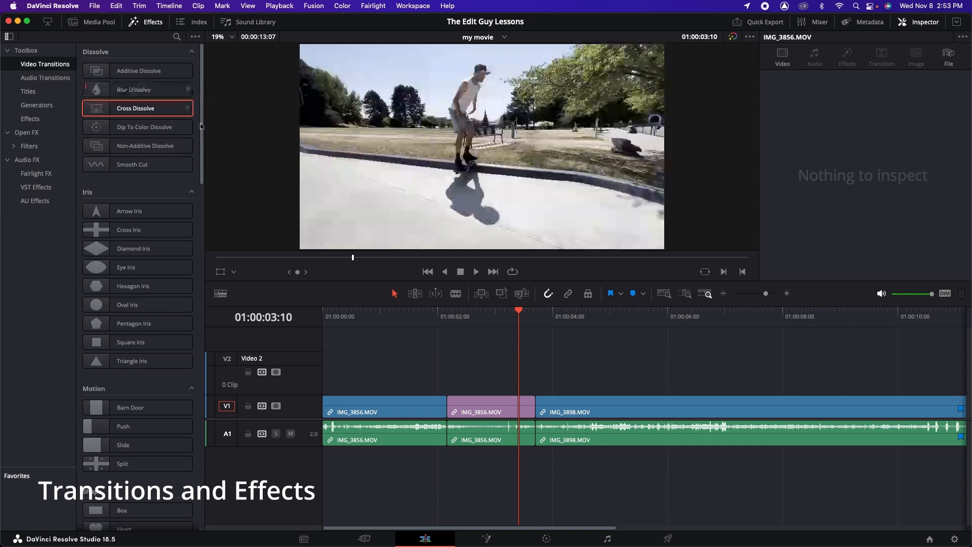
right_click(538, 409)
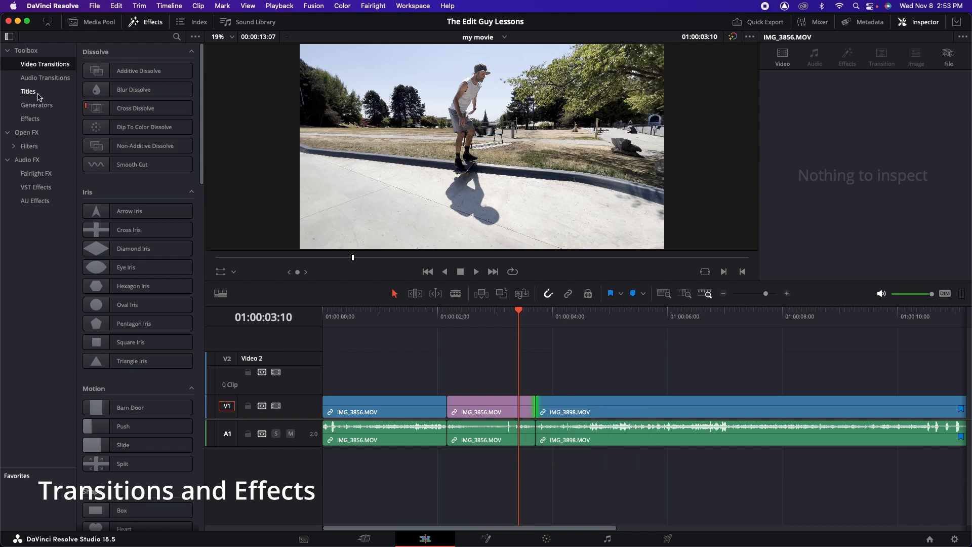
Add the Text basic title to Video 2 above IMG_3898.MOV and select it with the playhead at 01:00:05:14
left_click(28, 92)
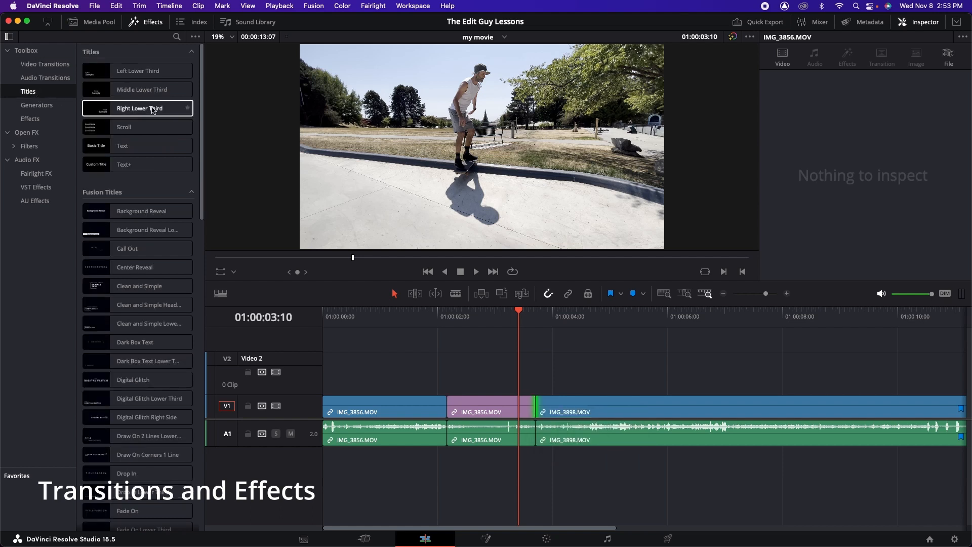
left_click_drag(122, 149, 561, 377)
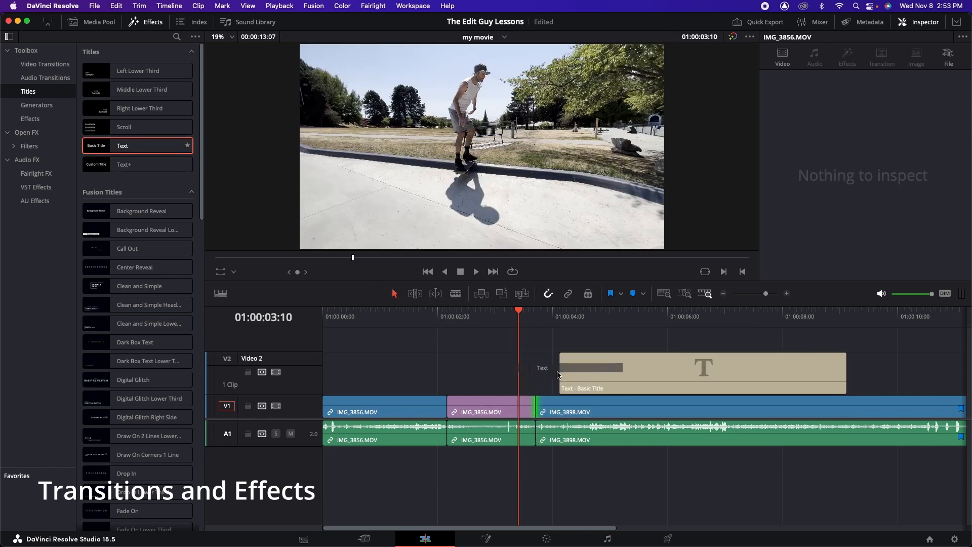
left_click(608, 319)
left_click_drag(614, 322, 644, 319)
left_click(664, 371)
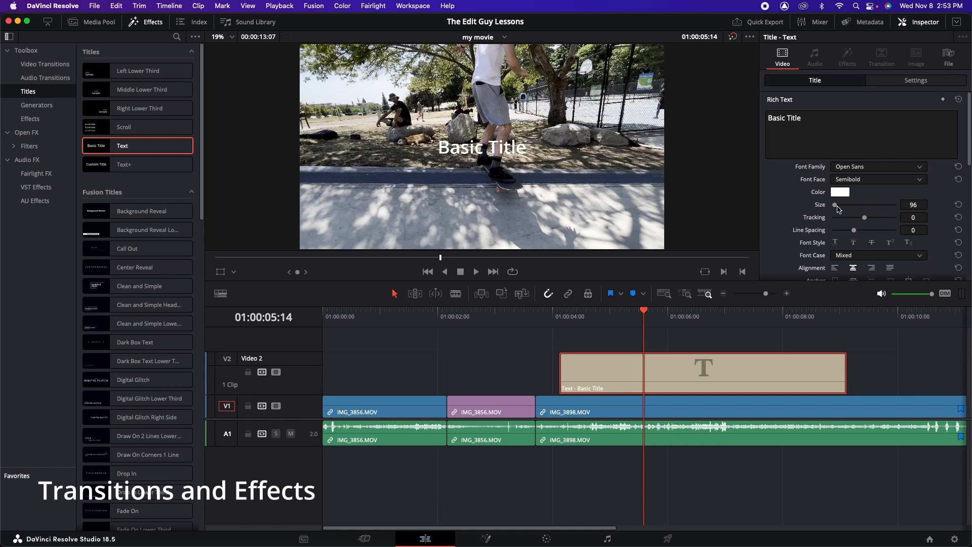
Set the title's font size to 234 and shift the title downward in the frame
left_click_drag(839, 209, 838, 208)
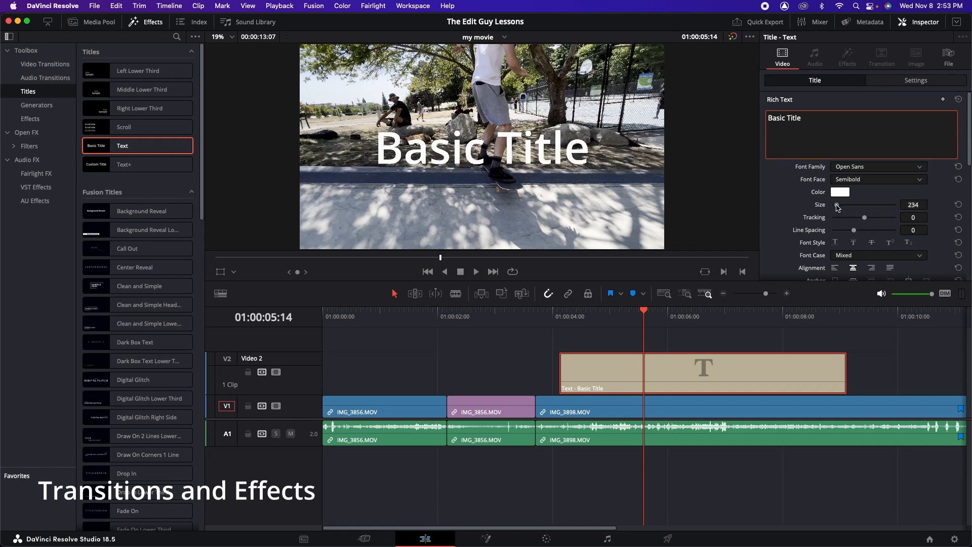
scroll(958, 198, "down", 2)
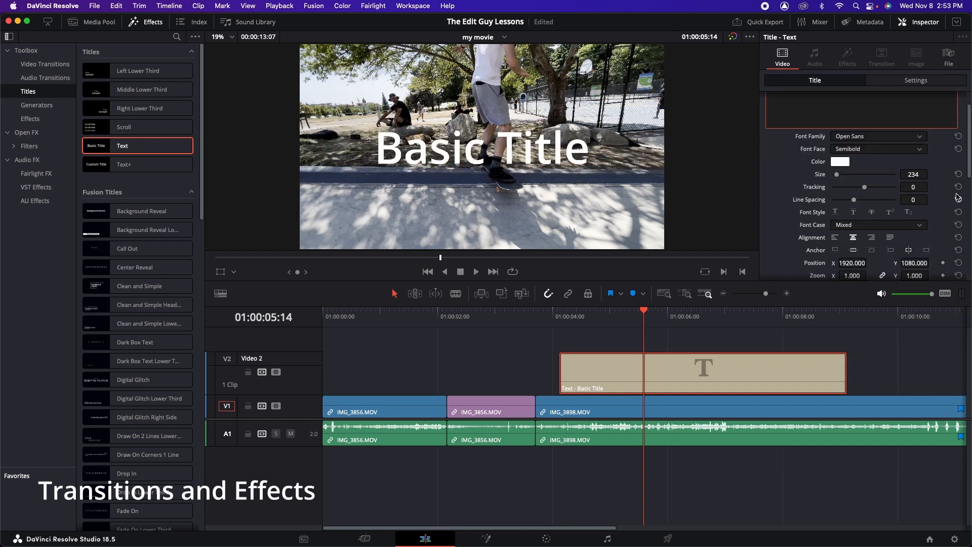
left_click_drag(967, 153, 967, 200)
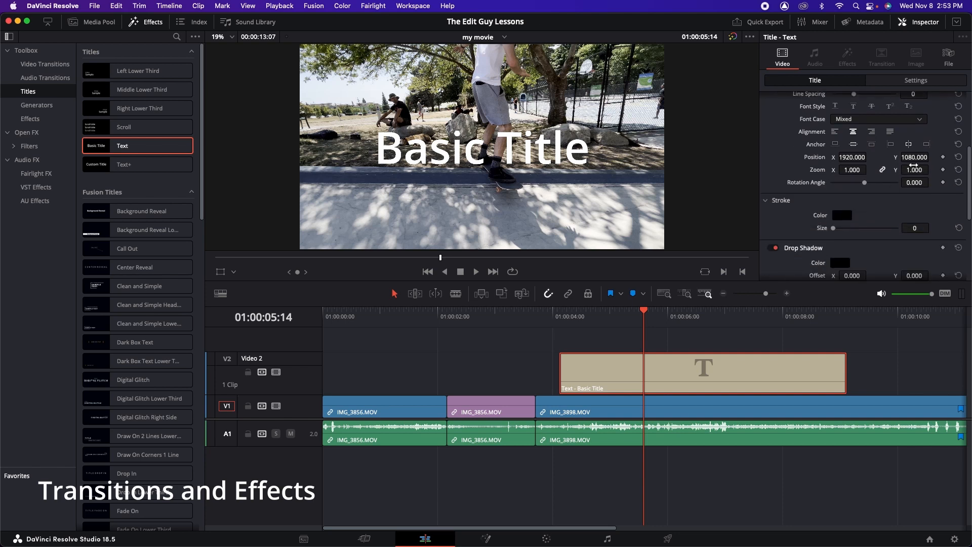
left_click_drag(915, 157, 969, 234)
Set the title's drop shadow X offset to 59 and increase its background height
left_click_drag(847, 161, 870, 146)
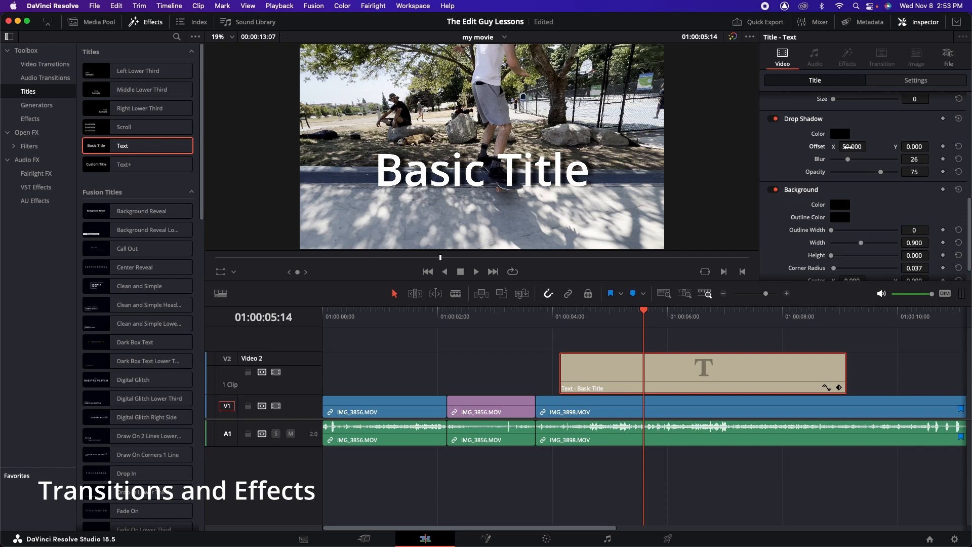
scroll(789, 214, "down", 2)
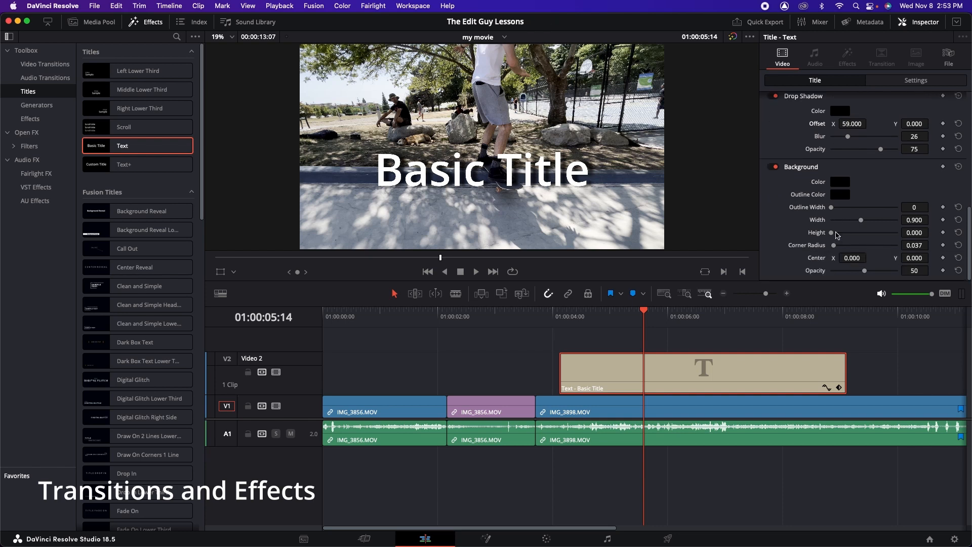
left_click_drag(832, 233, 842, 234)
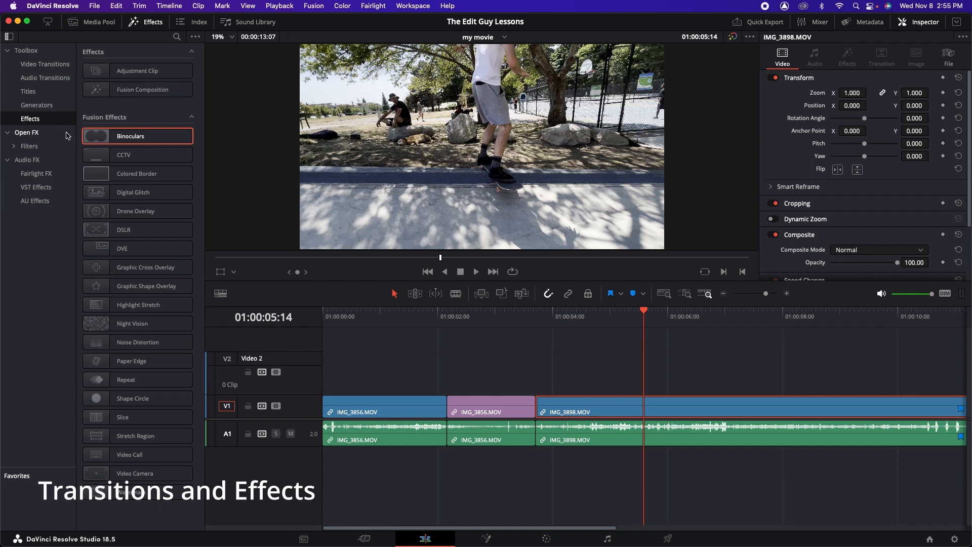
Apply the Binoculars Fusion effect to IMG_3898.MOV and show the clip's effect settings
left_click_drag(96, 140, 603, 412)
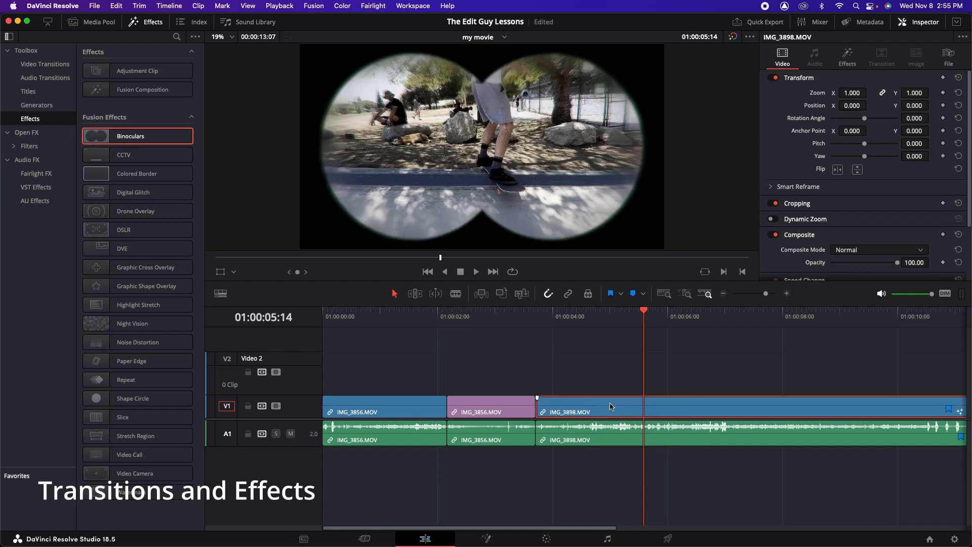
left_click(852, 60)
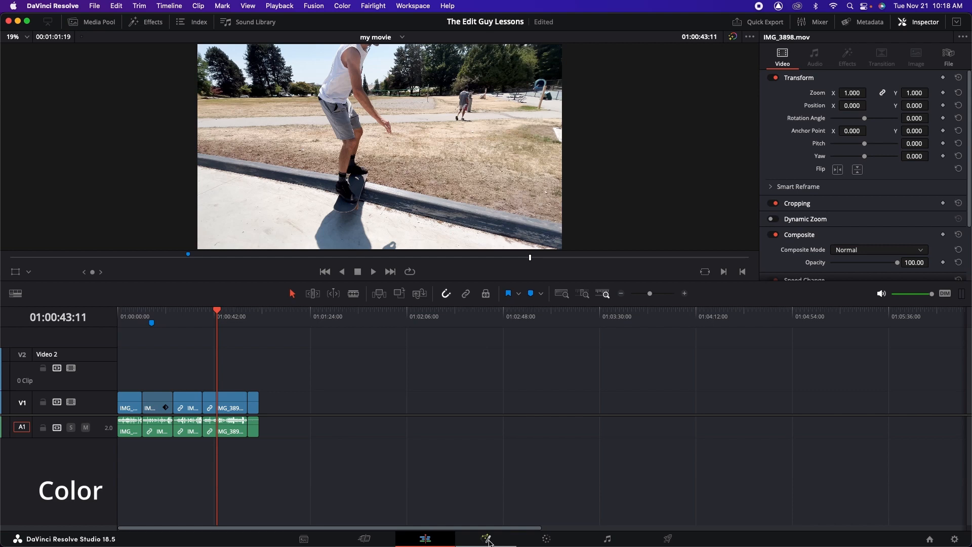
Look at the Fusion page and switch to the Color page for the IMG_3898.mov clip
left_click(487, 540)
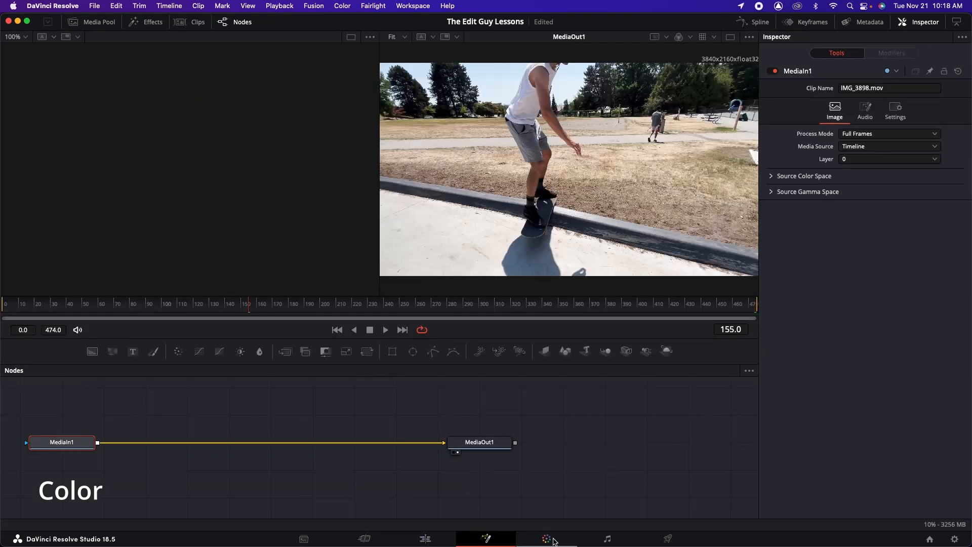
left_click(547, 539)
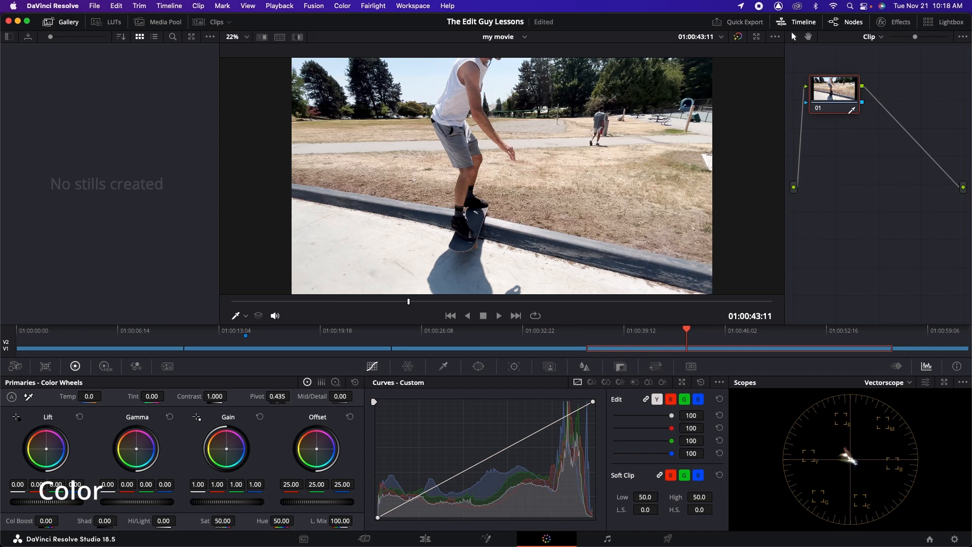
Try hiding the node graph and the mini timeline, and show both again
left_click(851, 21)
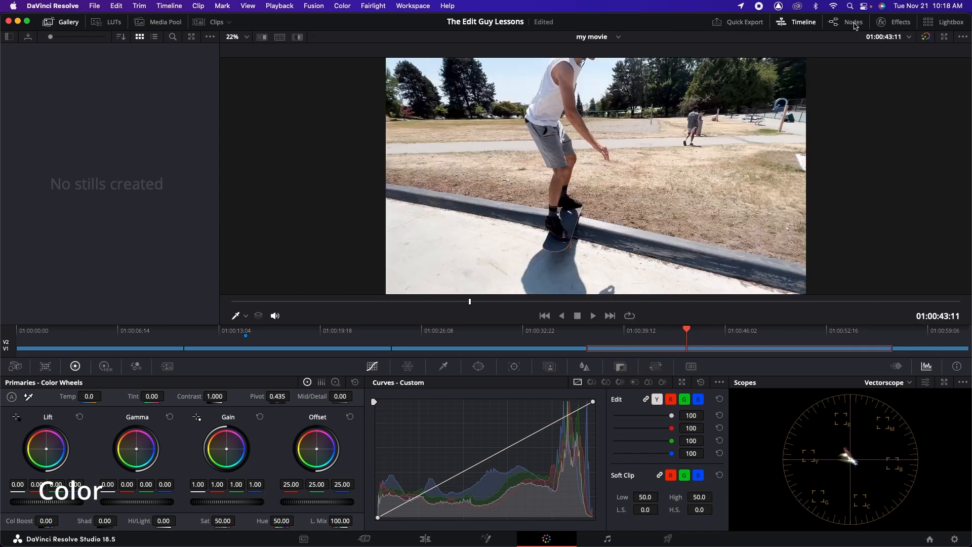
left_click(804, 24)
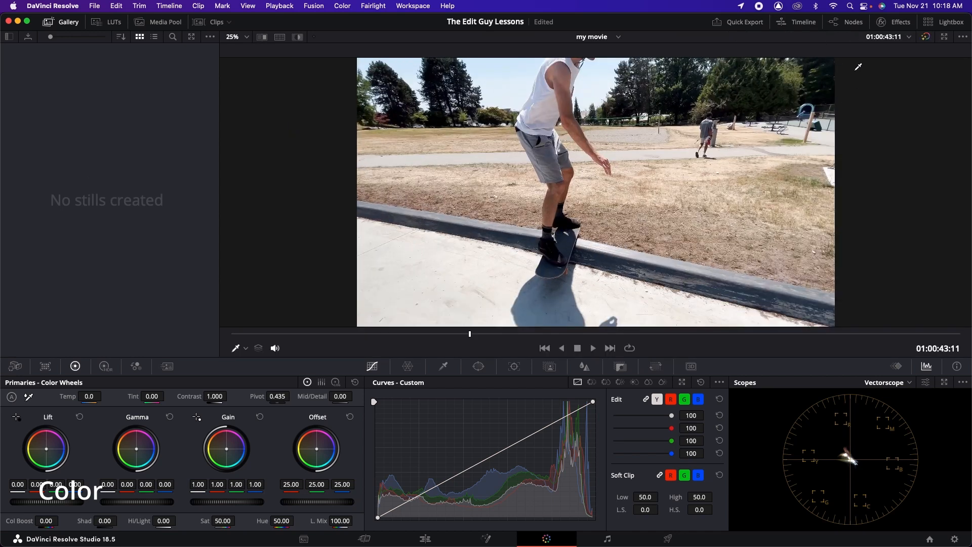
left_click(805, 24)
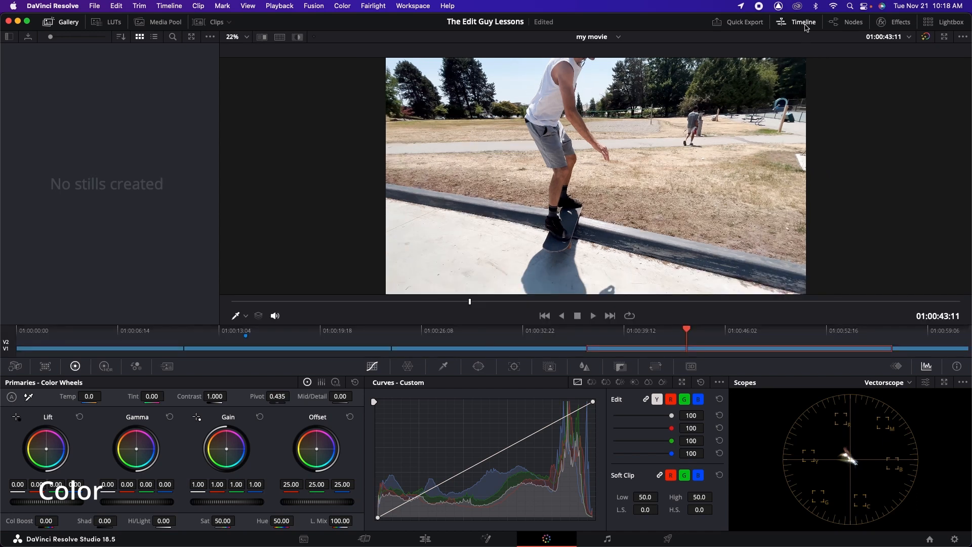
left_click(848, 24)
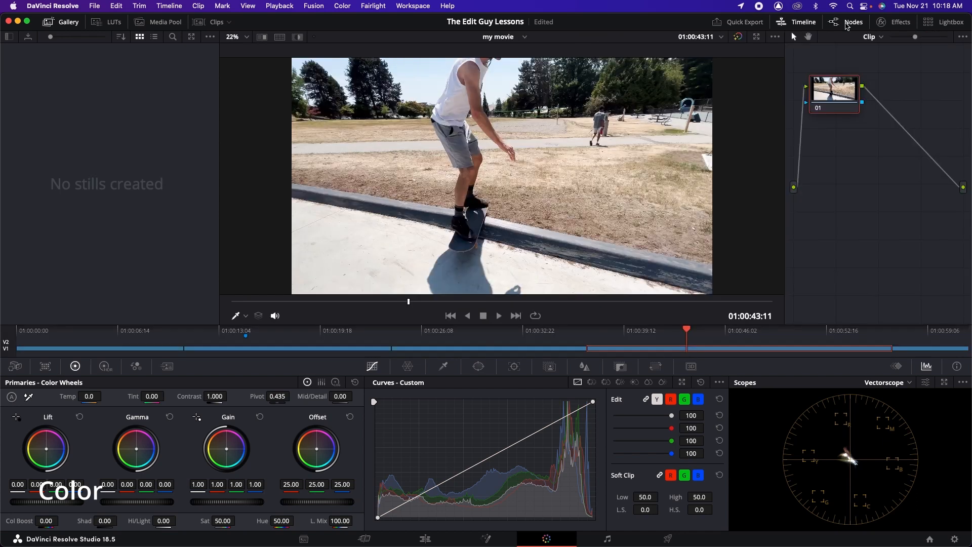
Set the scopes to Waveform and check the grading palettes next to the primary color wheels
left_click(909, 383)
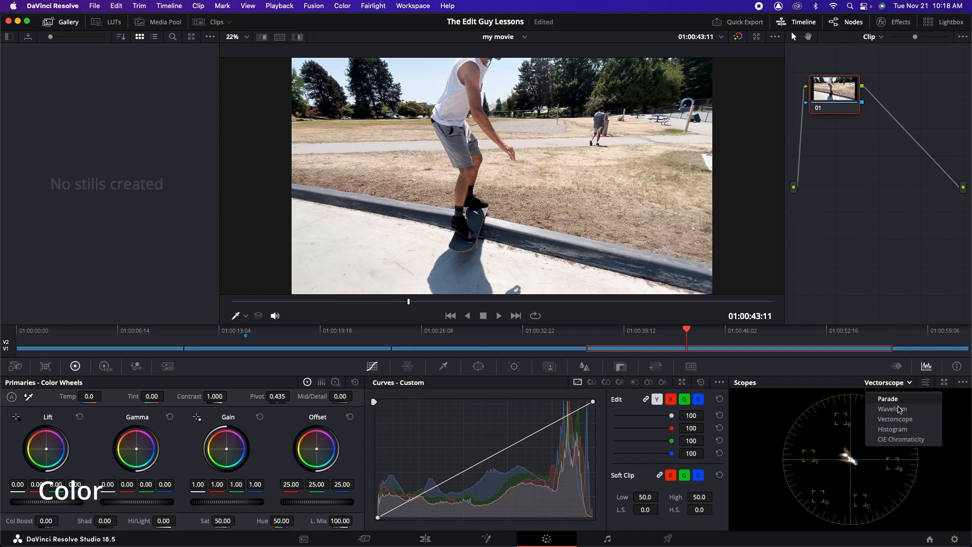
left_click(899, 409)
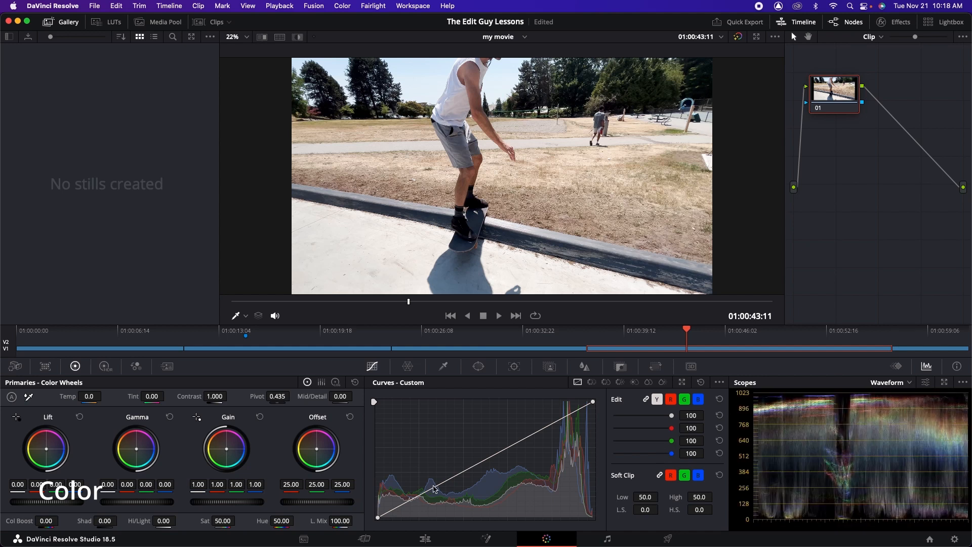
left_click(105, 366)
left_click(75, 367)
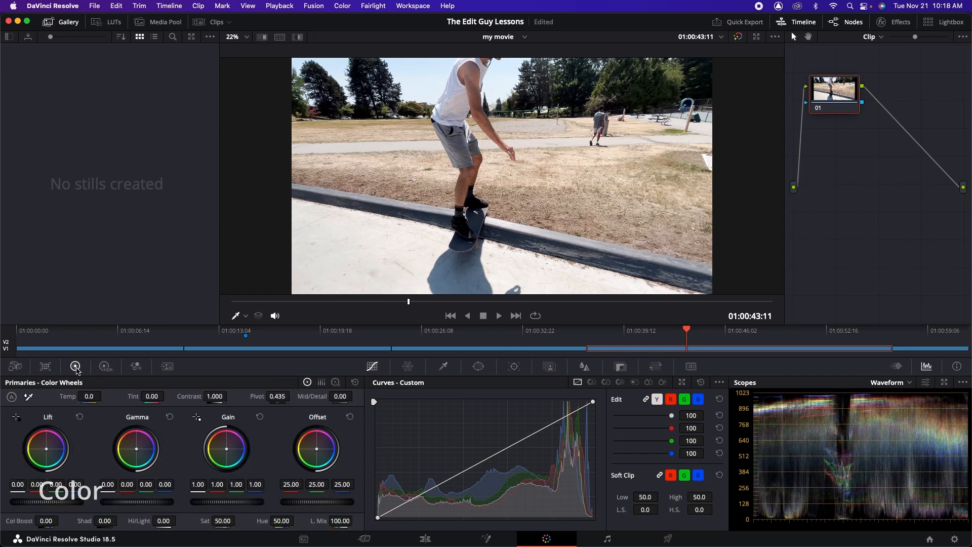
left_click(45, 366)
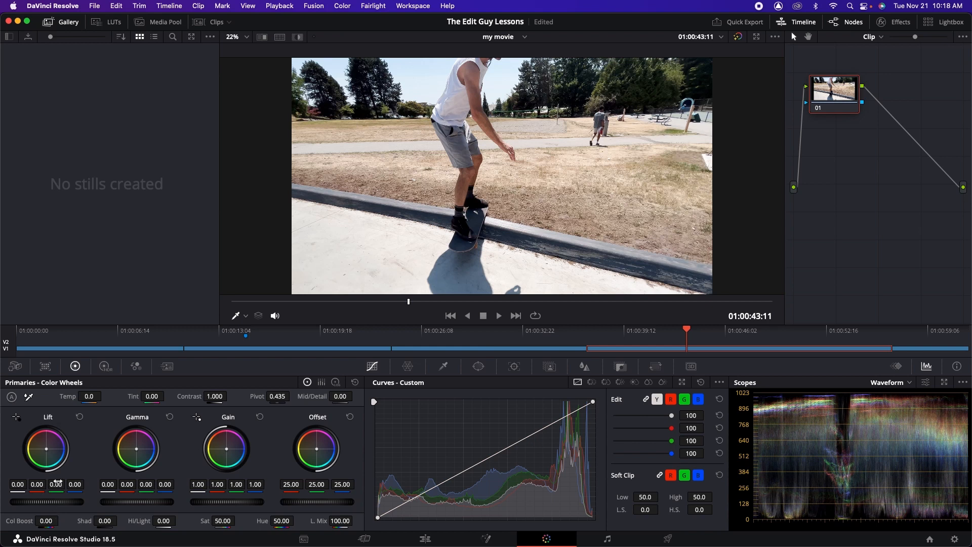
Try Lift at 0.01, Gain at 0.99 and Gamma at -0.01 on the skateboard clip, and reset the node grade
left_click_drag(47, 506, 55, 506)
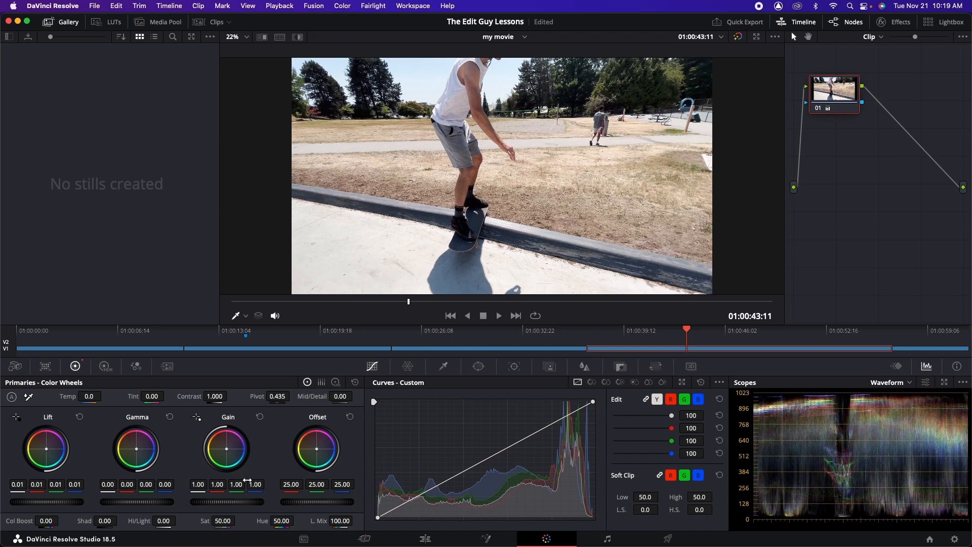
left_click_drag(231, 502, 217, 504)
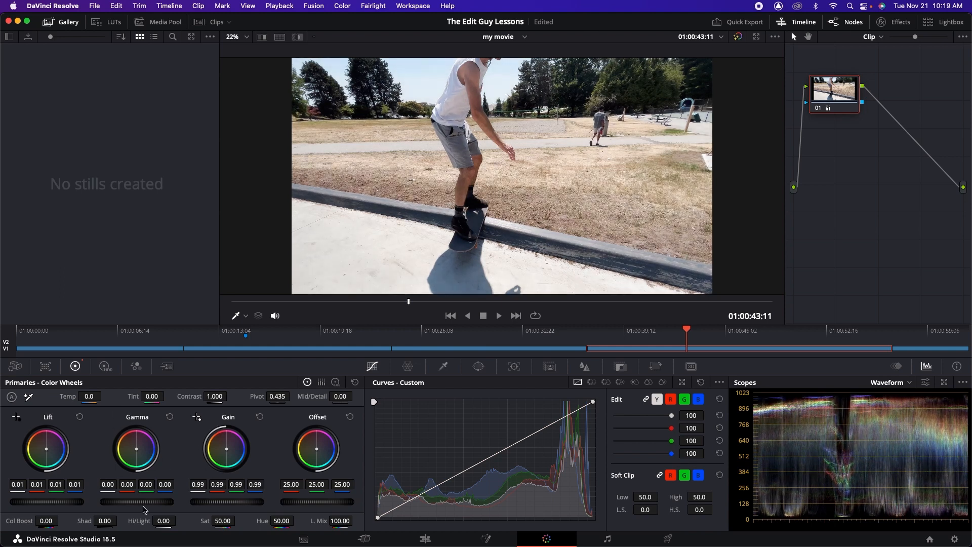
left_click_drag(145, 504, 144, 502)
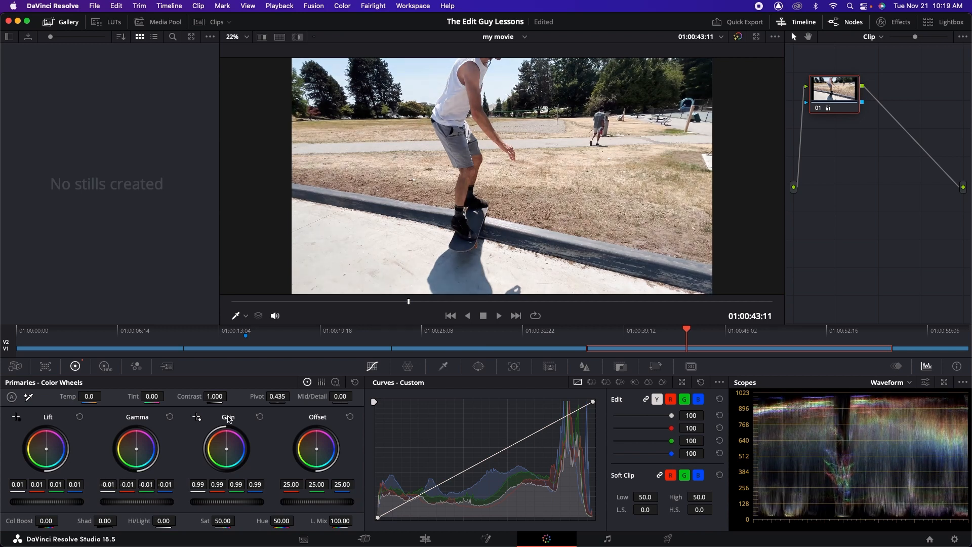
right_click(828, 98)
left_click(856, 104)
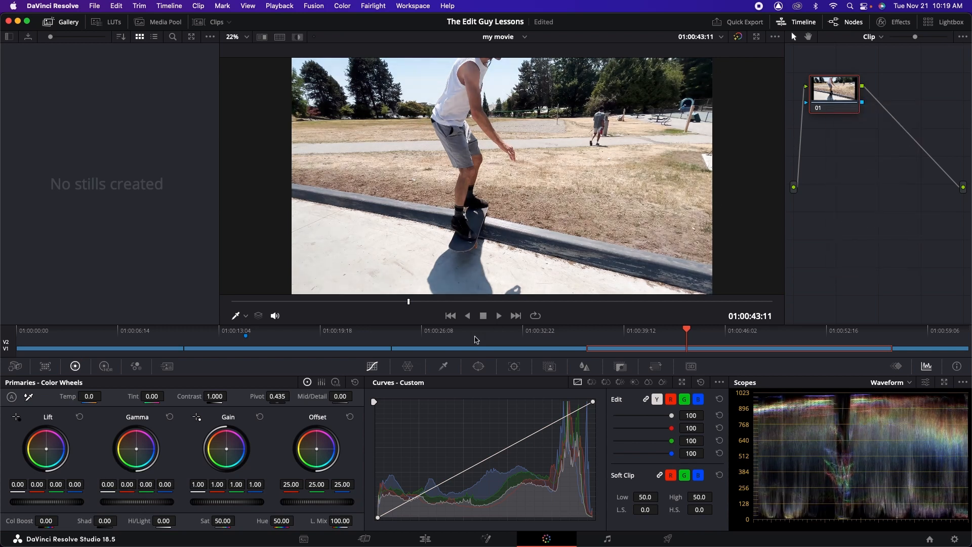
Try a color temperature of 500.0 and a tint of -13.50 on the skateboard clip, and reset the node grade
left_click_drag(90, 397, 147, 399)
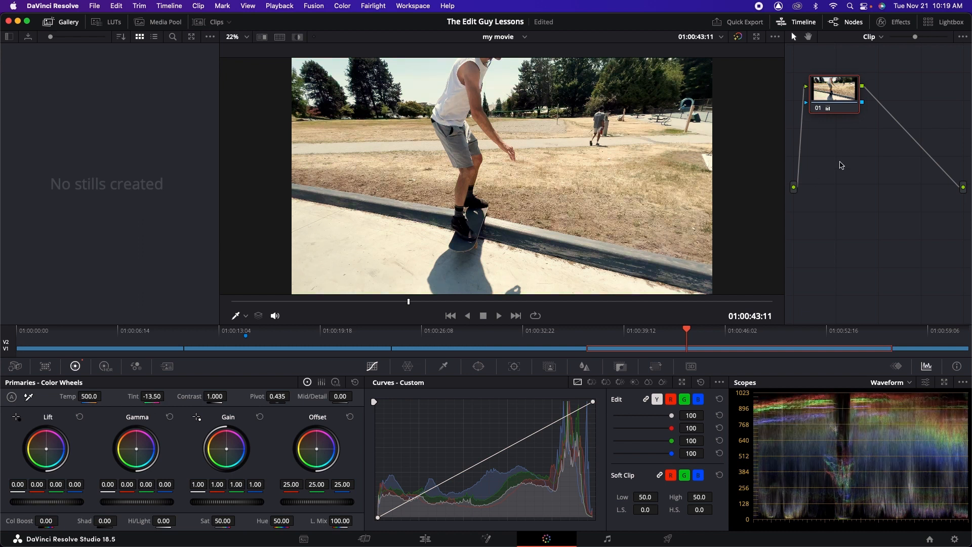
right_click(850, 80)
left_click(881, 95)
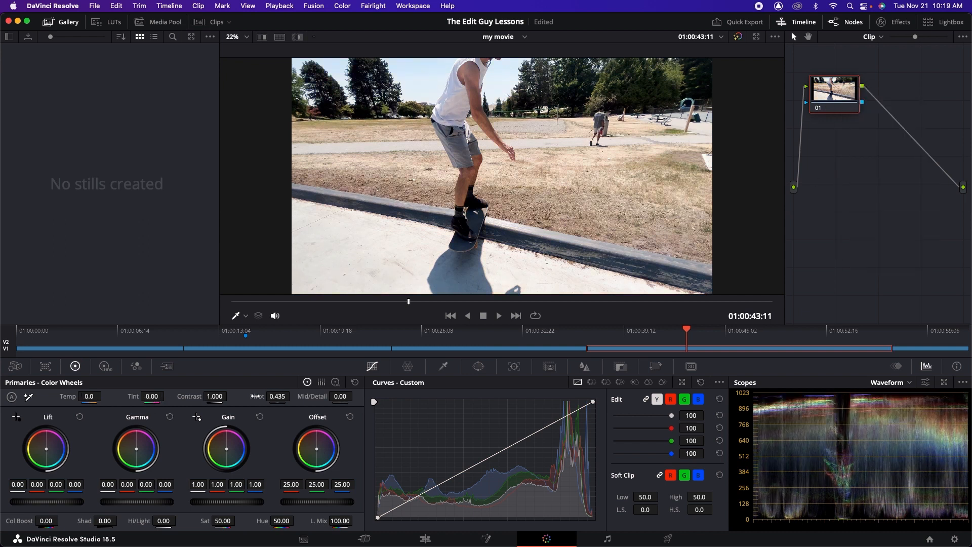
Try a contrast of 1.196 and undo back to the temperature and tint grade, then try Mid/Detail at -100.00 and undo it
left_click_drag(215, 398, 229, 396)
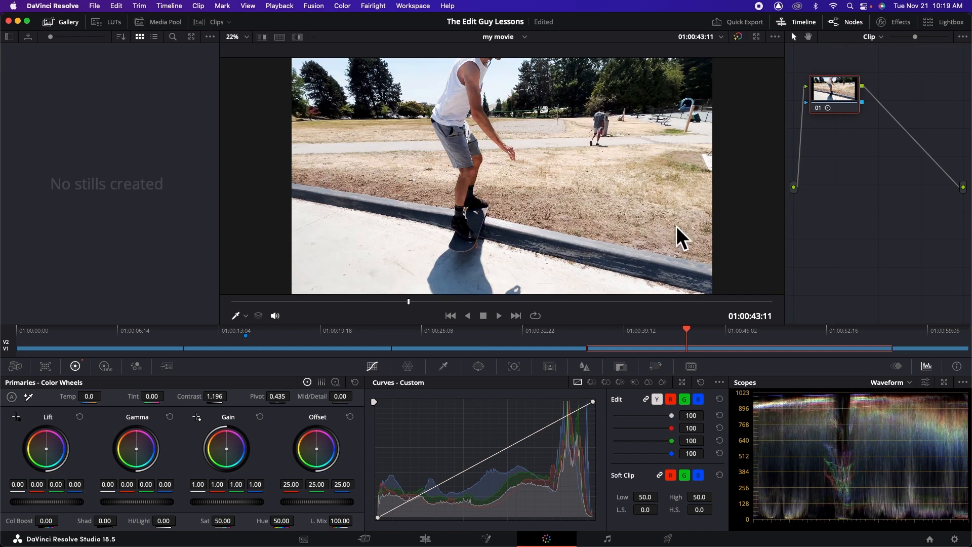
key("super+z")
key("super+z")
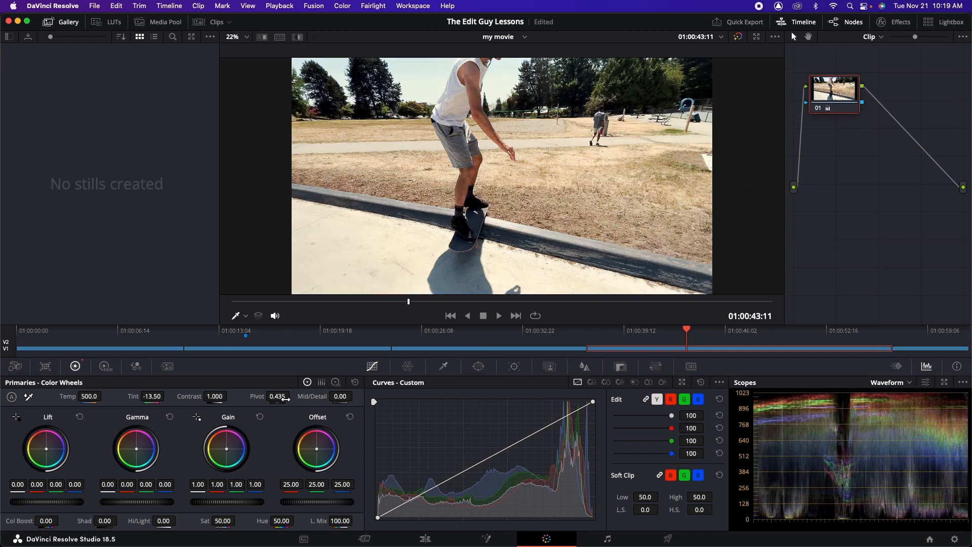
left_click_drag(344, 398, 349, 397)
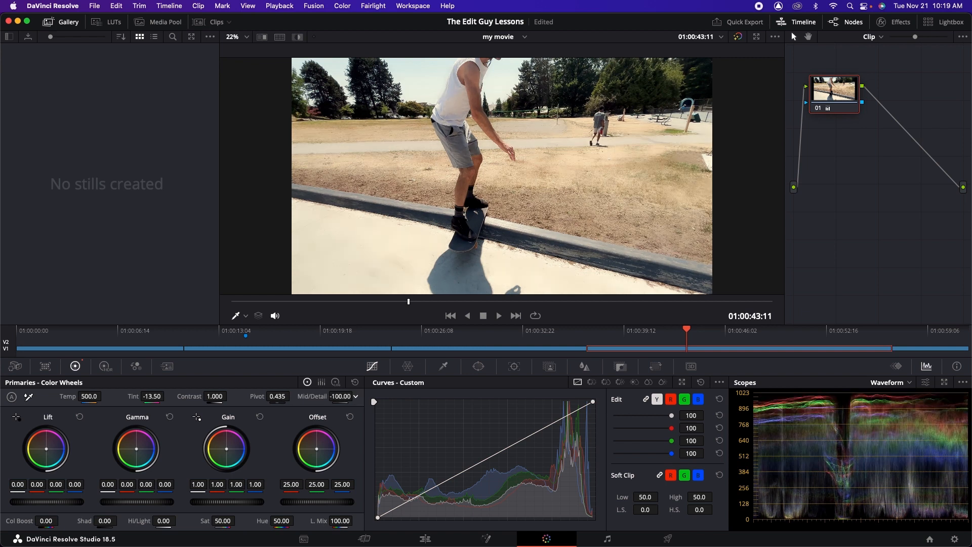
key("super+z")
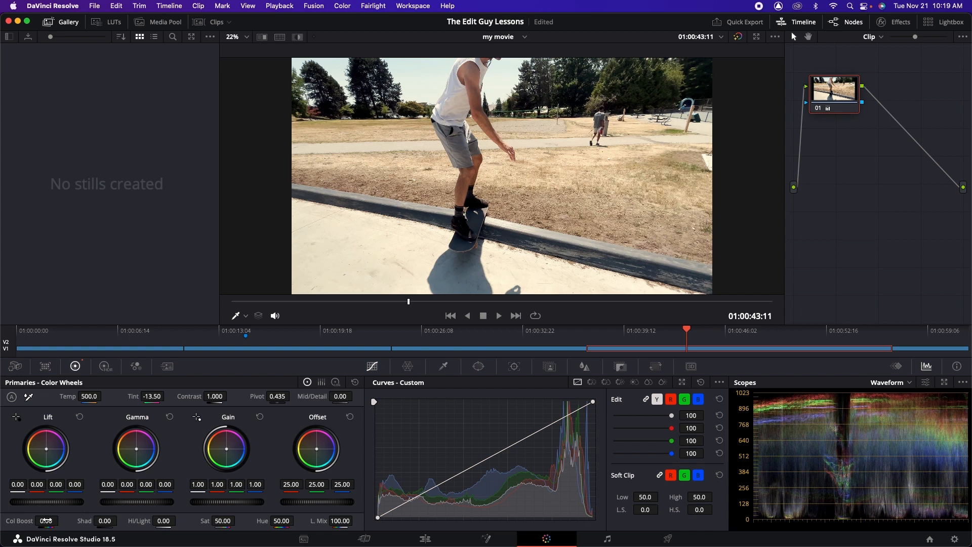
Try a Color Boost of -100.00 and undo it, then try shadows at -100.00 and a changed highlights value
left_click_drag(47, 521, 10, 521)
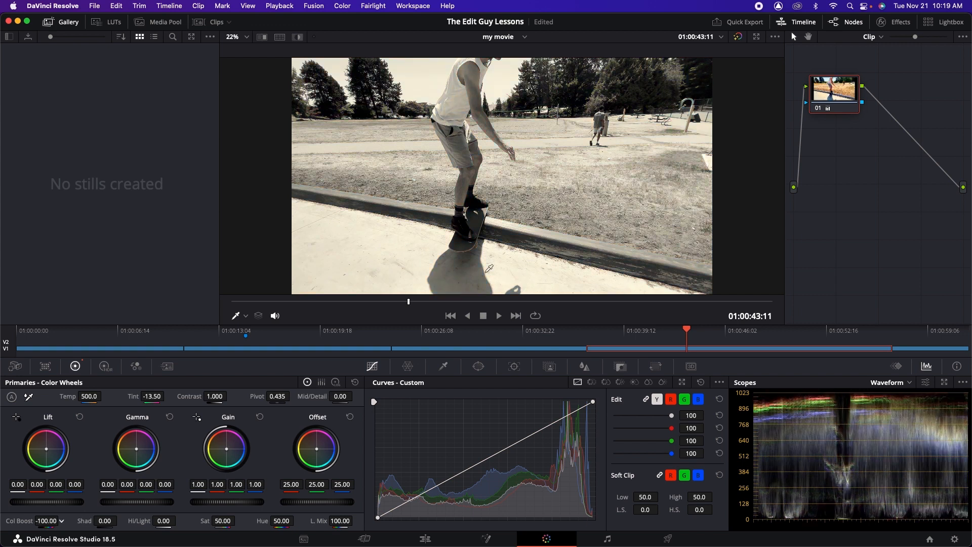
key("super+z")
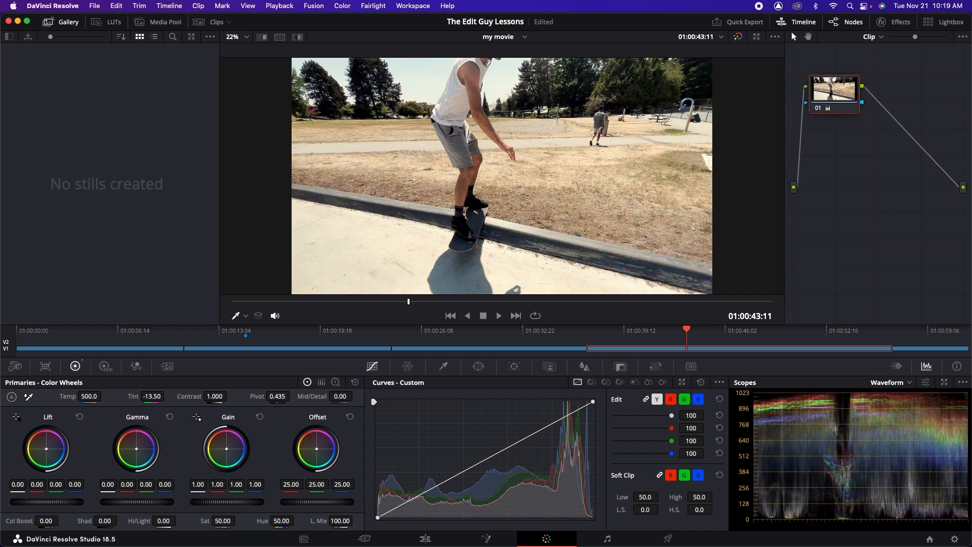
left_click_drag(103, 521, 79, 521)
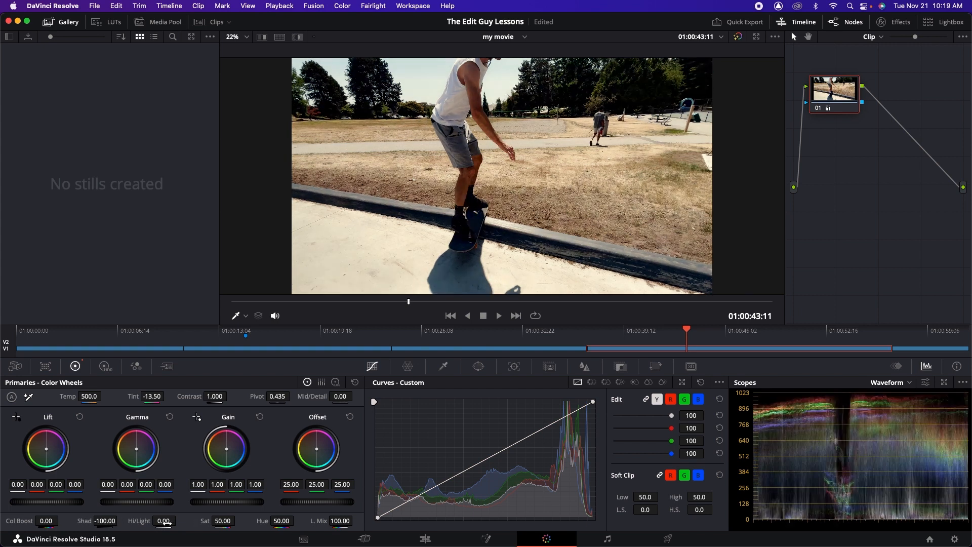
left_click_drag(163, 521, 222, 522)
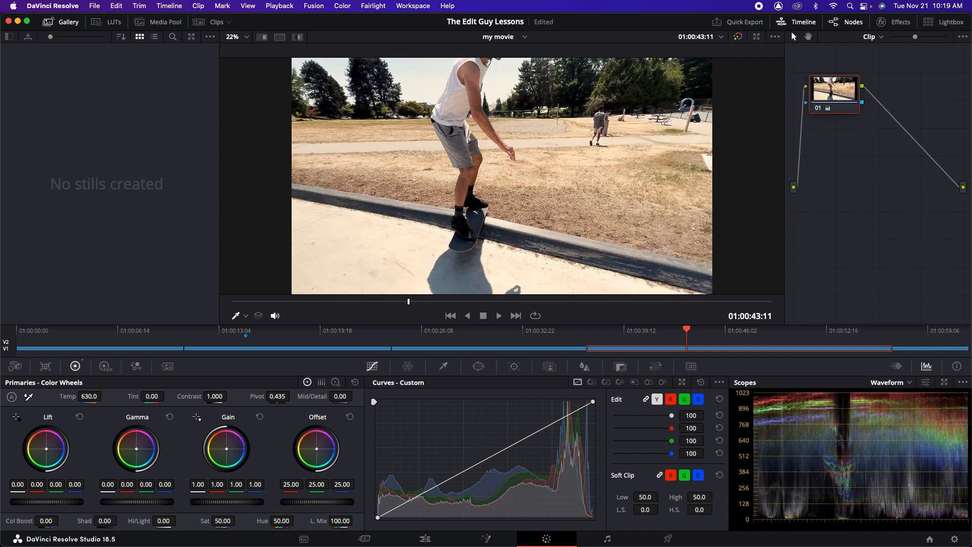
Try changing the clip's saturation and hue, undoing each change
mouse_move(223, 520)
left_mouse_down()
mouse_move(249, 521)
mouse_move(221, 523)
left_mouse_up()
key("super+z")
left_click_drag(297, 520, 307, 521)
key("super+z")
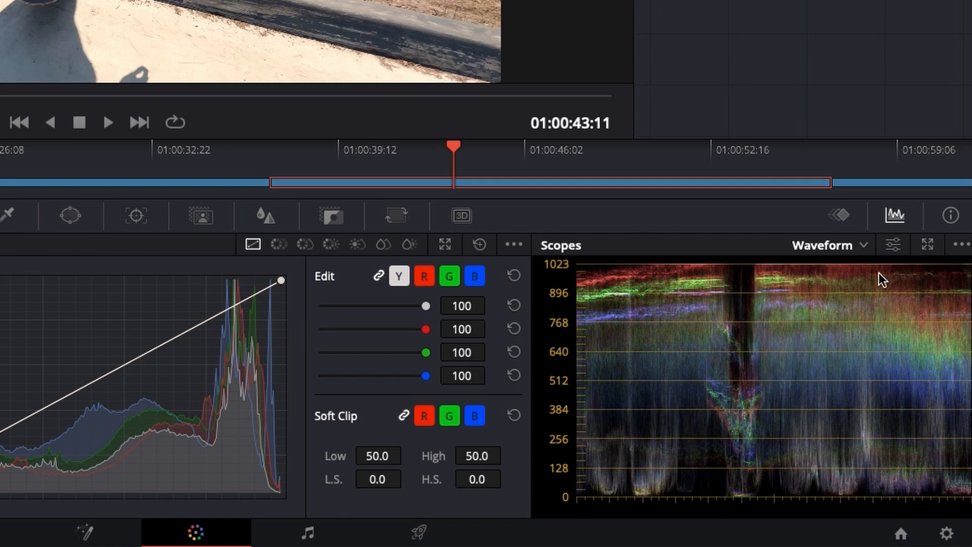
Set the scopes to Vectorscope and turn on its skin tone indicator
left_click(863, 247)
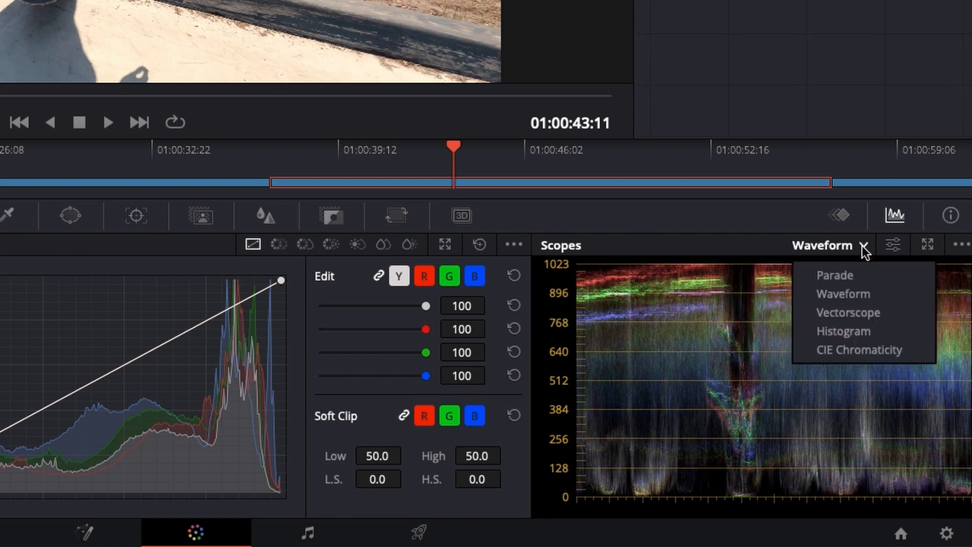
left_click(863, 317)
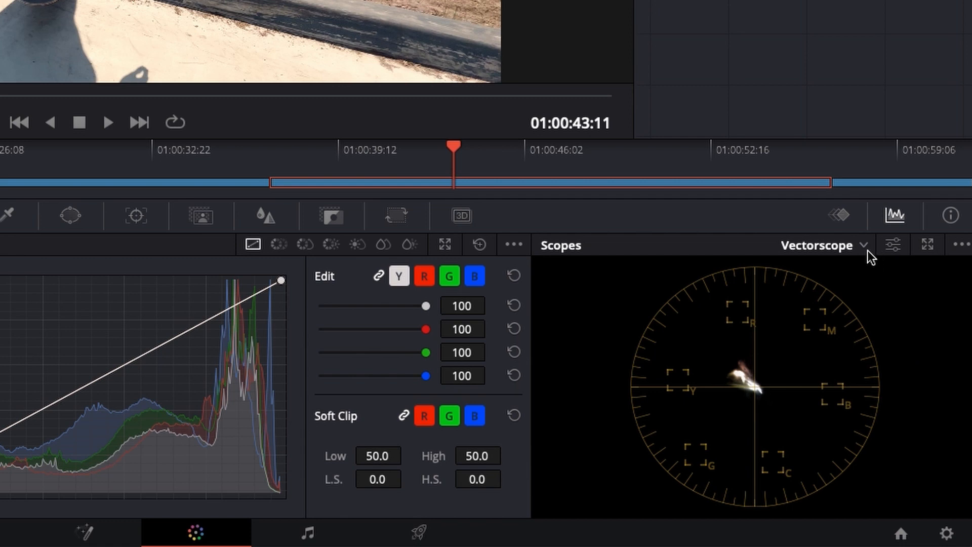
left_click(893, 245)
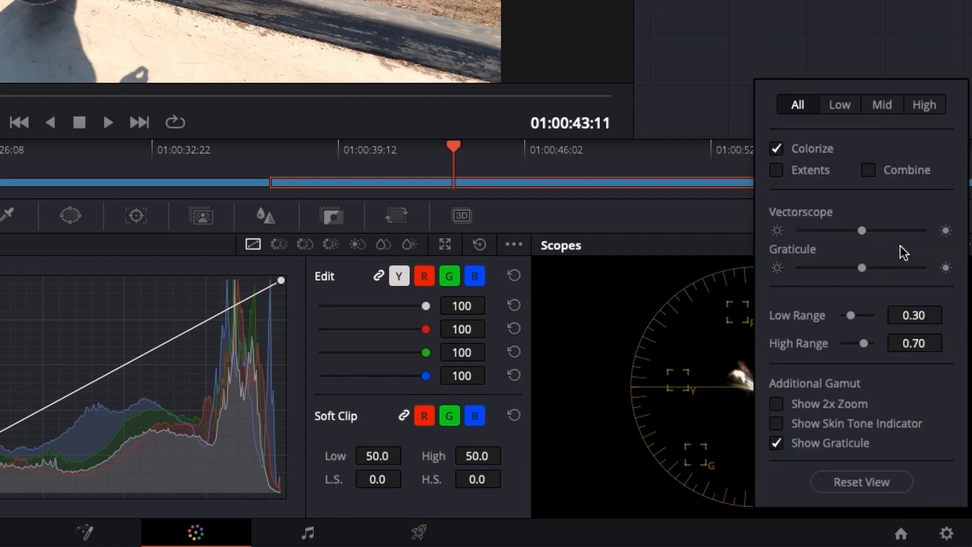
left_click(778, 423)
left_click(707, 363)
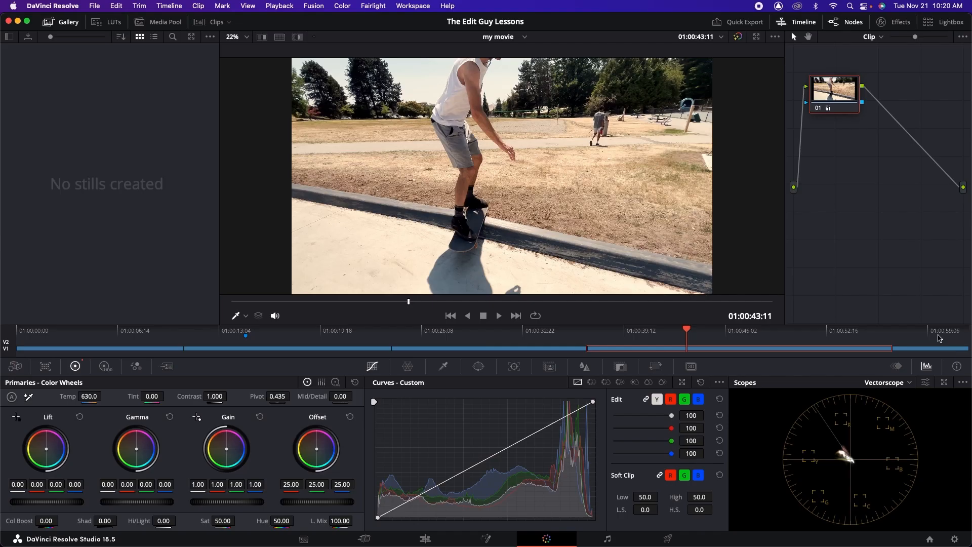
On the last clip in the timeline, try shifting the Gain and Gamma color wheels, and reset the node grade
left_click(938, 339)
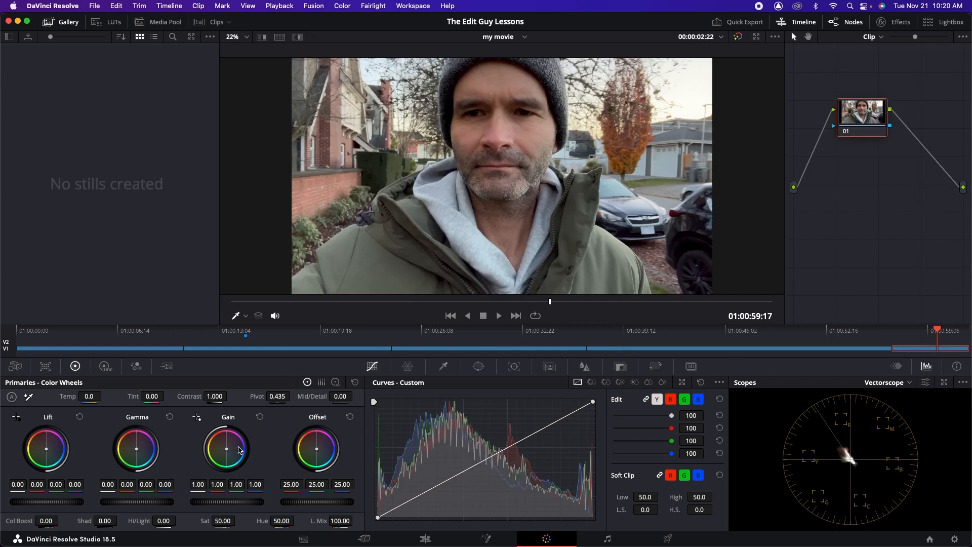
left_click_drag(226, 448, 225, 447)
key("super+z")
left_click_drag(137, 450, 136, 449)
double_click(136, 450)
left_click_drag(228, 452, 221, 451)
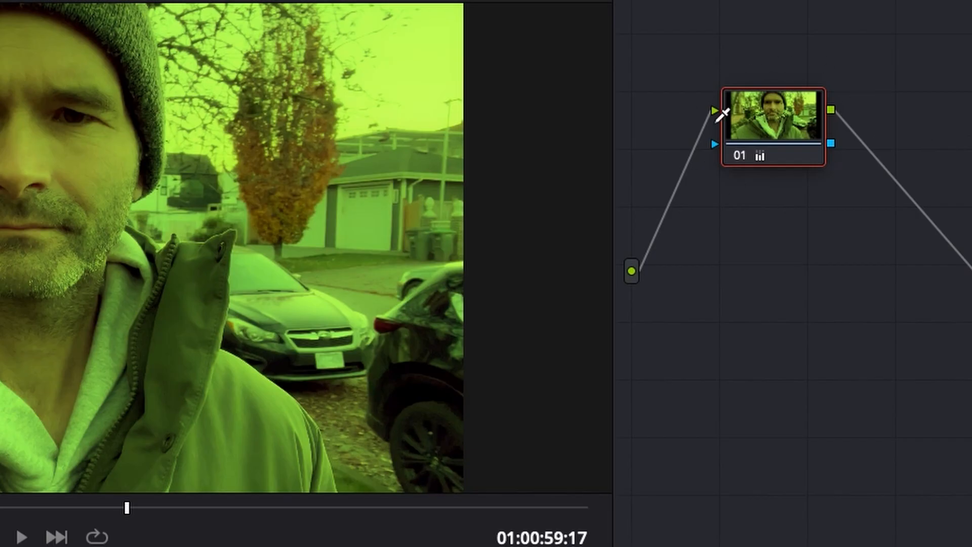
right_click(784, 123)
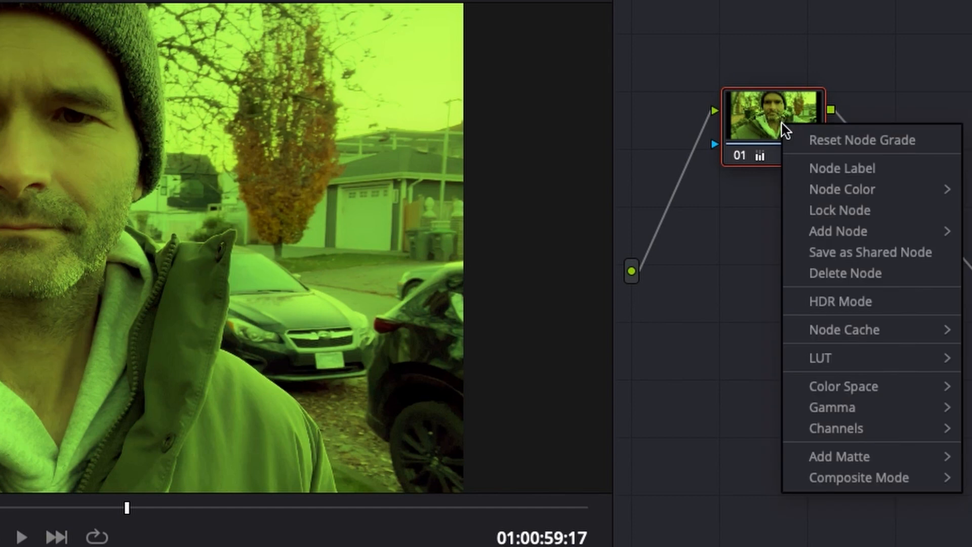
left_click(863, 140)
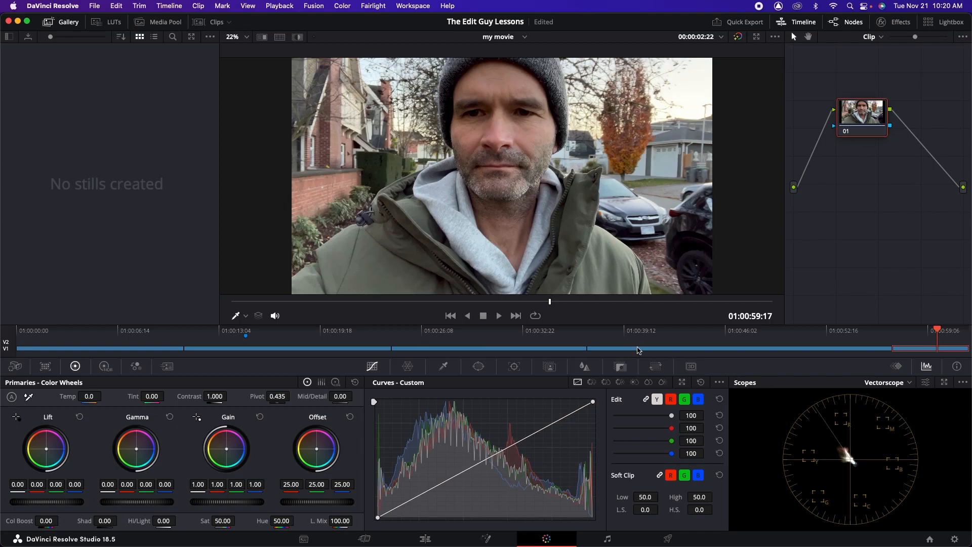
Return to the skateboard clip at 01:00:40:11, try shifting the Gamma color balance and master level, and reset the node grade
left_click(638, 349)
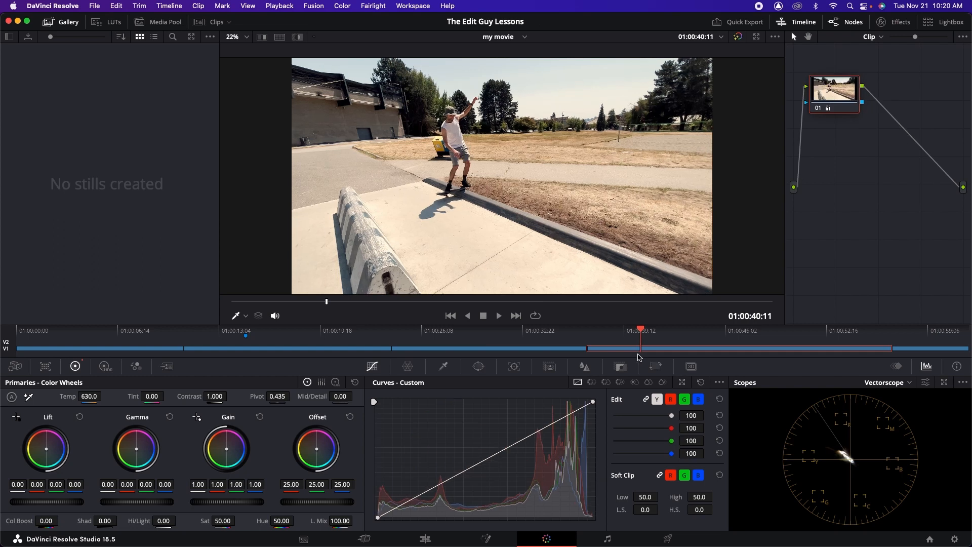
left_click_drag(137, 449, 155, 450)
left_click_drag(145, 505, 113, 504)
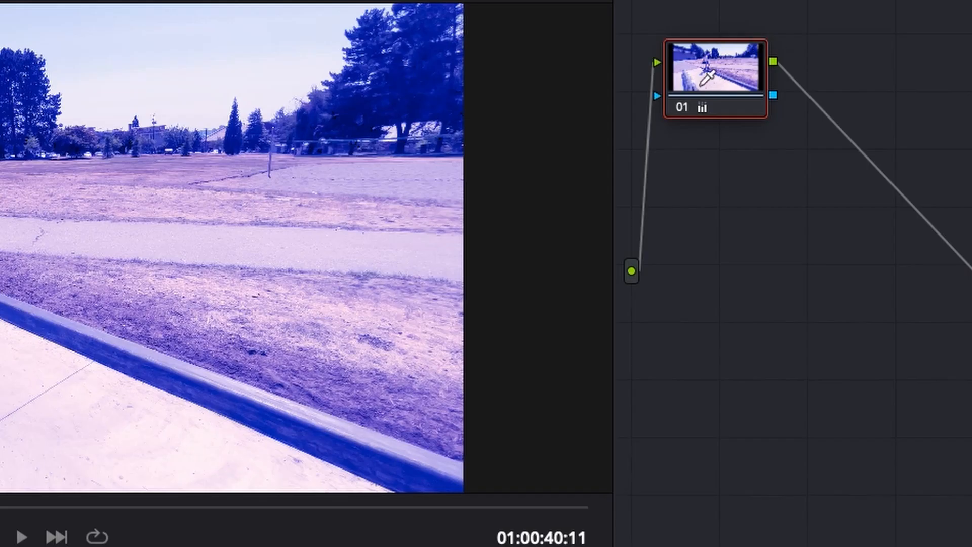
right_click(833, 99)
left_click(761, 104)
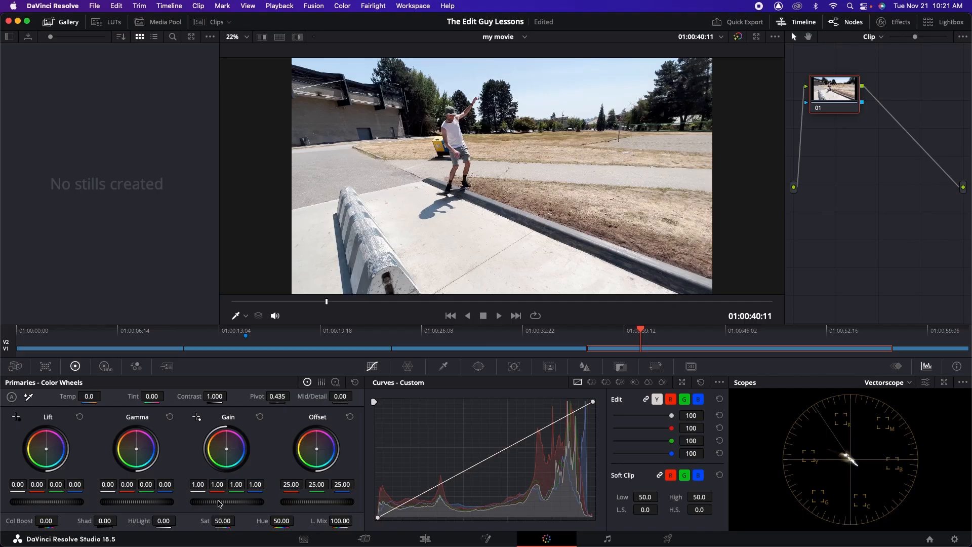
Try pulling the midpoint of the skateboard clip's custom curve down to darken the image, and reset the node grade
left_click_drag(486, 459, 522, 504)
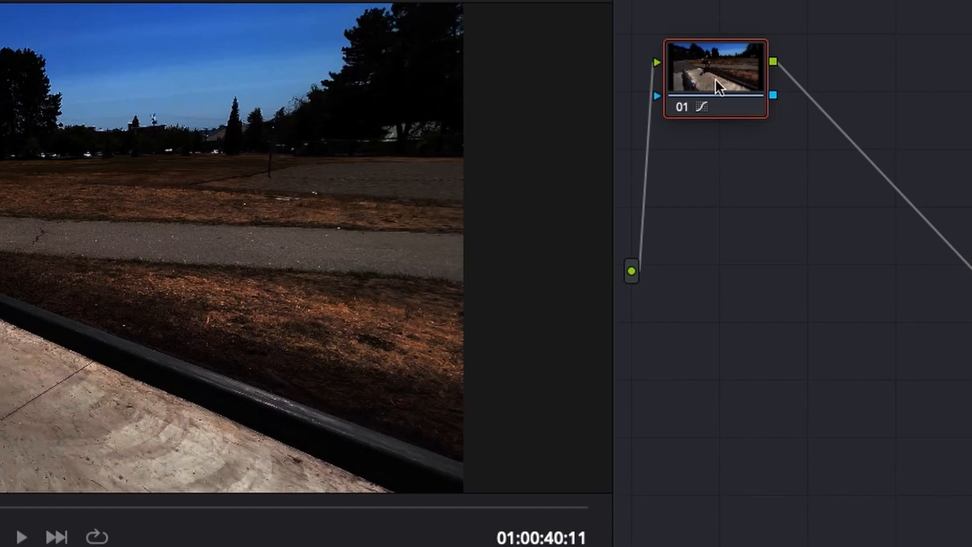
right_click(836, 95)
left_click(800, 98)
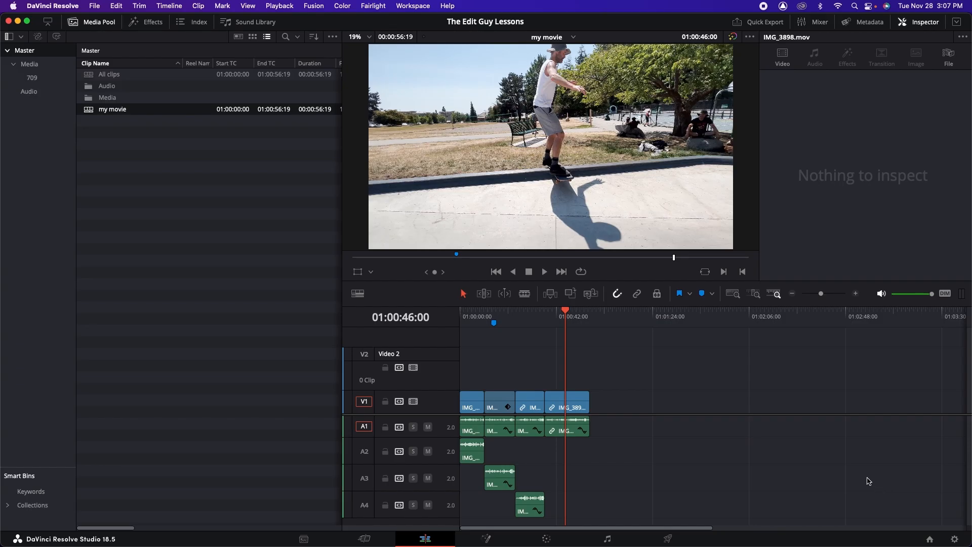
Switch to the Fairlight page and look through the audio clips by moving the playhead to different points of the timeline
left_click(608, 540)
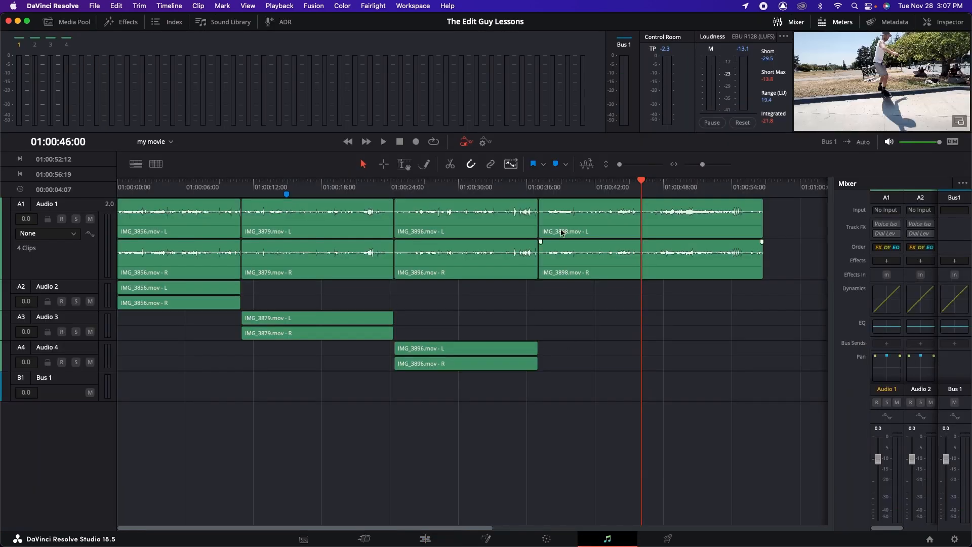
left_click(465, 187)
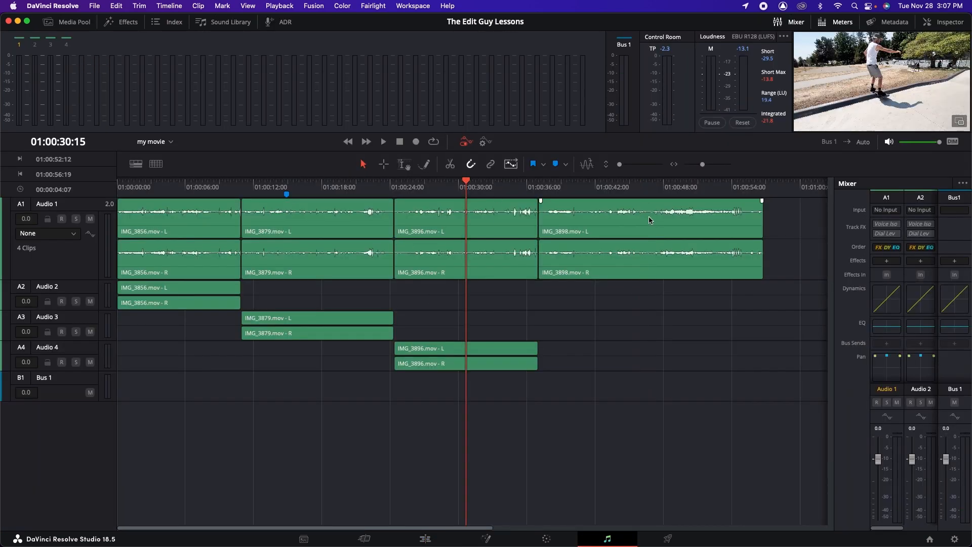
left_click(659, 192)
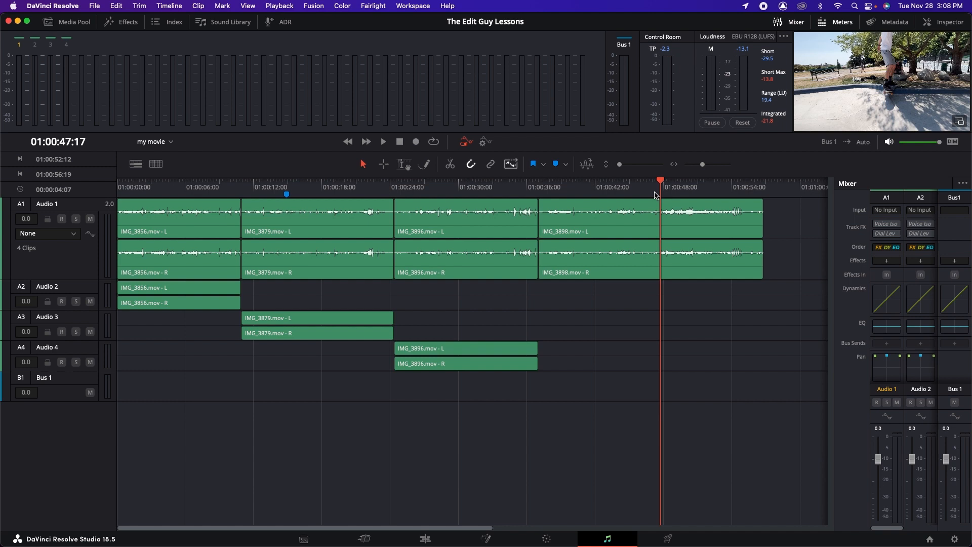
left_click(490, 193)
left_click(705, 192)
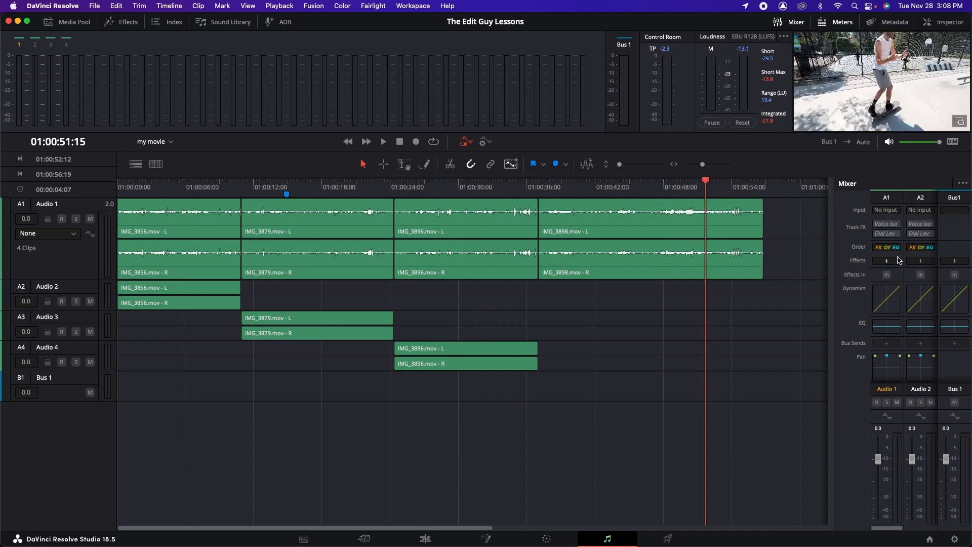
left_click(773, 191)
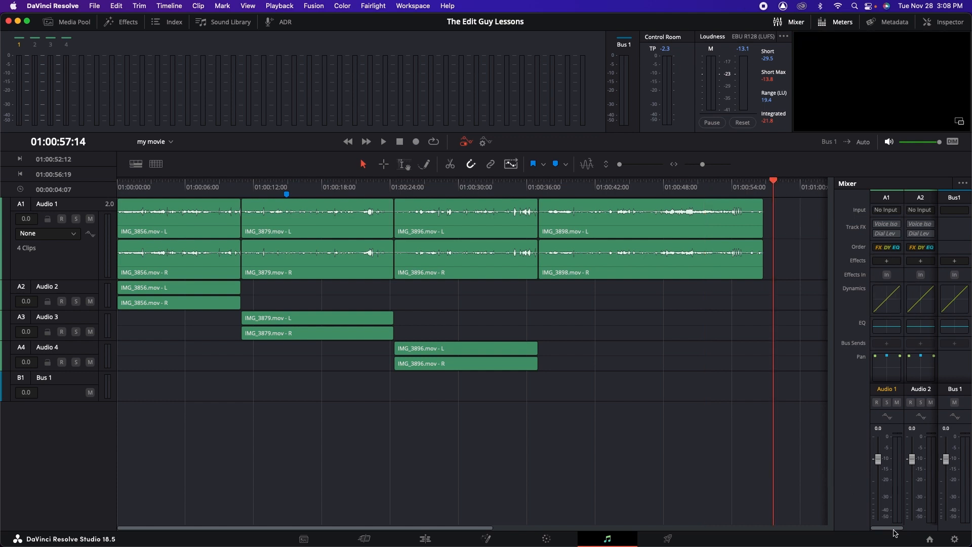
Look over the mixer channels and show the available effect categories for the Audio 1 track
left_click_drag(893, 528, 857, 526)
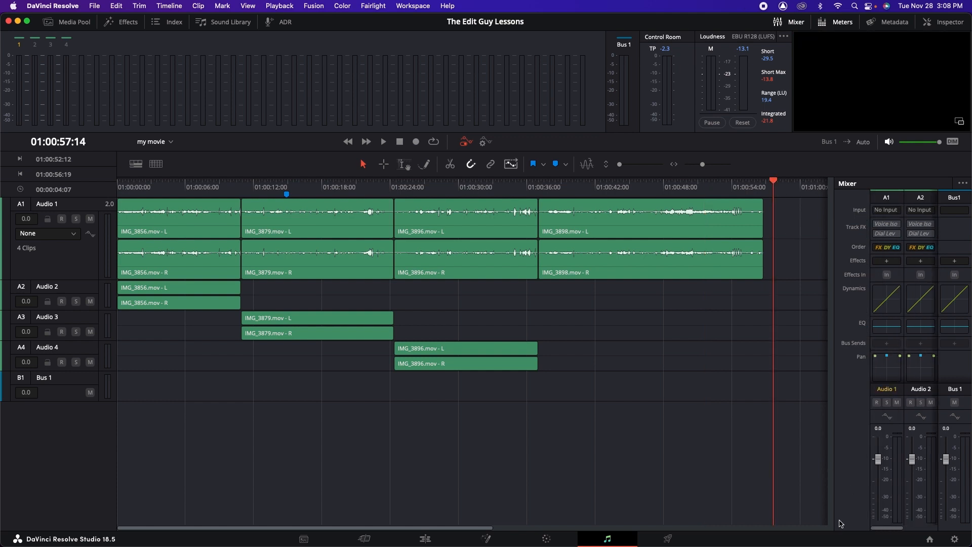
left_click(889, 263)
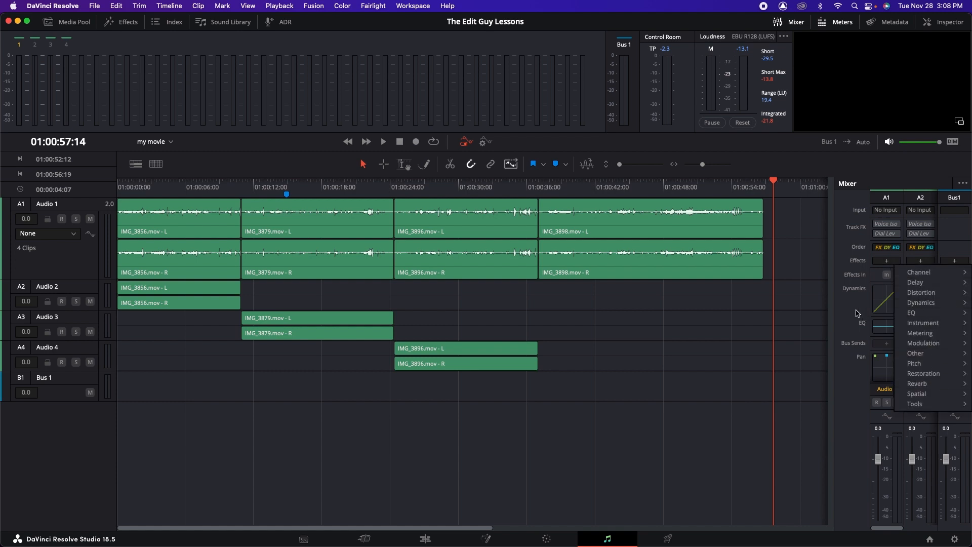
Open the Dynamics settings of the Audio 1 track, look over the expander, compressor and limiter controls, and close them
left_click(887, 304)
double_click(887, 304)
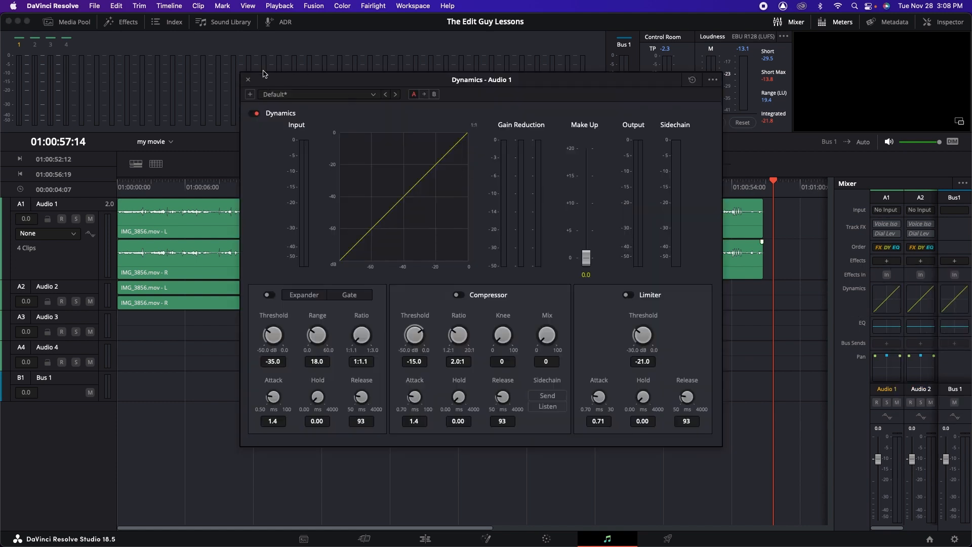
left_click(249, 80)
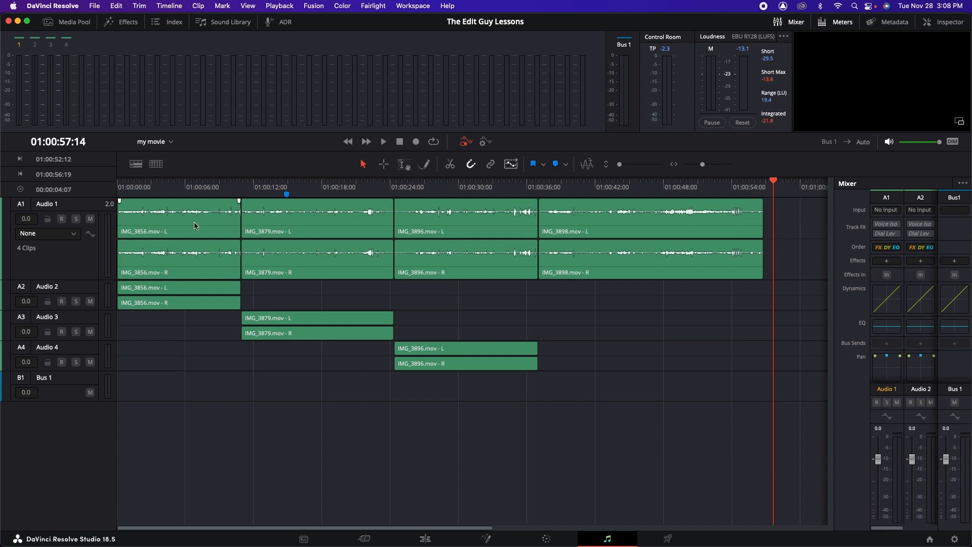
Highlight the IMG_3898, IMG_3896 and IMG_3879 clips on Audio 1 in turn, clear the selection, and return the playhead to the timeline start
left_click(689, 227)
left_click(501, 232)
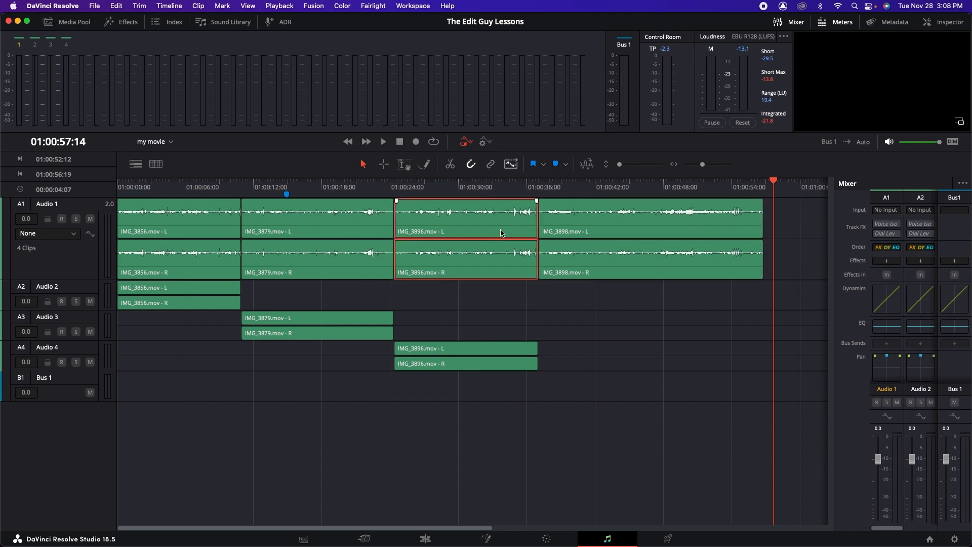
left_click(357, 246)
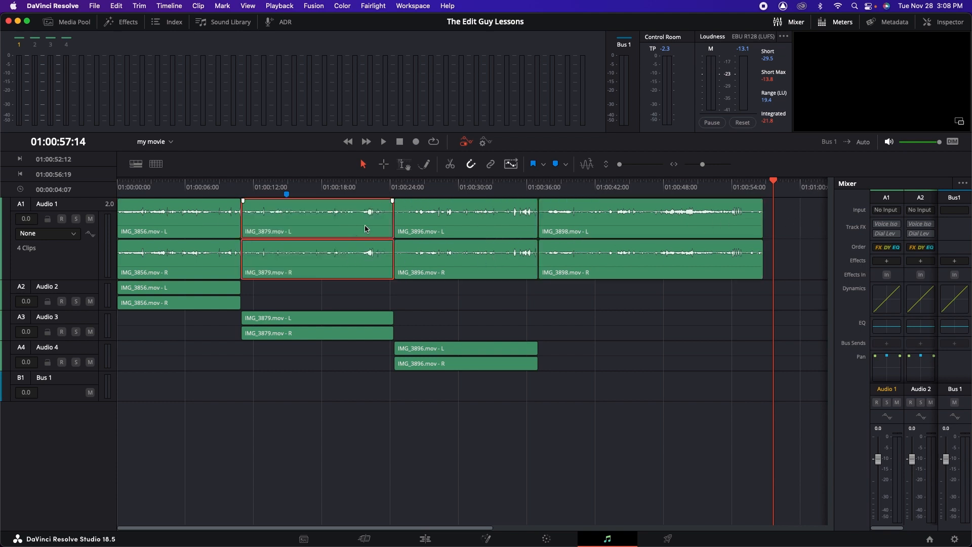
left_click(590, 328)
key("Home")
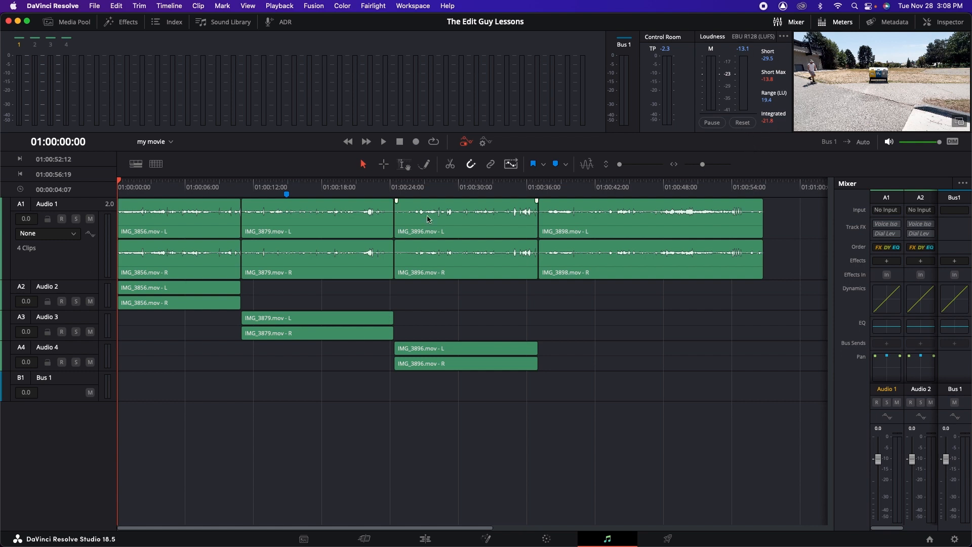
Play the timeline from 01:00:05:08 for a few seconds to check the Bus 1, Control Room and Loudness meters
left_click(178, 189)
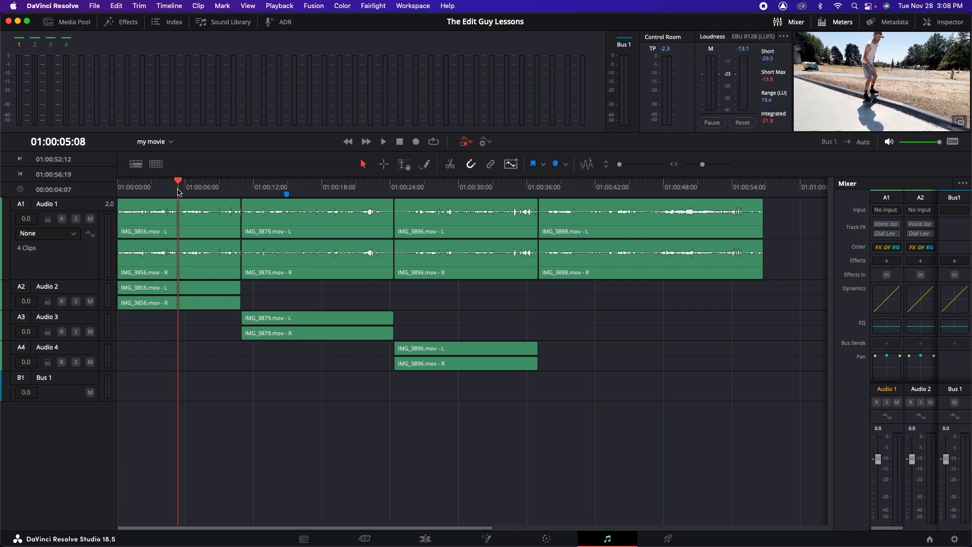
key("space")
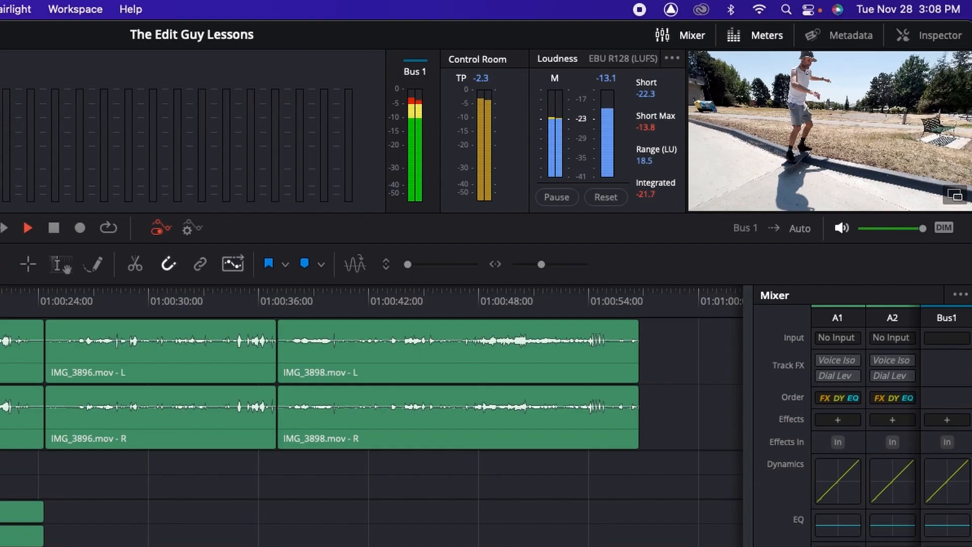
key("space")
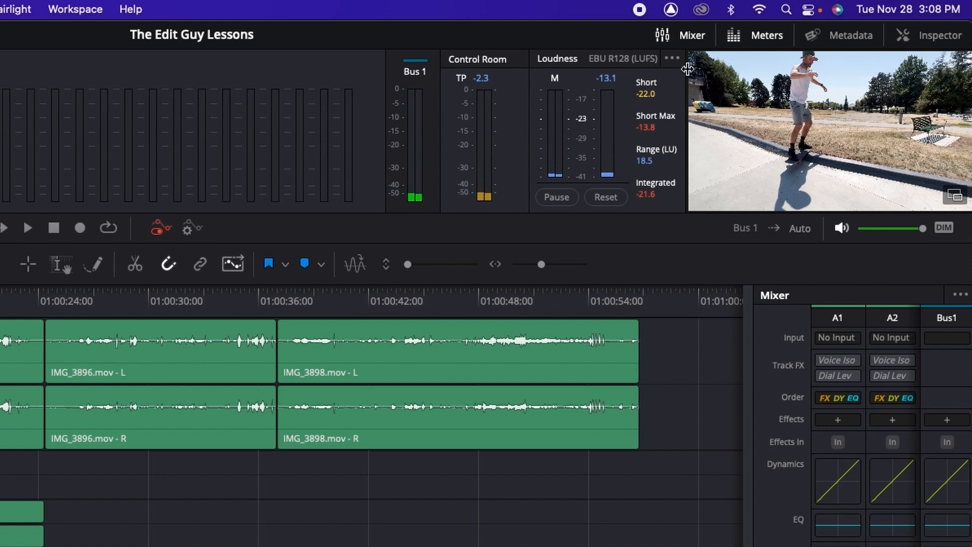
View the available loudness standards, keep EBU R128, and play a further stretch to check the integrated loudness
left_click(672, 58)
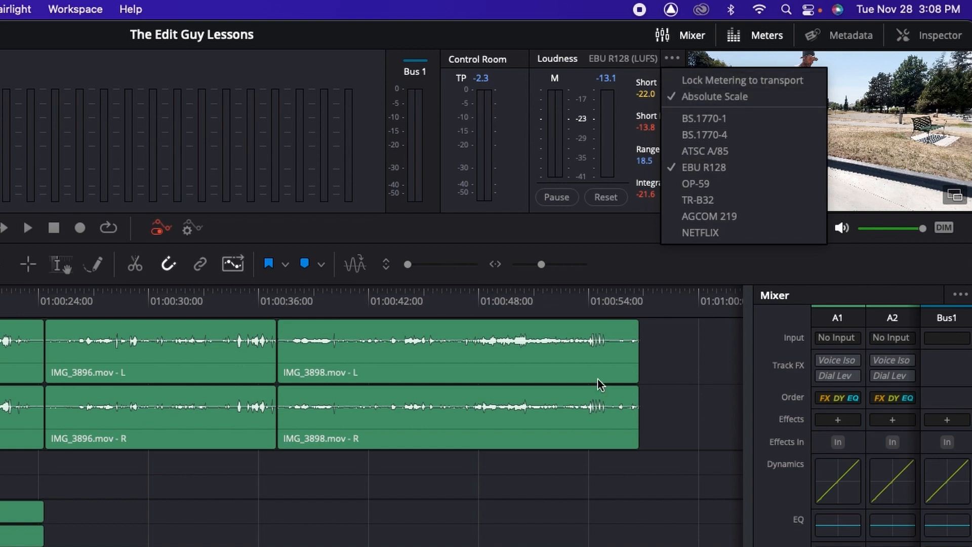
left_click(588, 398)
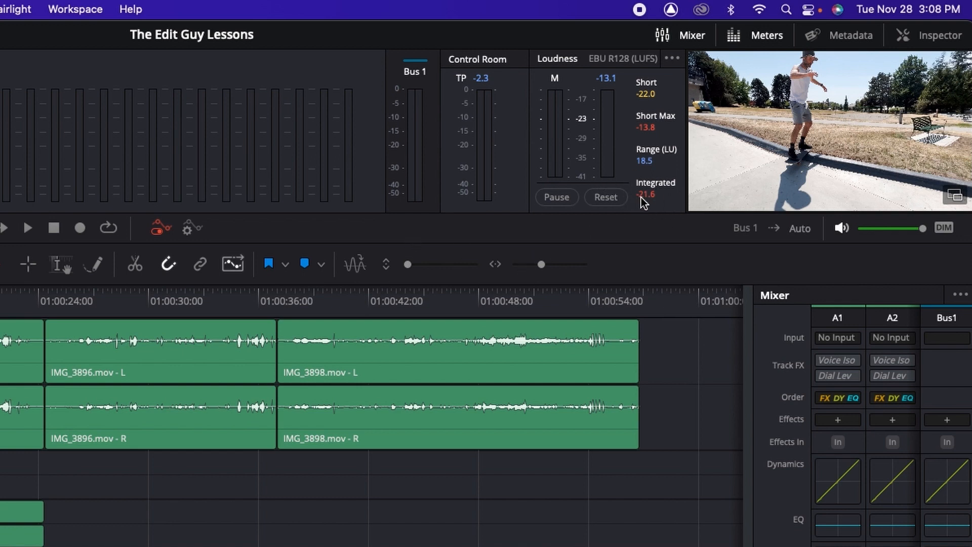
key("space")
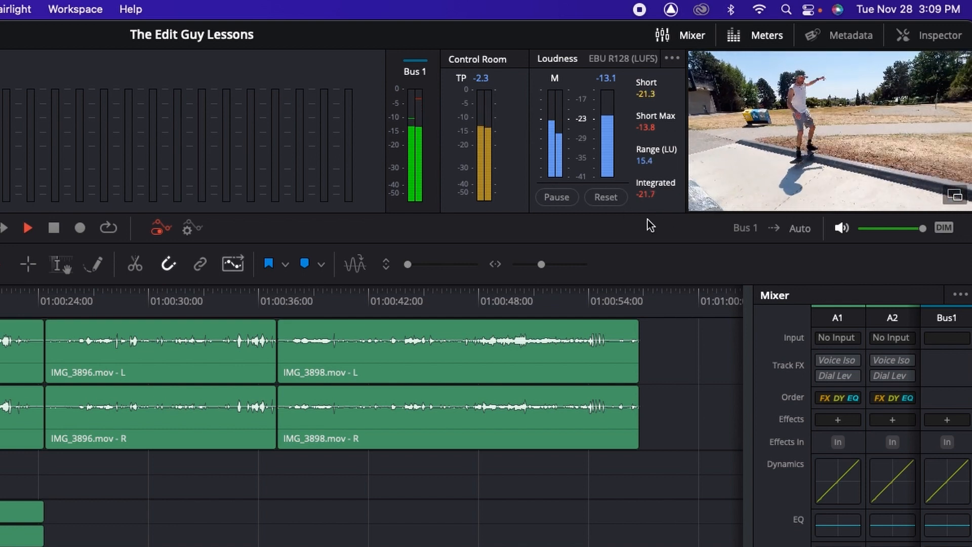
key("space")
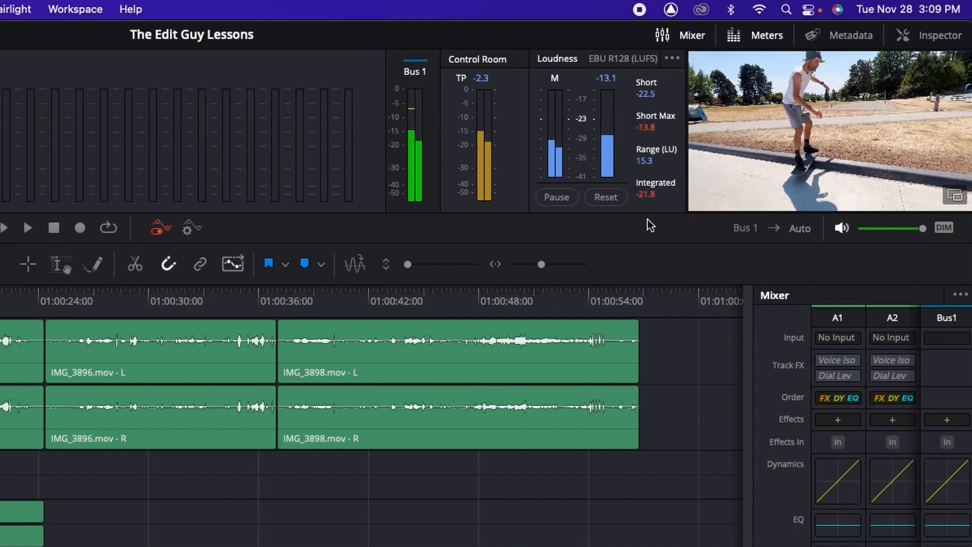
Go to the Deliver page, enable video export, and set the format to MP4
left_click(376, 297)
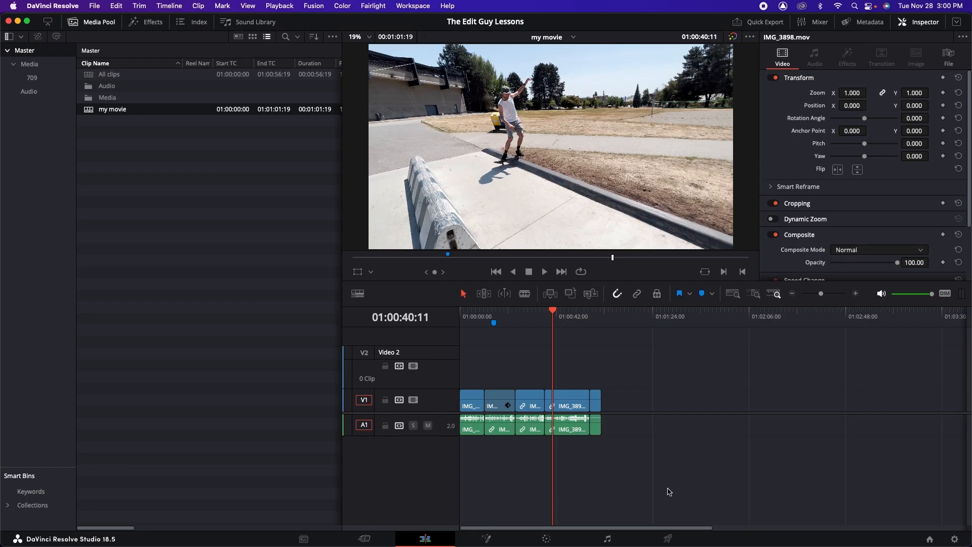
left_click(668, 540)
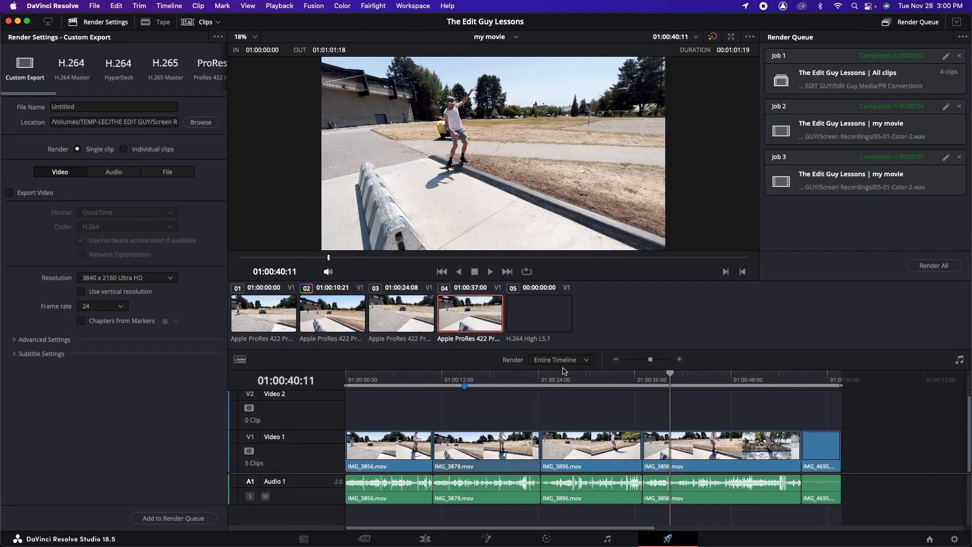
left_click(12, 196)
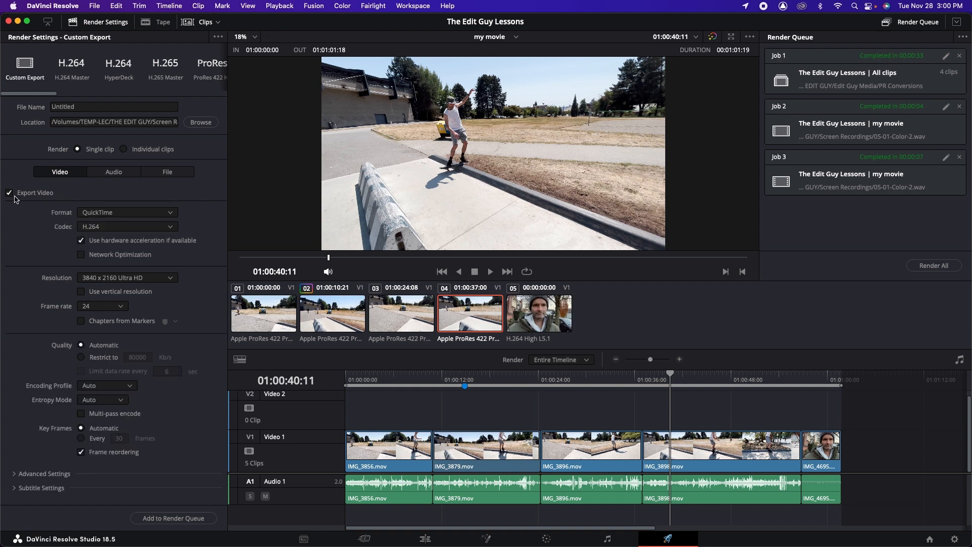
left_click(138, 215)
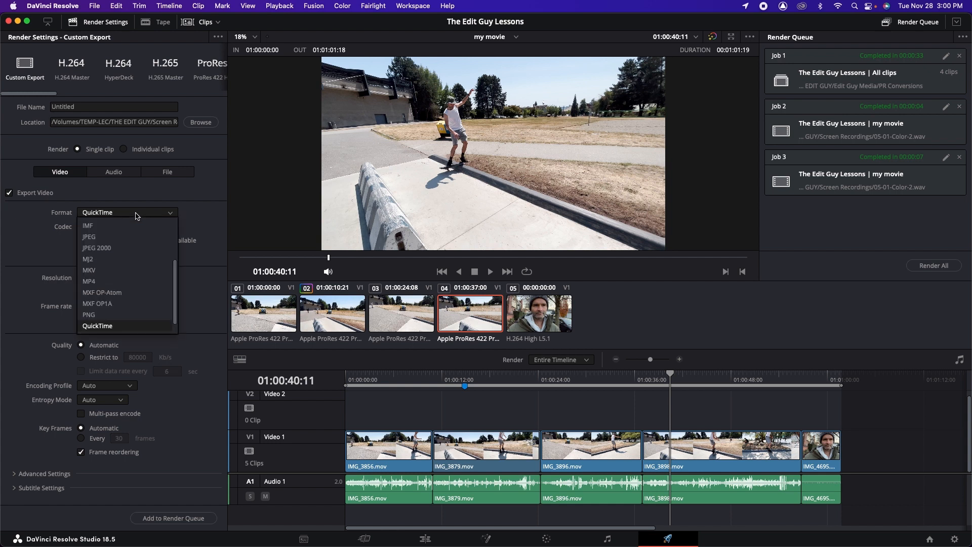
left_click(87, 282)
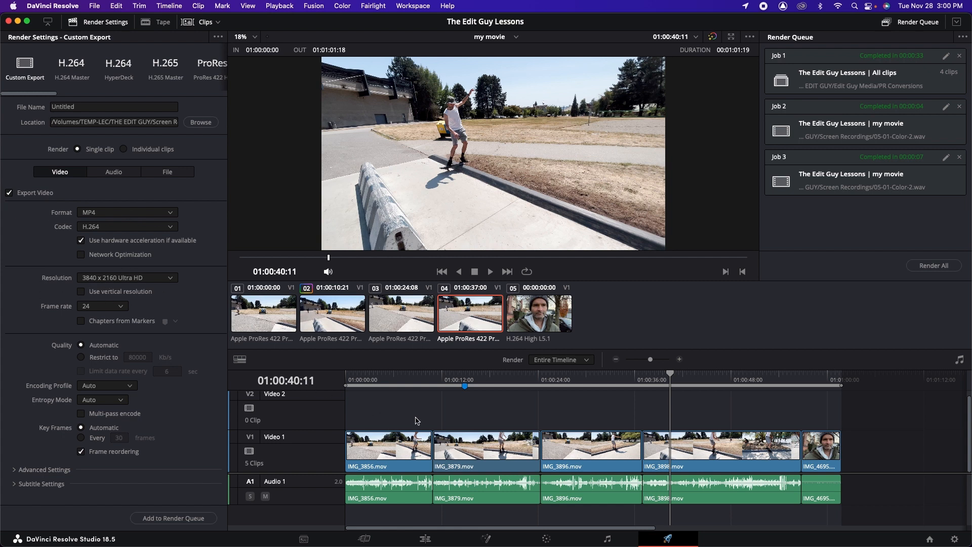
Look over the available export resolutions, keep 3840 x 2160 Ultra HD, and review the audio export settings
left_click(142, 283)
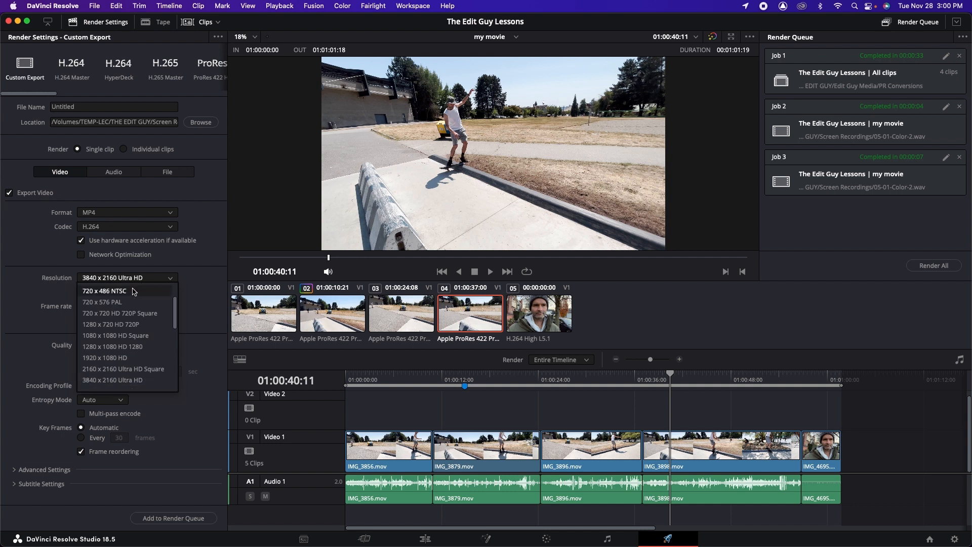
left_click(40, 291)
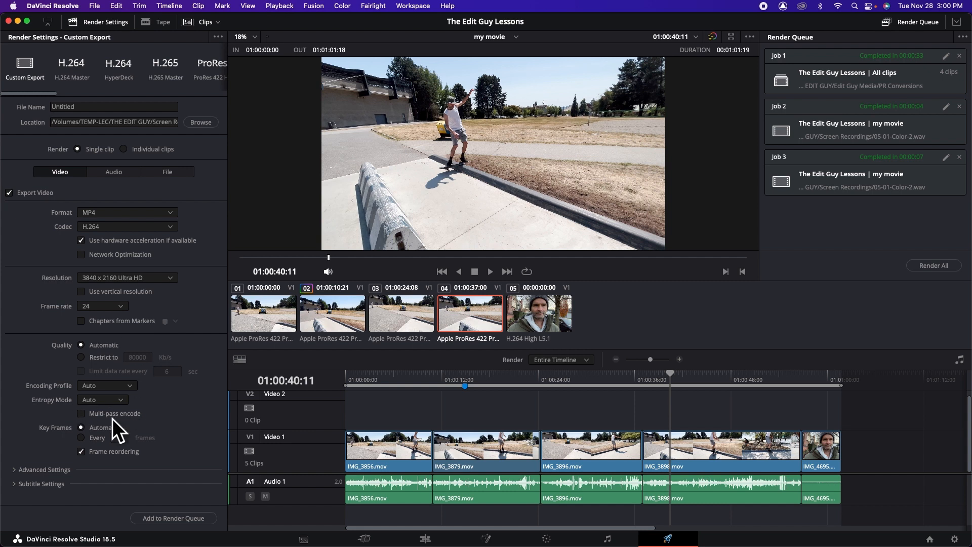
left_click(115, 174)
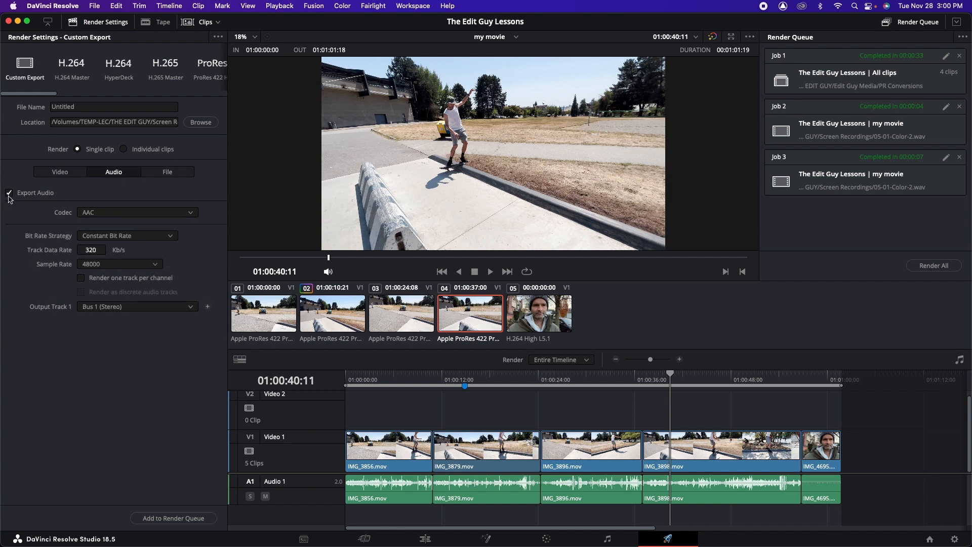
Name the export after the timeline and set its location to the exports folder inside THE EDIT GUY on the TEMP-LEC drive
left_click(167, 173)
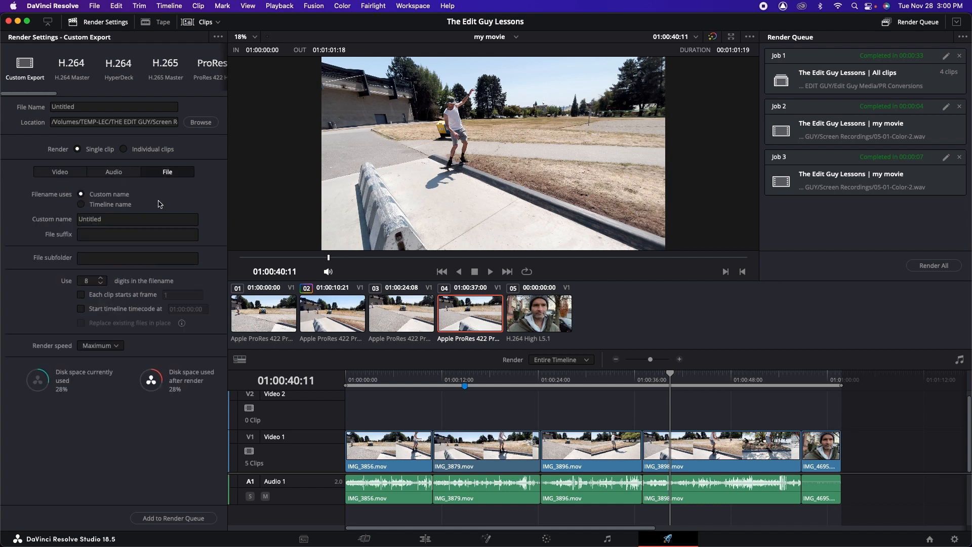
left_click(82, 205)
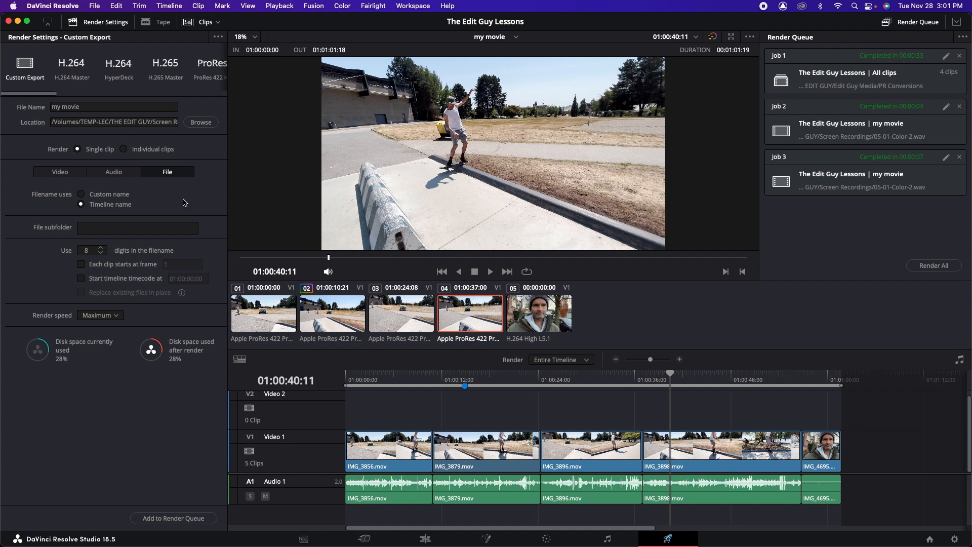
left_click(201, 123)
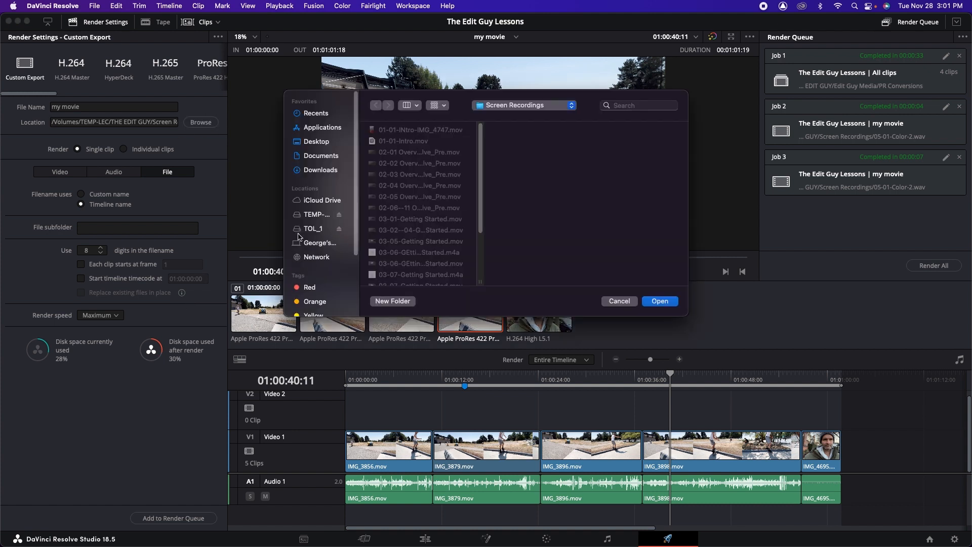
left_click(318, 230)
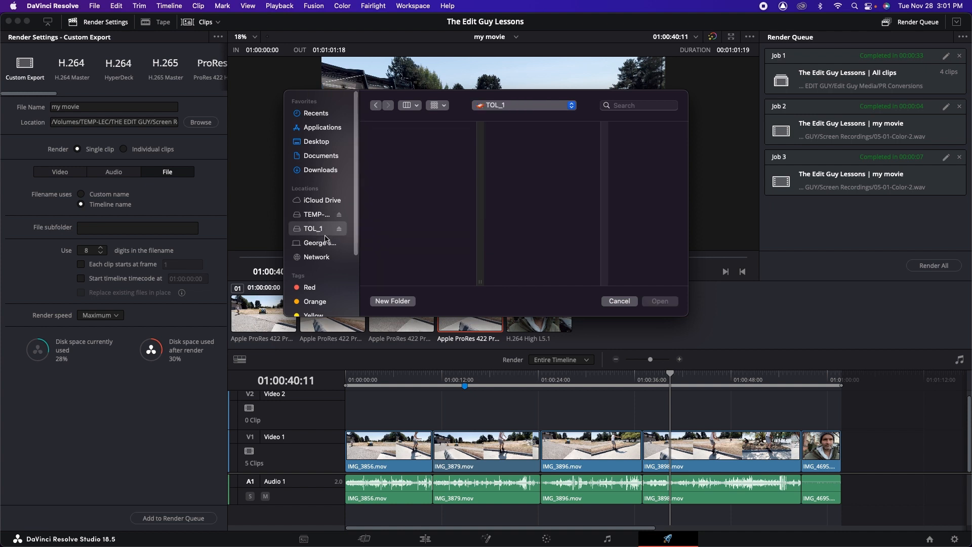
left_click(316, 214)
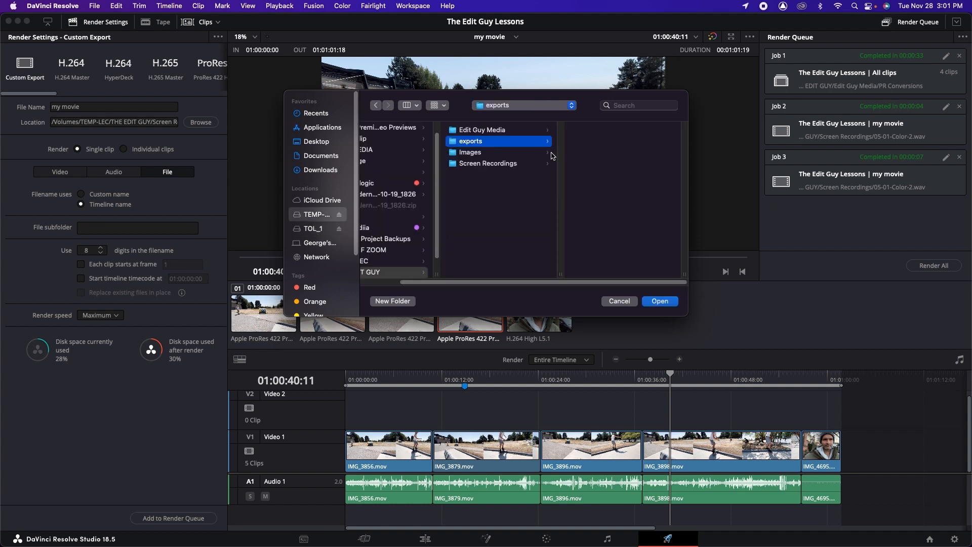
left_click(659, 303)
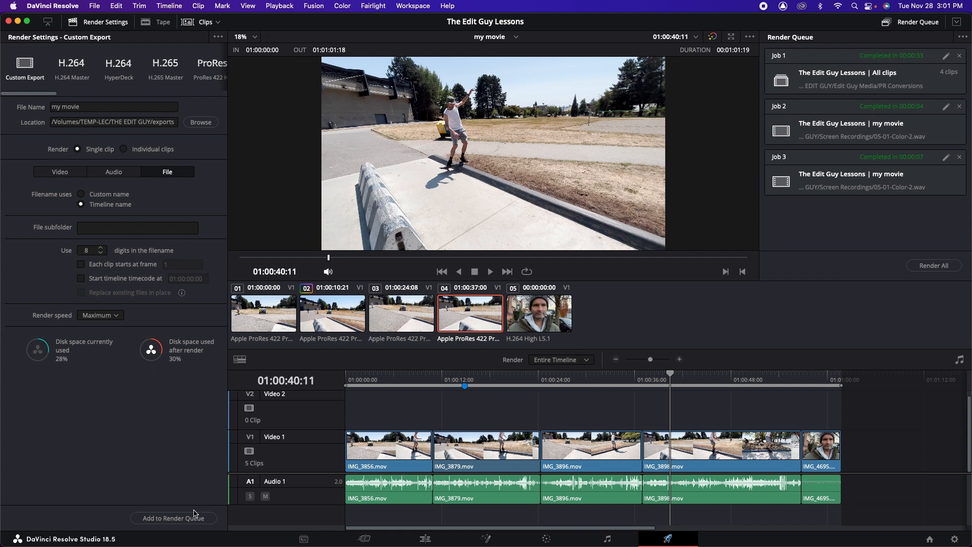
Add the my movie export to the render queue and remove the three older completed jobs
left_click(172, 518)
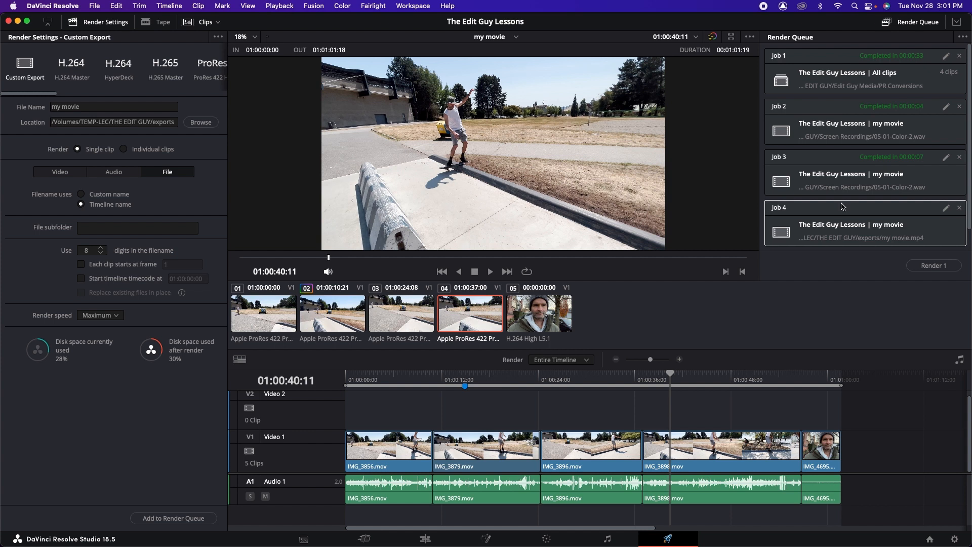
left_click(959, 157)
left_click(960, 107)
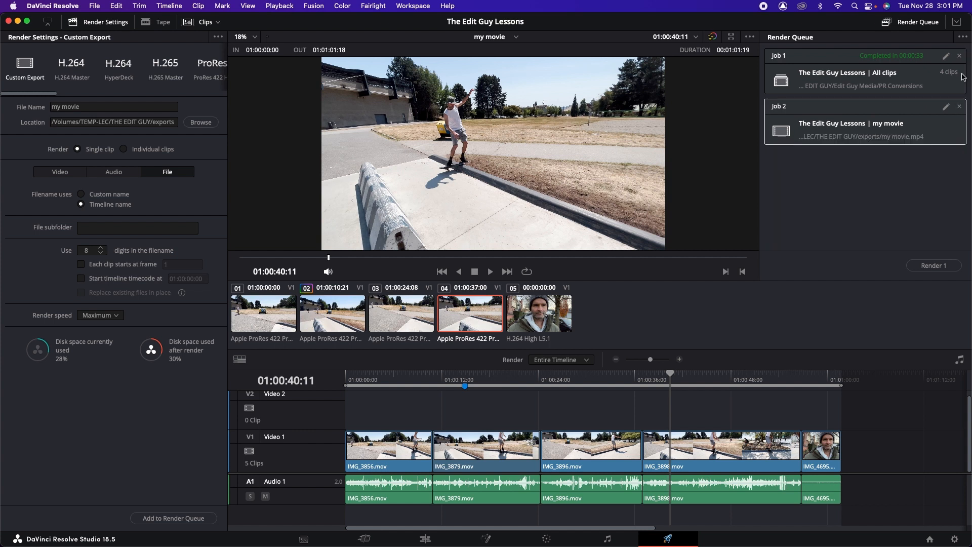
left_click(959, 56)
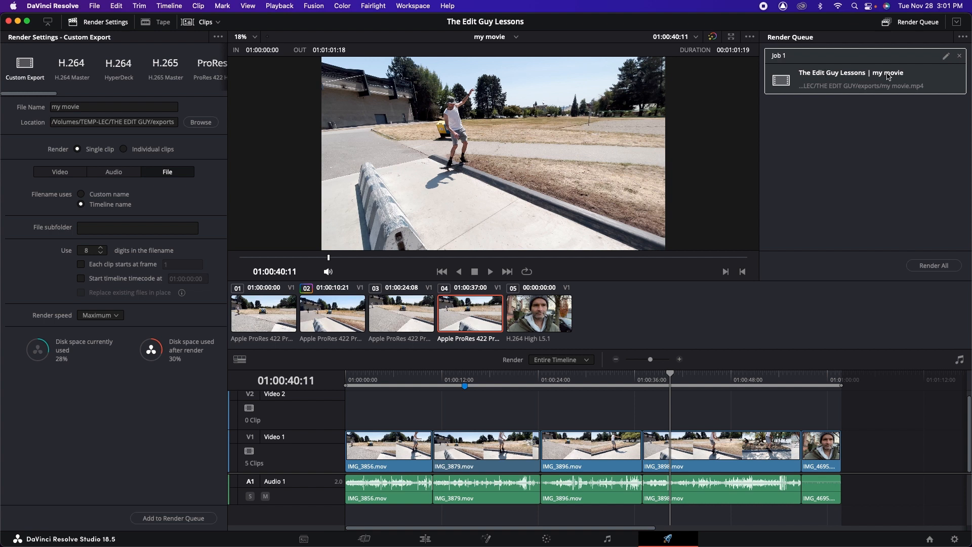
Render the queued my movie job and select the rendered file in the exports folder of THE EDIT GUY in Finder
left_click(934, 265)
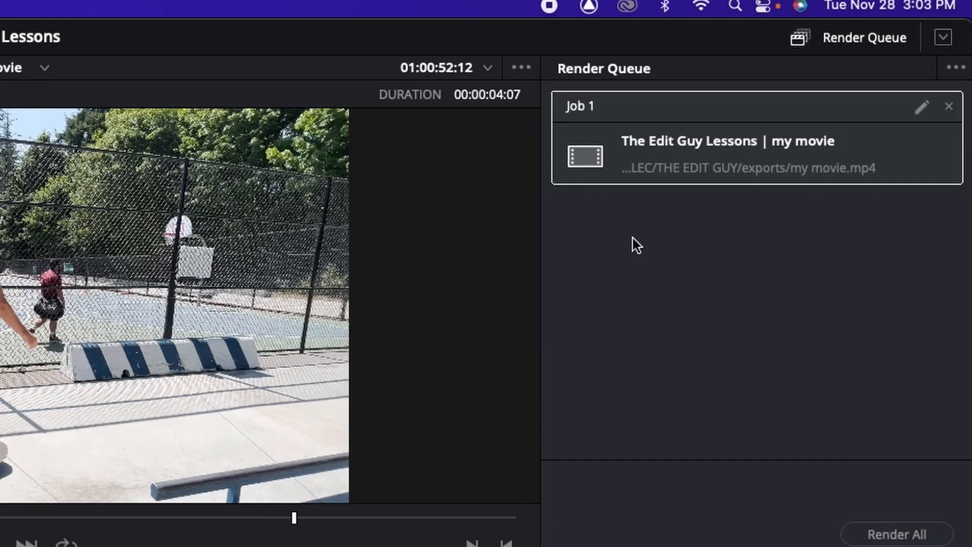
left_click(922, 265)
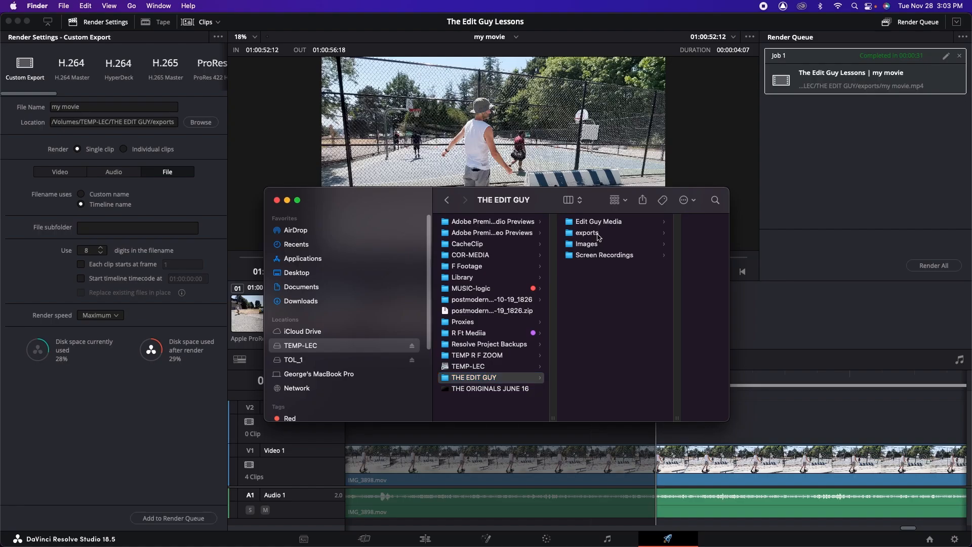
left_click(596, 235)
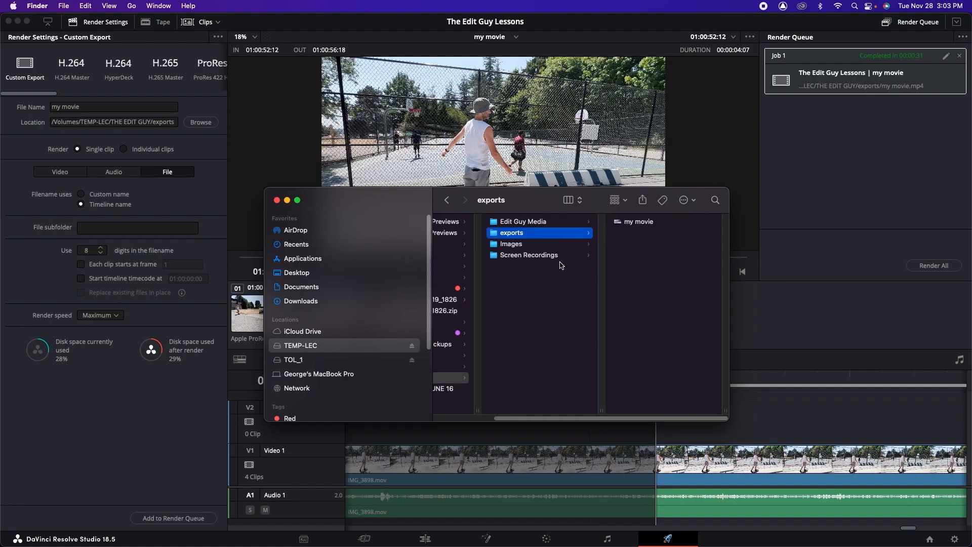
left_click(619, 223)
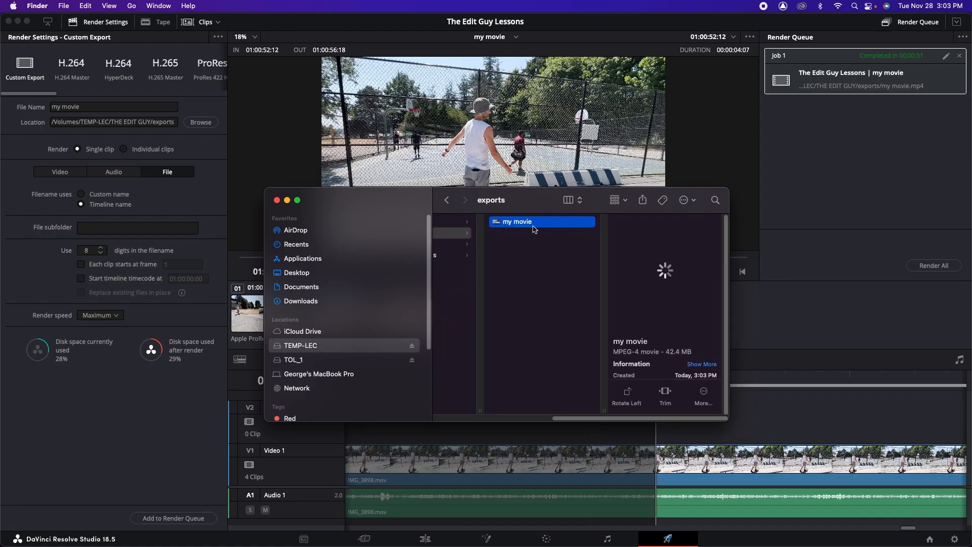